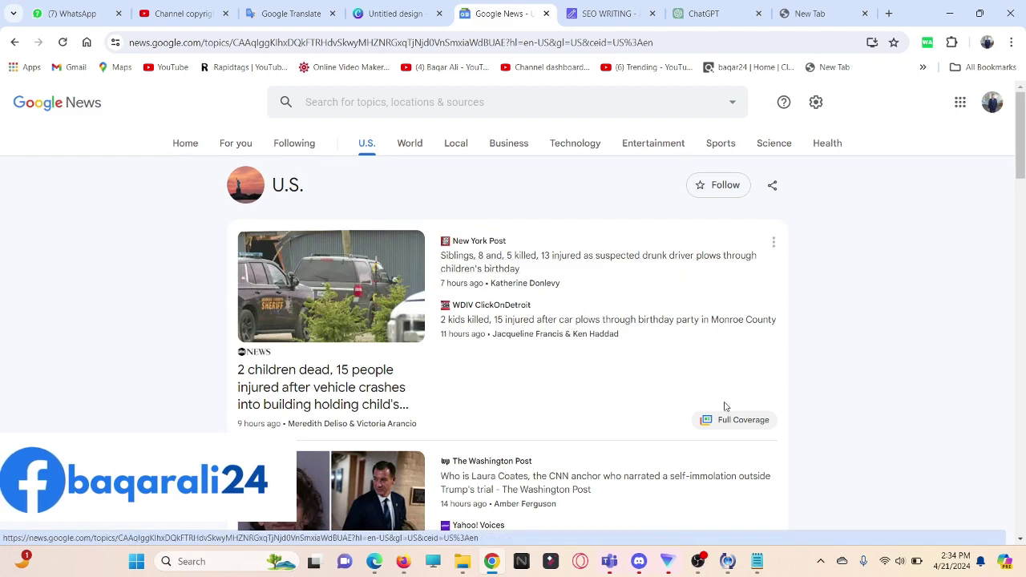
Step: Scroll through the U.S. top stories in Google News
scroll(360, 363, down, 1)
scroll(362, 365, up, 1)
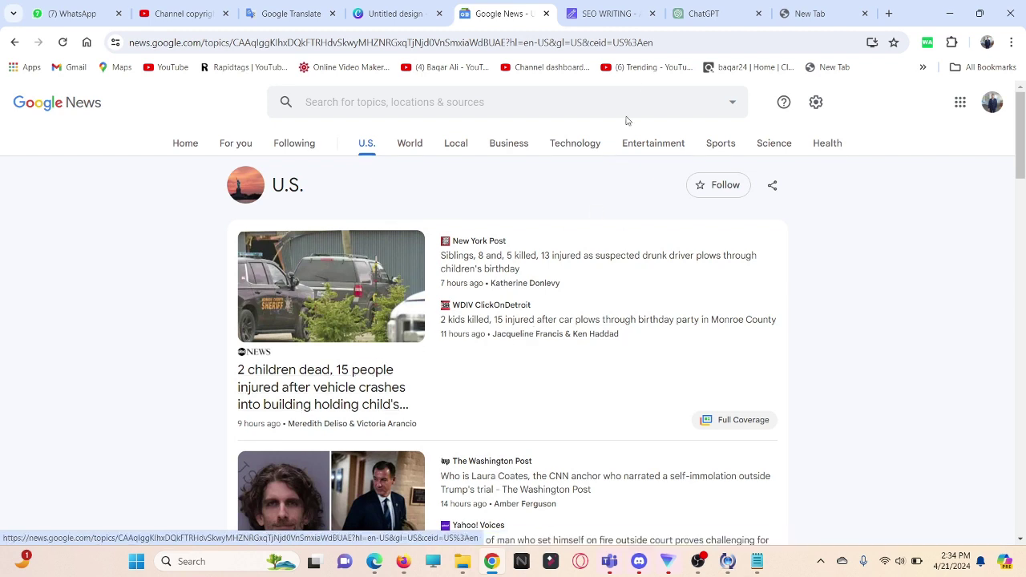
Step: Sign up for a free SEOWriting.ai account with Google and land on the Dashboard
click(615, 14)
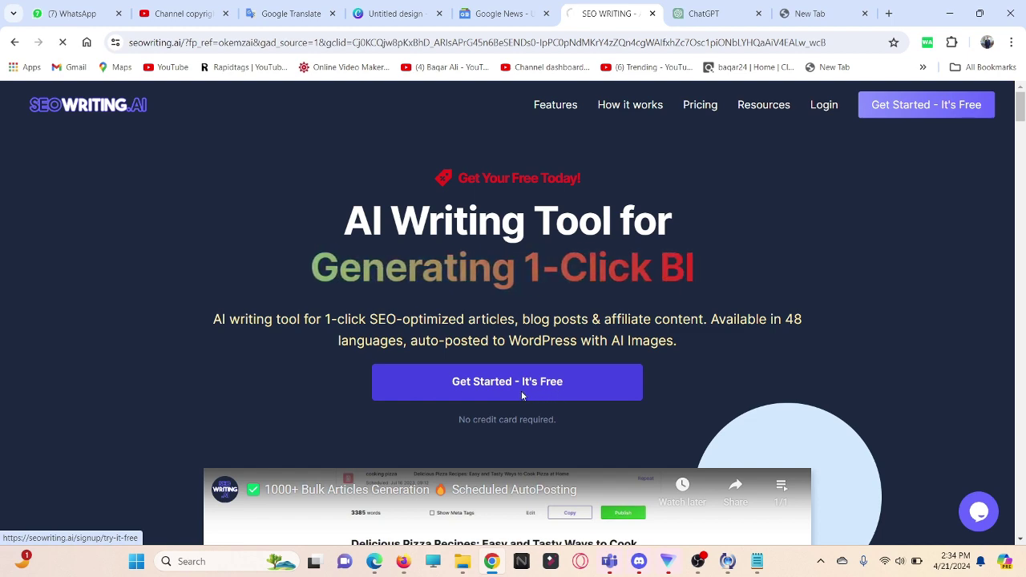
click(523, 396)
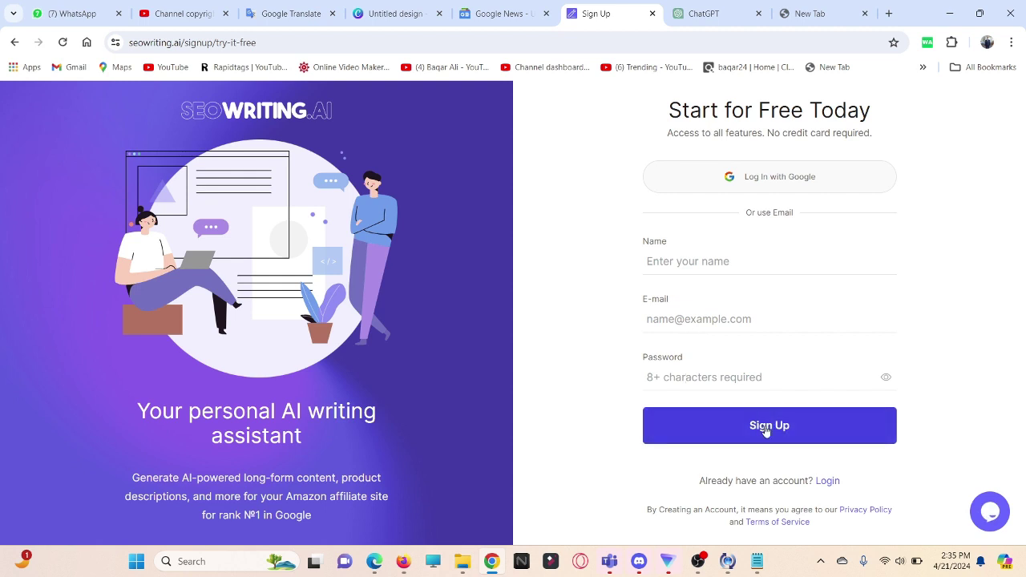
click(788, 179)
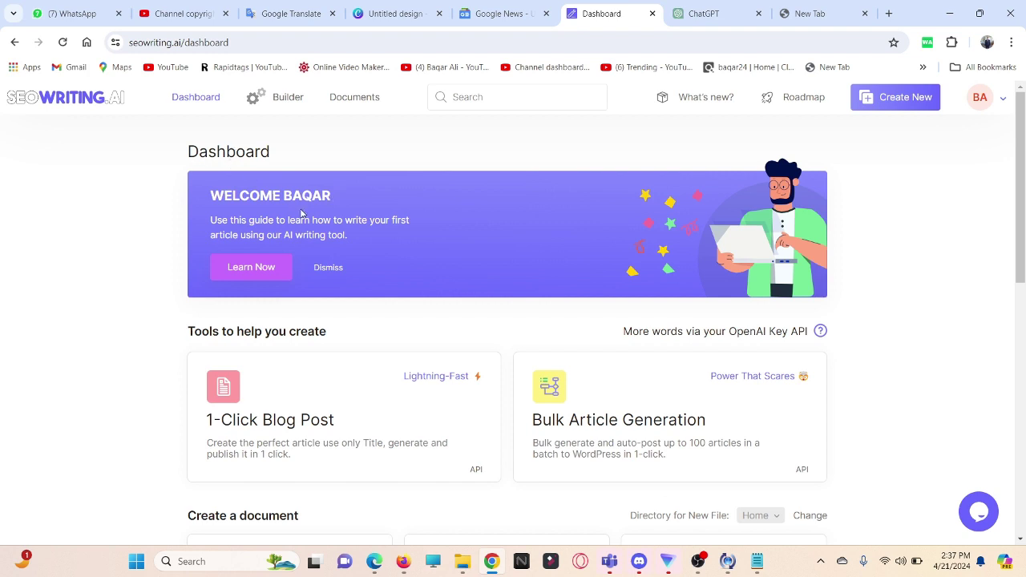
scroll(552, 254, down, 1)
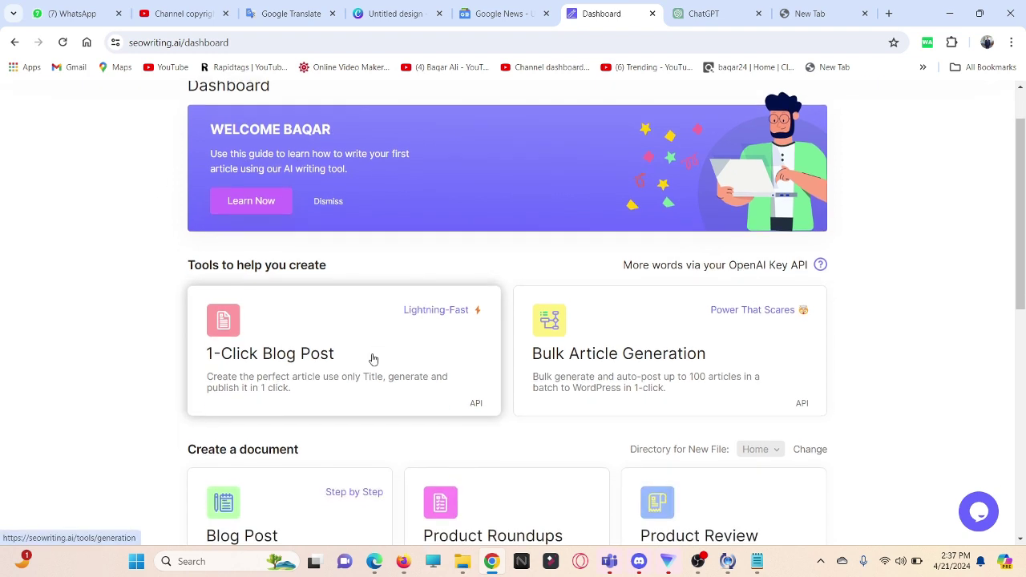
scroll(399, 348, up, 1)
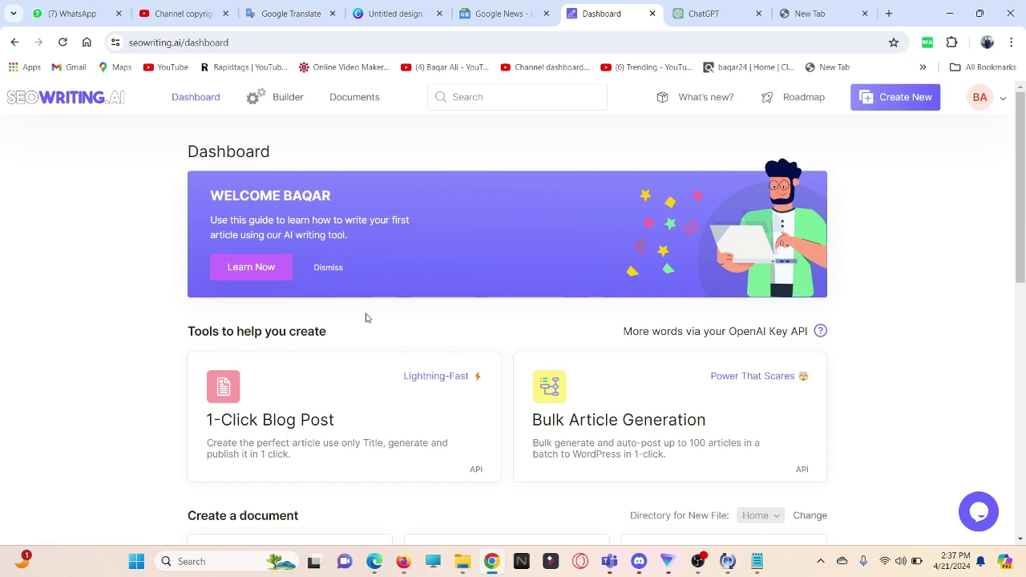
Step: Copy the saved prompt from Notepad and paste it into the ChatGPT prompt box
click(711, 9)
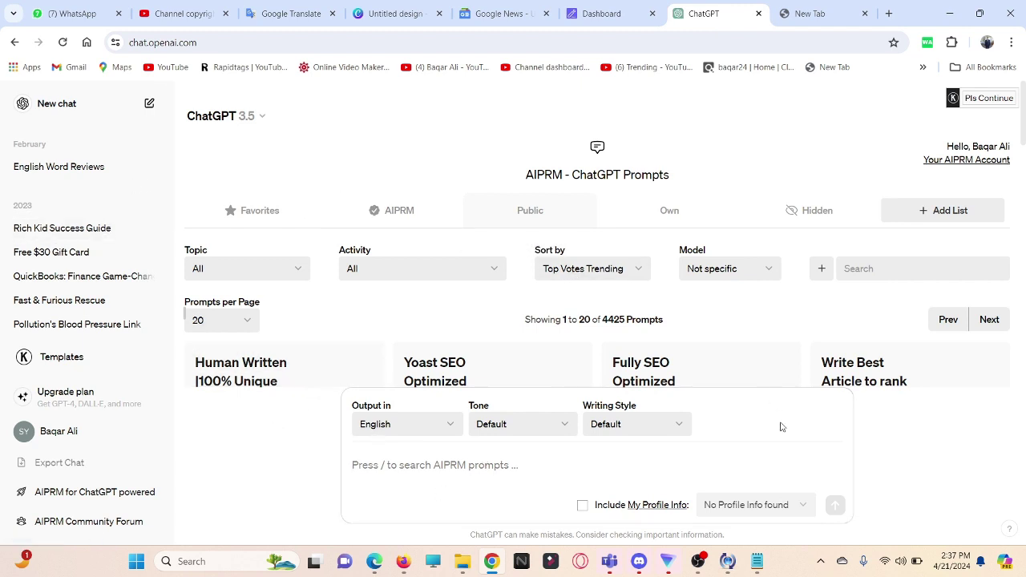
click(757, 561)
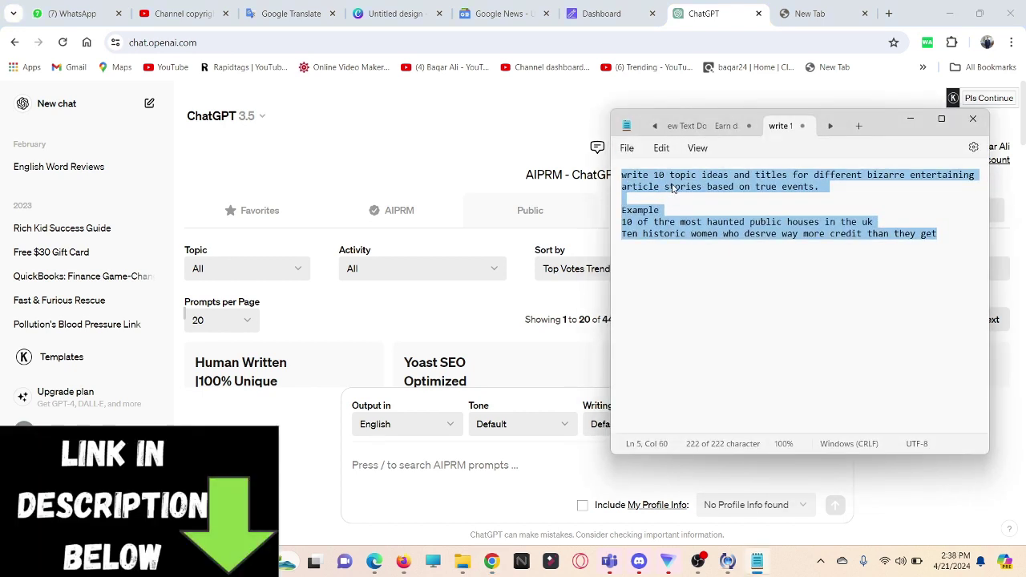
right_click(674, 187)
click(707, 254)
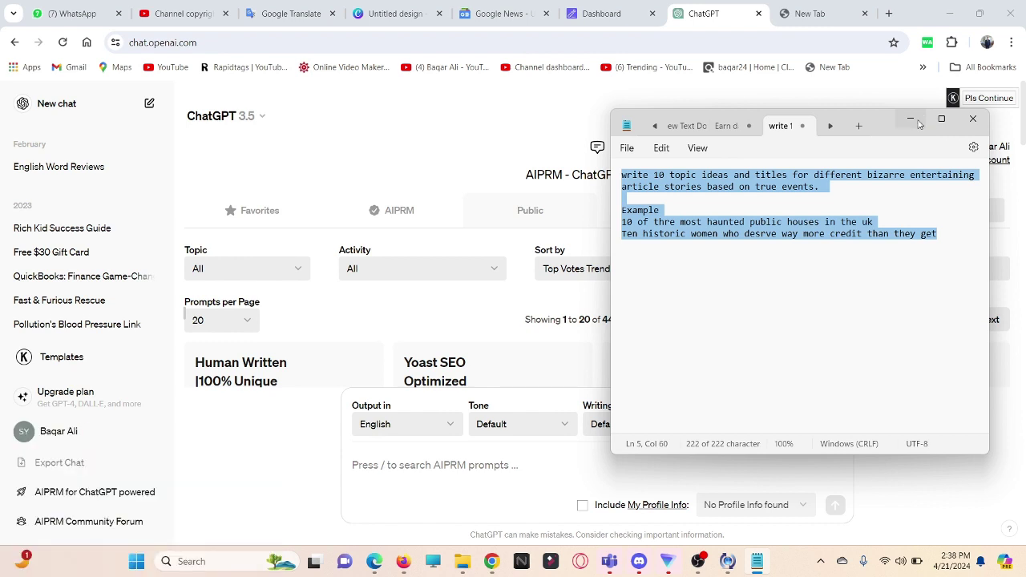
click(914, 120)
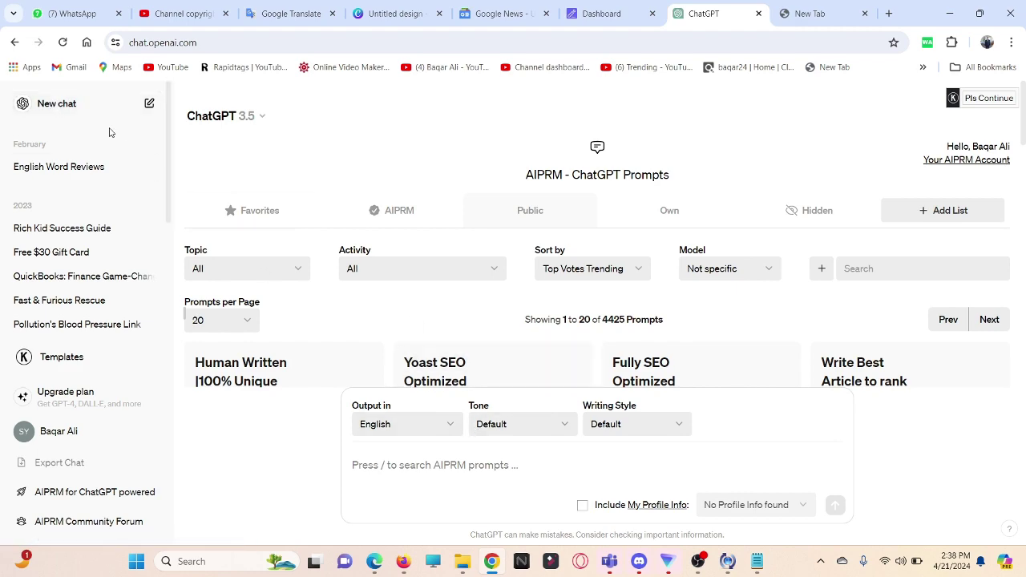
scroll(428, 323, down, 3)
scroll(428, 323, up, 3)
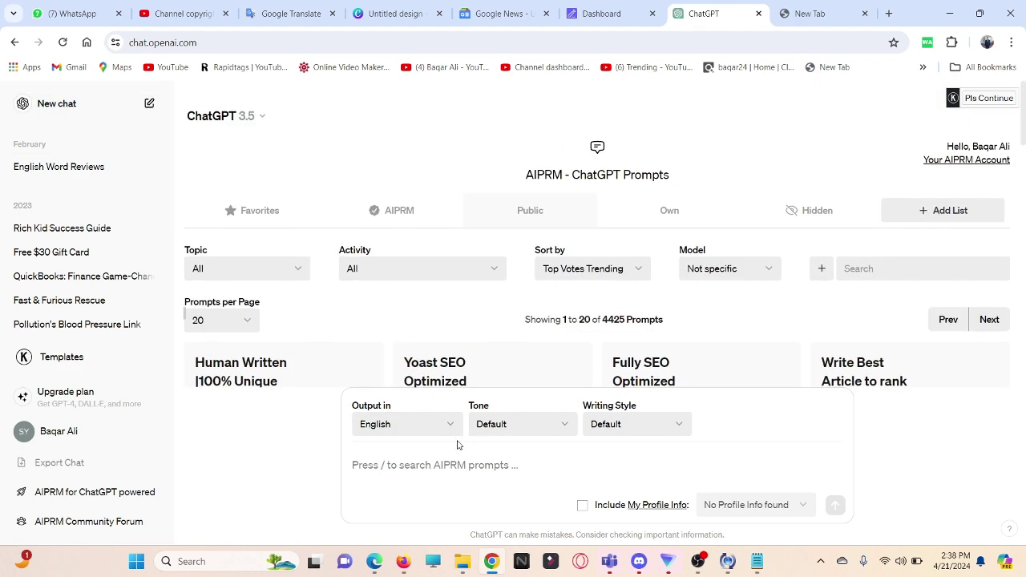
click(443, 472)
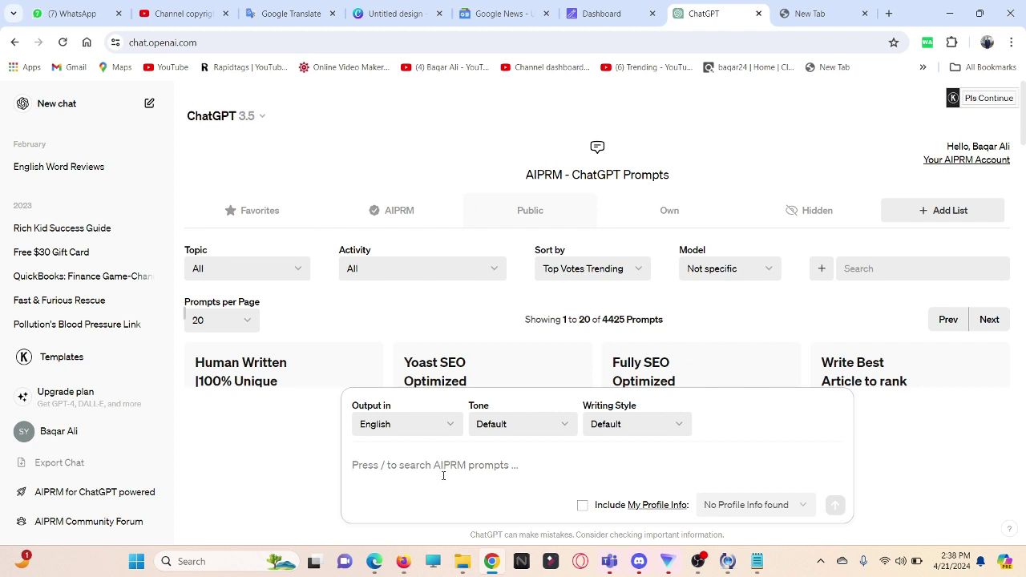
key(ctrl+v)
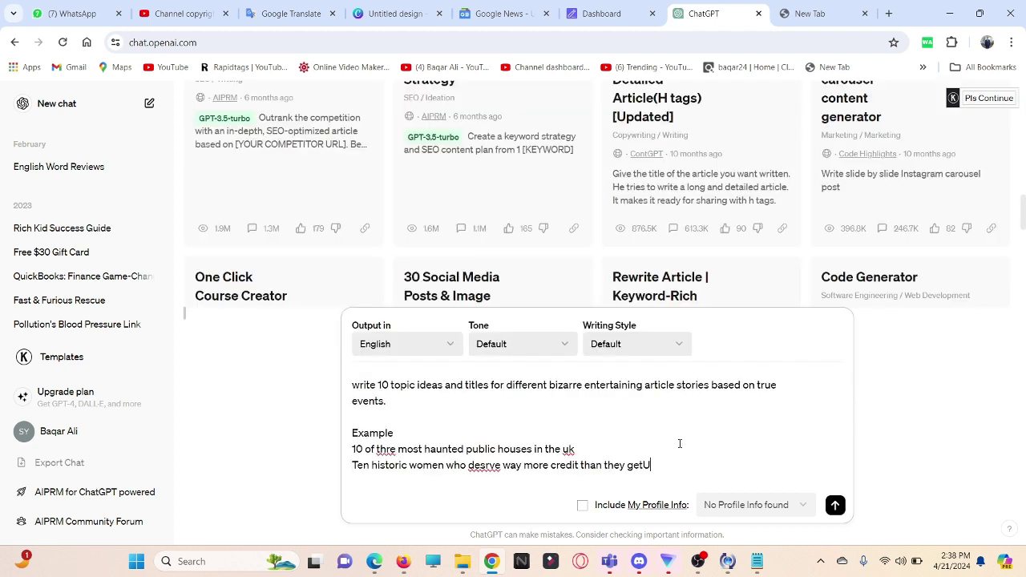
Step: Correct the prompt typos: thre to the, desrve to deserve, getU to get
click(387, 449)
key(BackSpace)
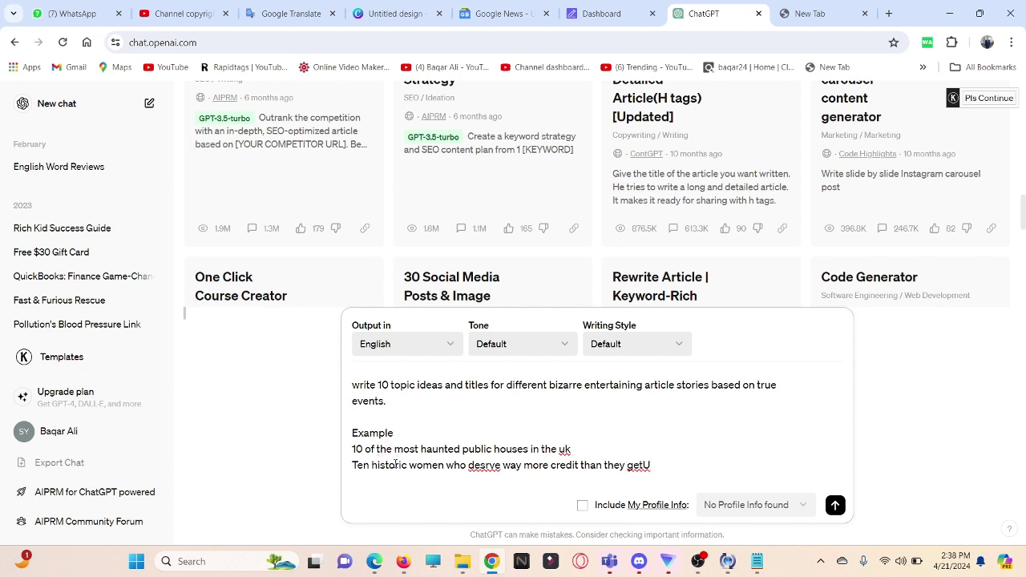
right_click(475, 470)
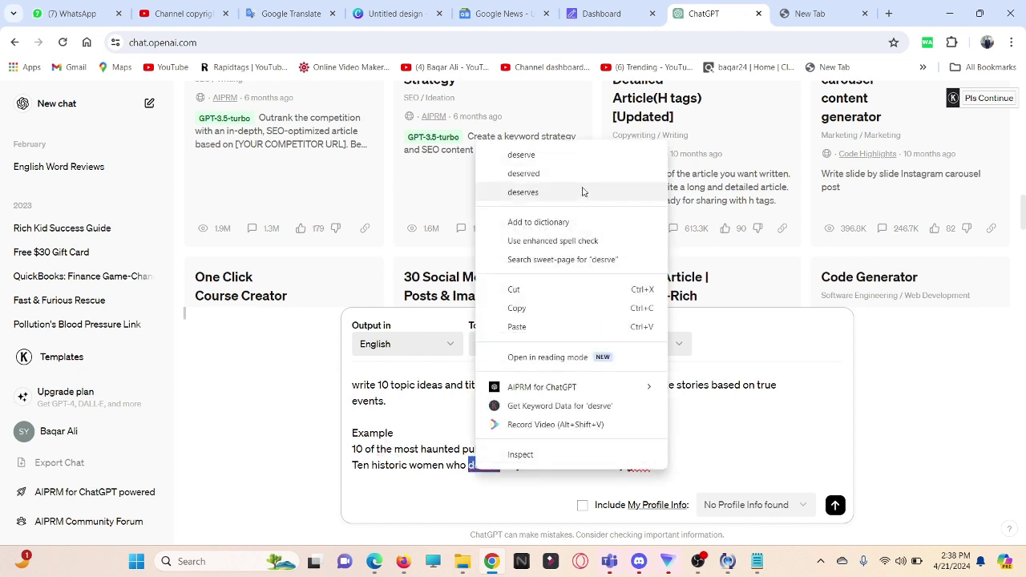
click(562, 154)
right_click(654, 472)
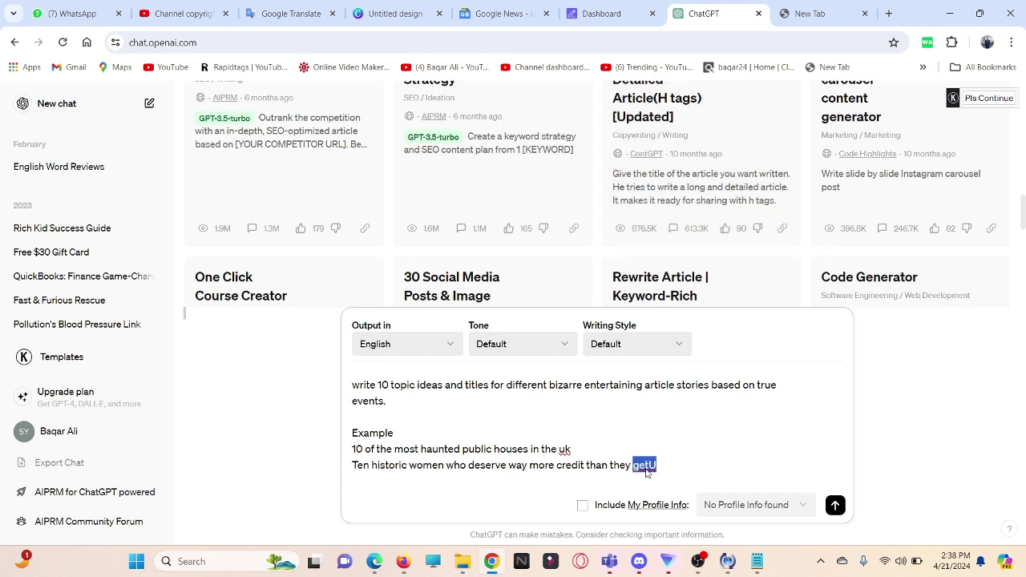
click(702, 156)
Step: Send the prompt and review ChatGPT's ten bizarre article titles
click(834, 505)
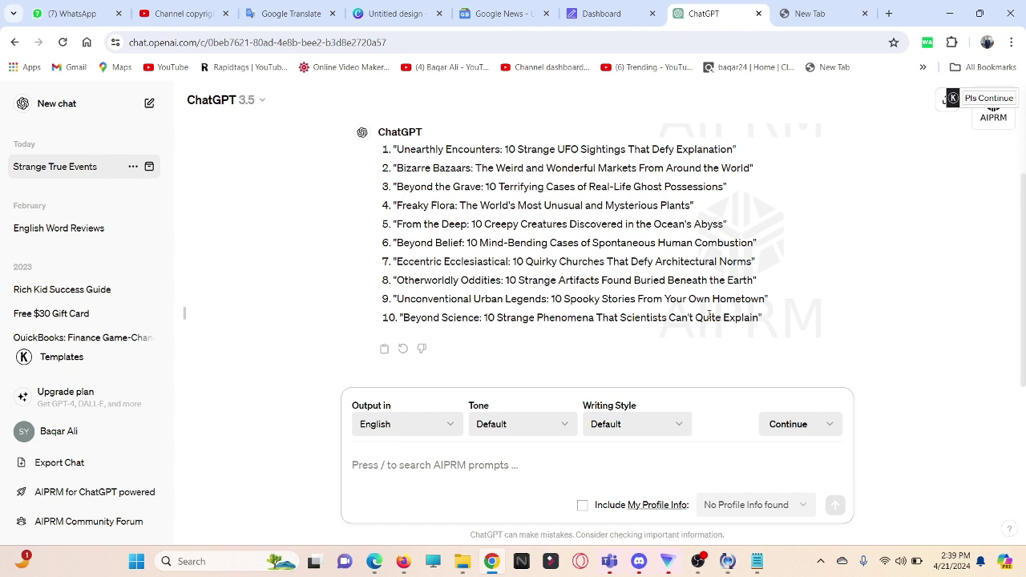
scroll(476, 249, up, 2)
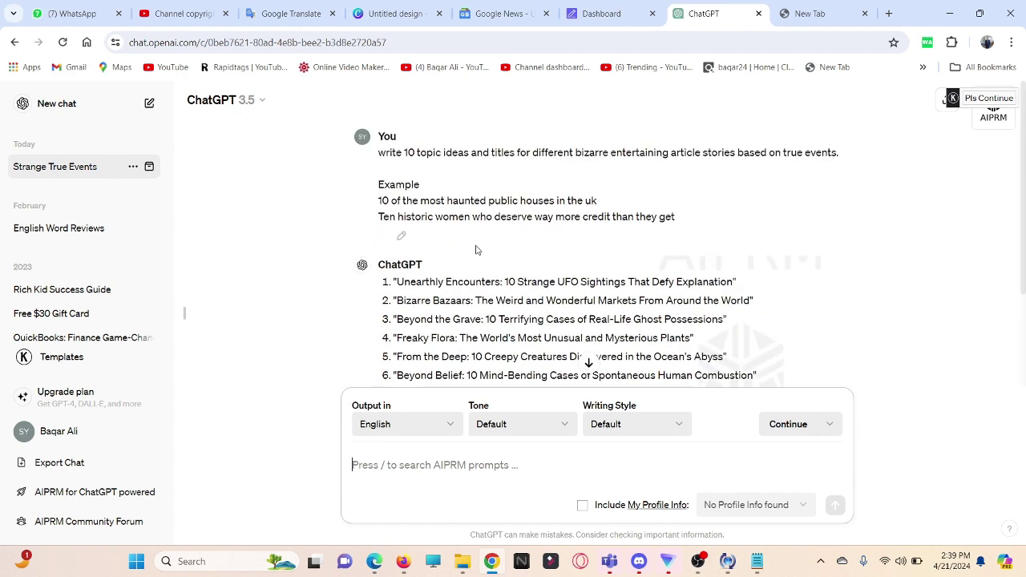
scroll(476, 248, down, 1)
scroll(477, 250, up, 1)
scroll(475, 250, down, 1)
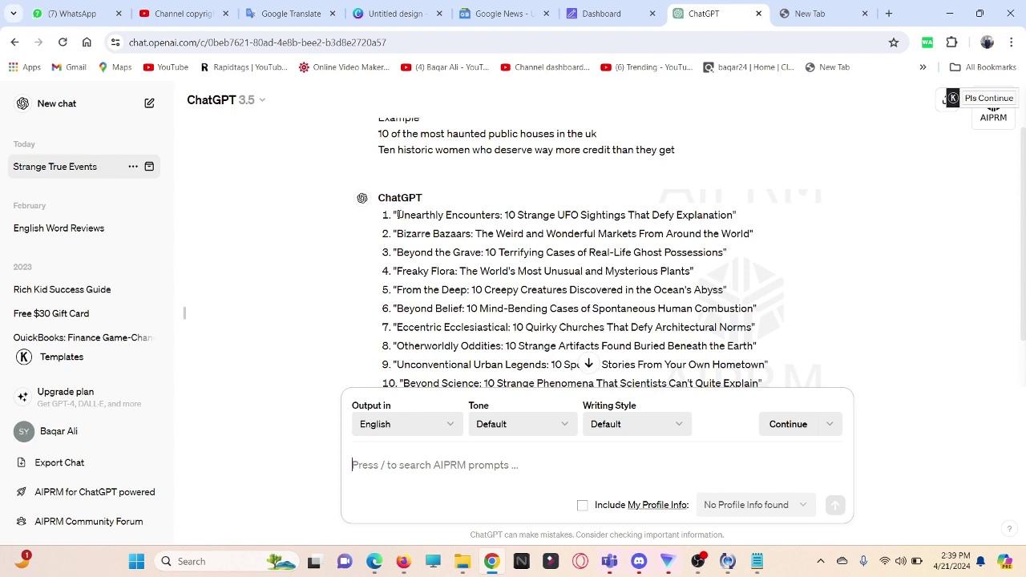
Step: Copy the second title, 'The Weird and Wonderful Markets From Around the World'
drag(507, 215, 737, 217)
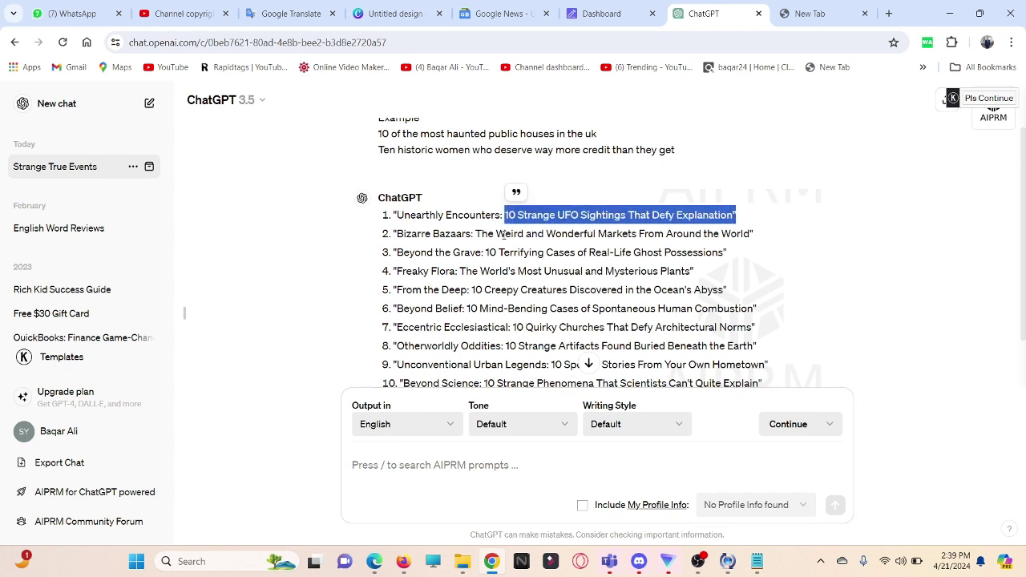
drag(474, 233, 750, 234)
right_click(709, 233)
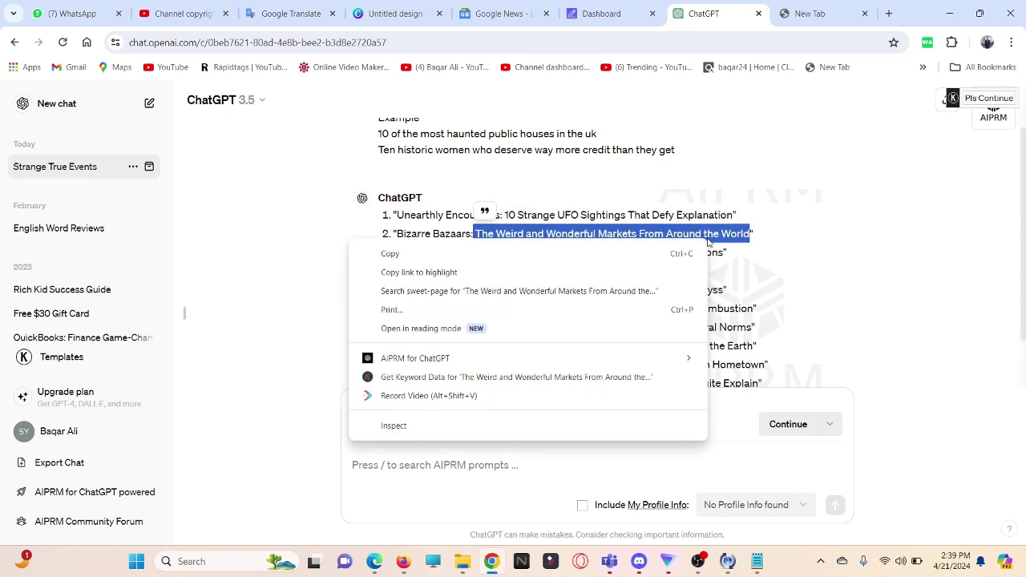
click(465, 257)
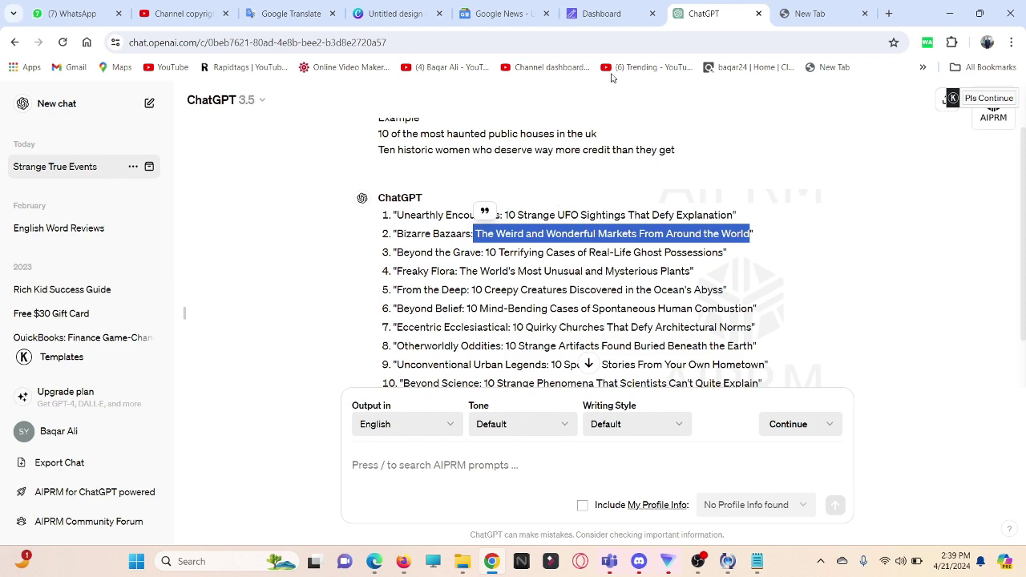
Step: In 1-Click Blog Post, use the market title as Main Keyword and generate a title
click(609, 13)
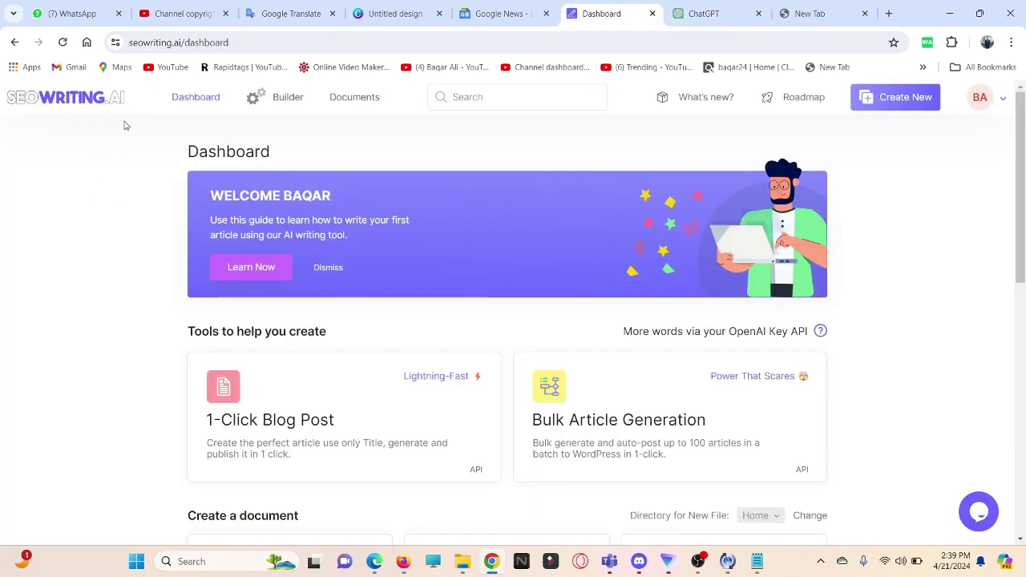
scroll(378, 360, down, 2)
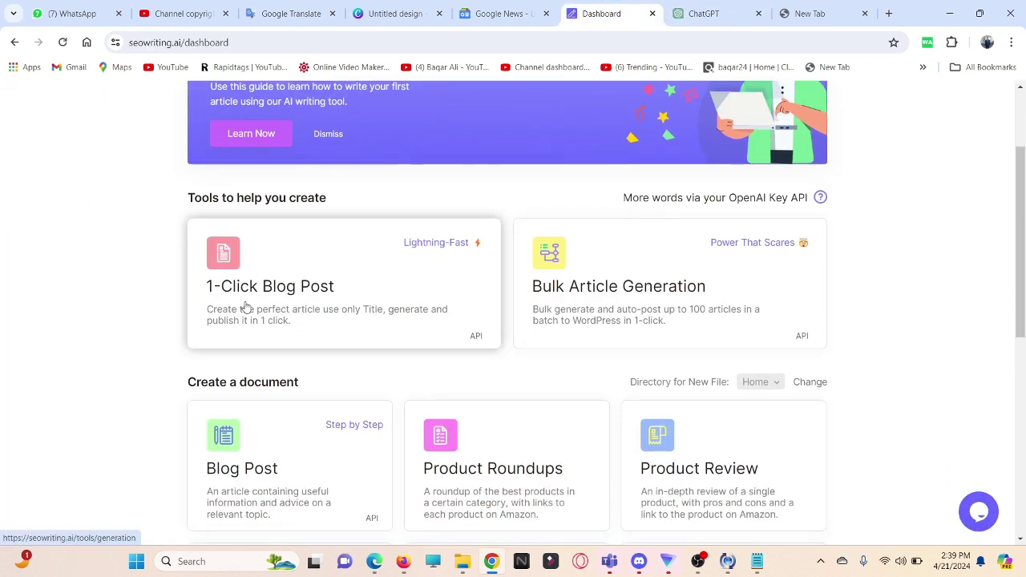
click(318, 304)
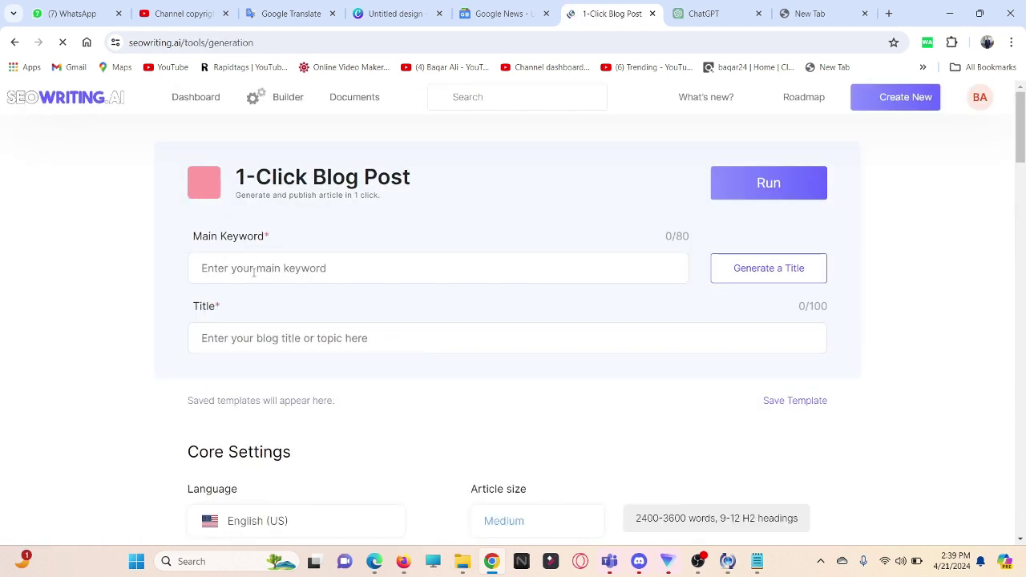
click(253, 272)
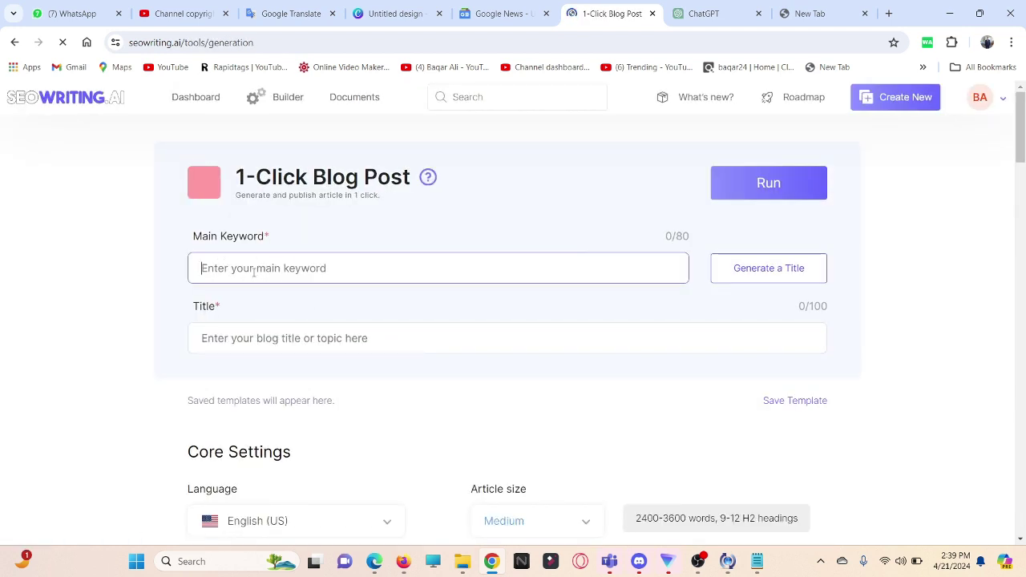
key(ctrl+v)
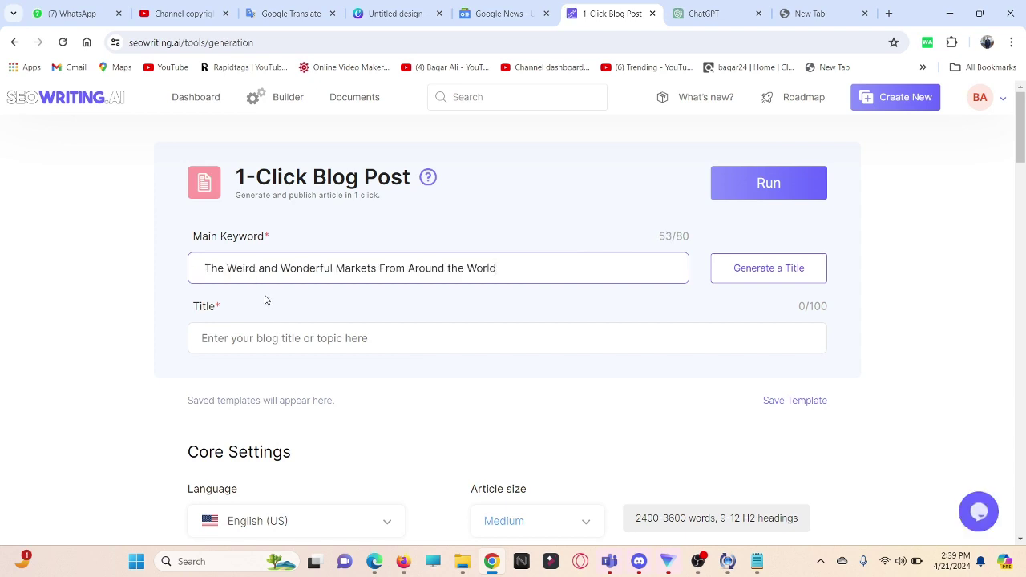
click(760, 271)
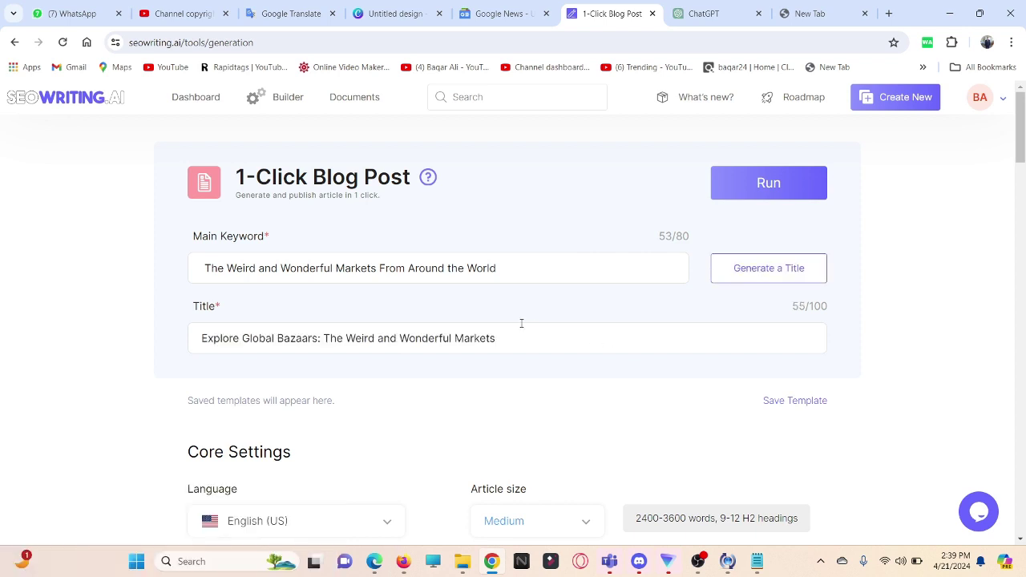
scroll(542, 325, down, 1)
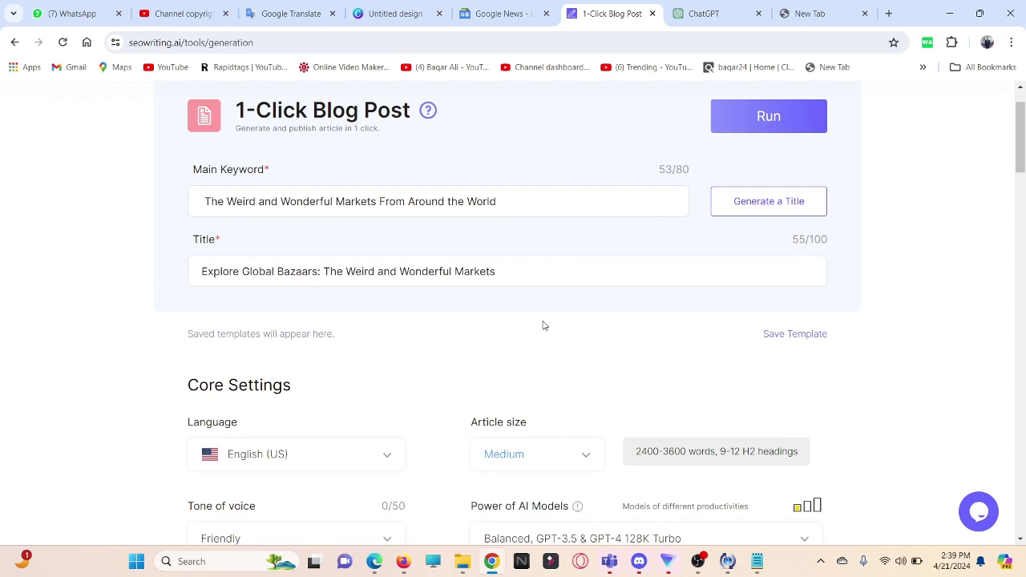
scroll(544, 324, down, 5)
scroll(543, 326, down, 2)
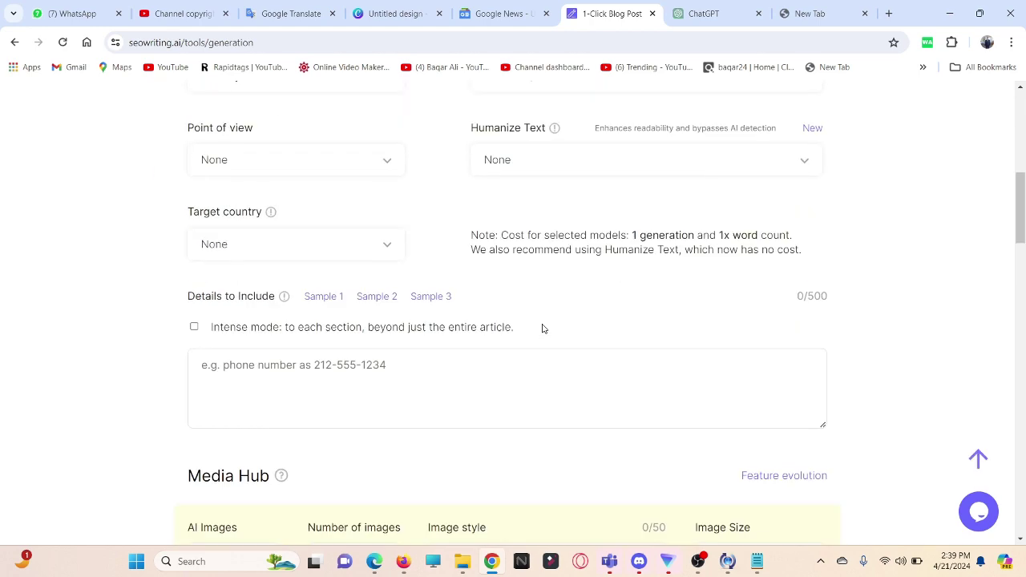
scroll(542, 327, up, 4)
scroll(542, 329, down, 4)
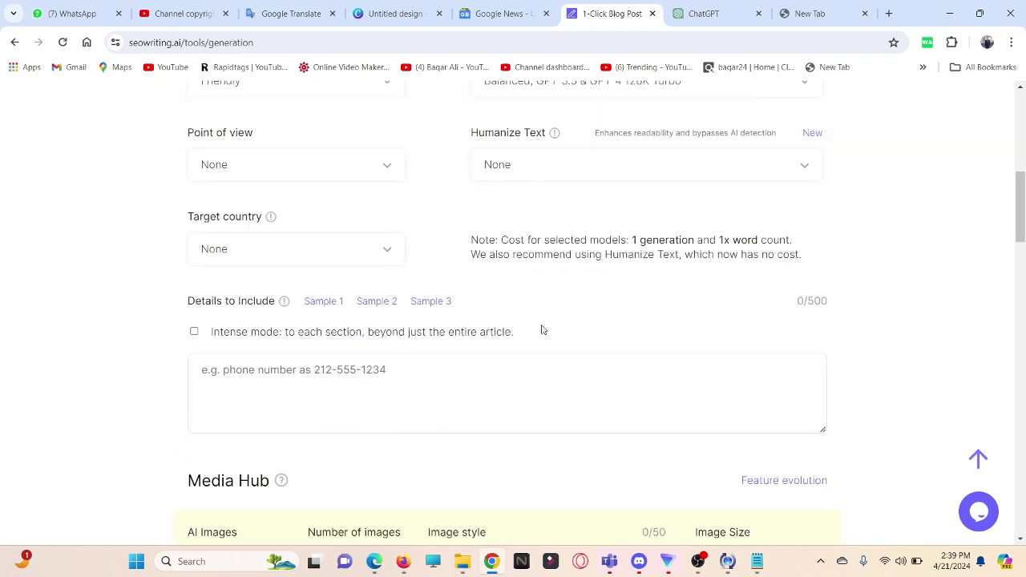
scroll(542, 331, down, 3)
scroll(542, 328, up, 6)
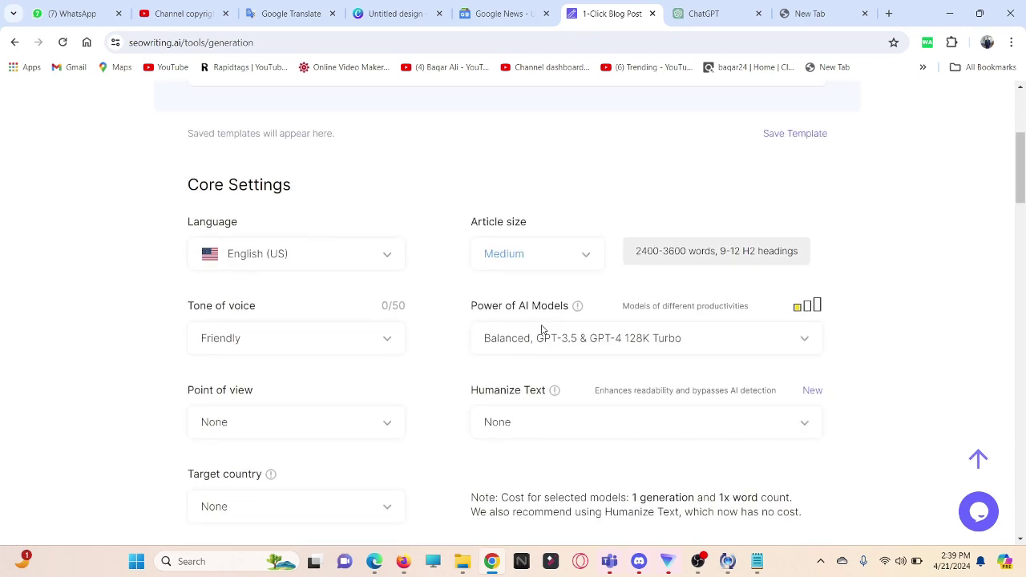
scroll(542, 327, down, 5)
scroll(303, 303, down, 2)
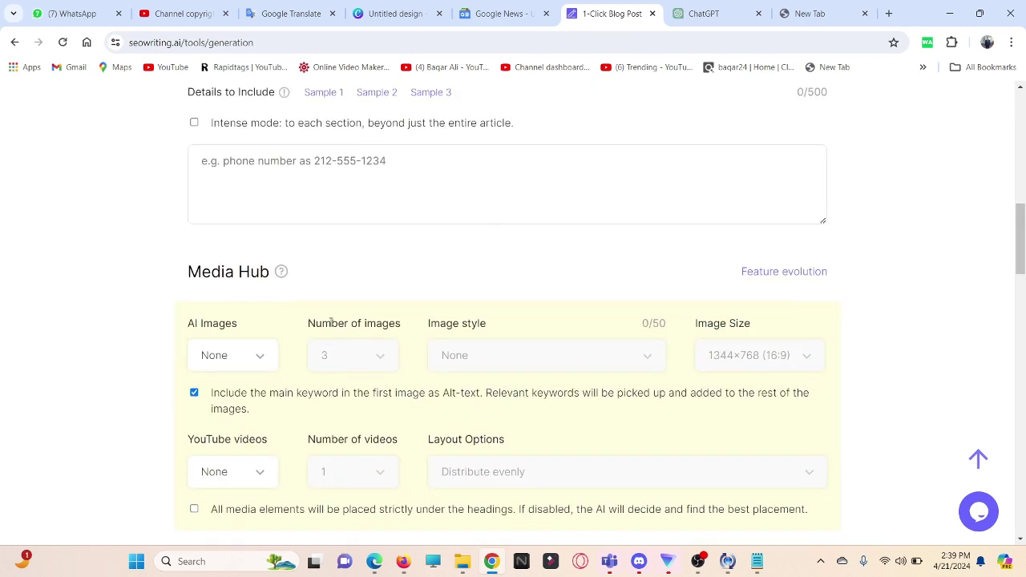
scroll(451, 397, down, 4)
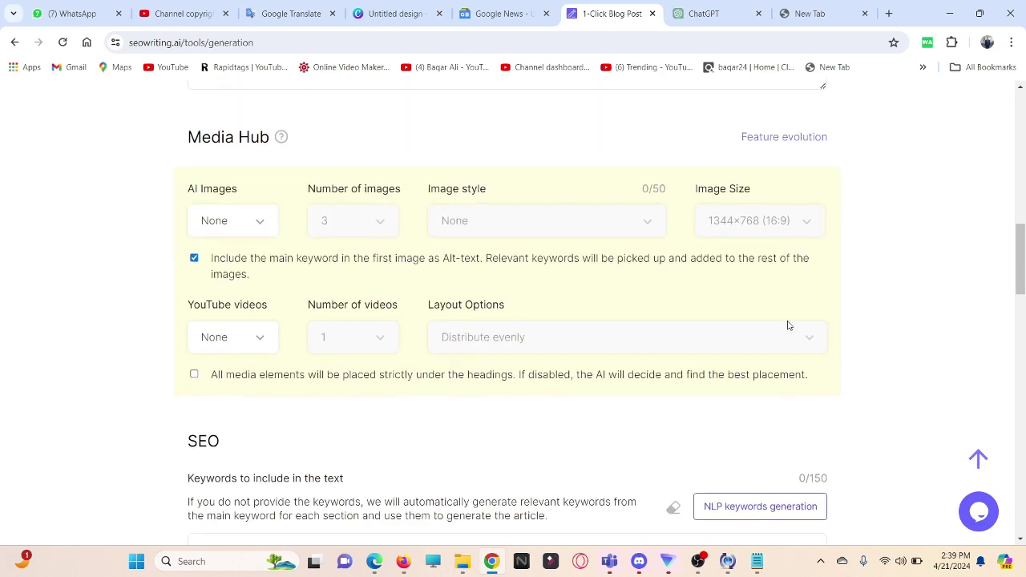
scroll(393, 406, up, 3)
scroll(396, 405, up, 7)
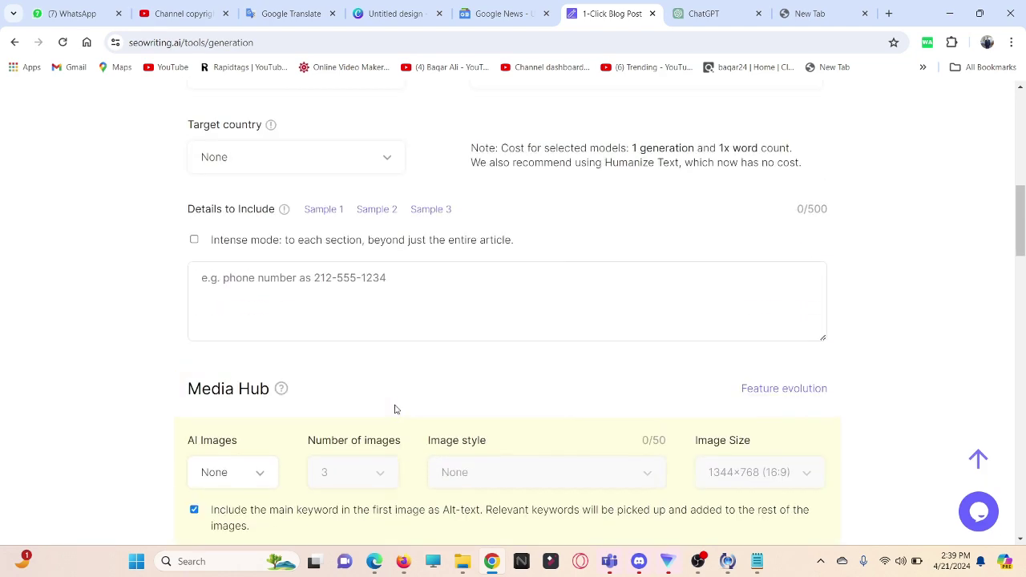
scroll(394, 408, down, 1)
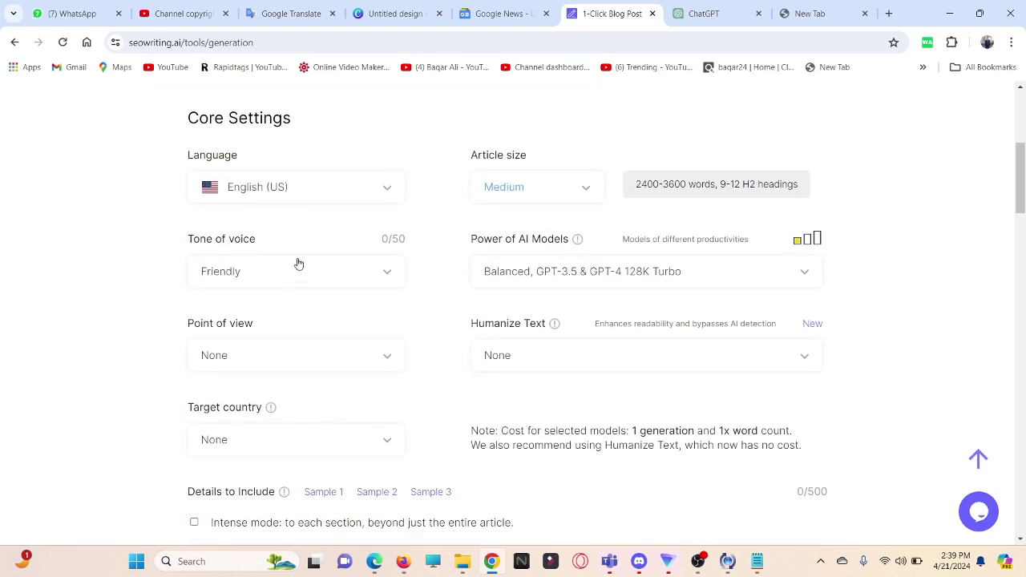
scroll(272, 240, up, 1)
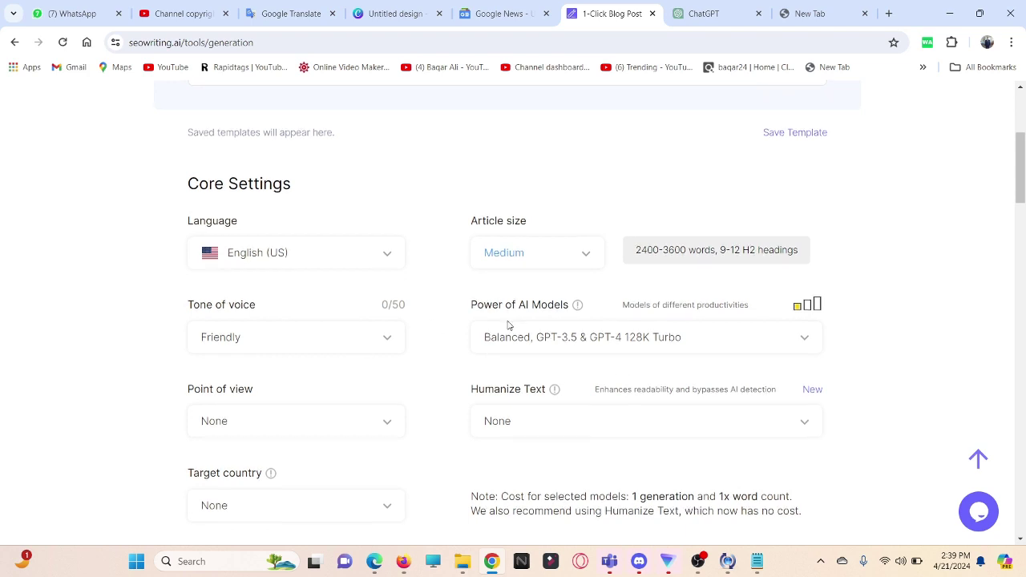
scroll(509, 325, down, 5)
scroll(351, 377, down, 2)
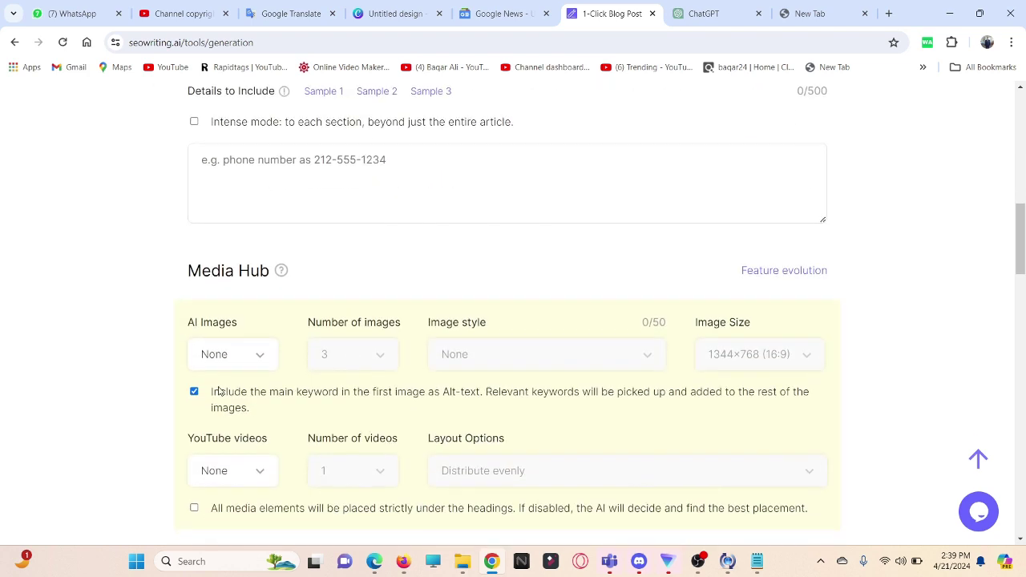
click(256, 355)
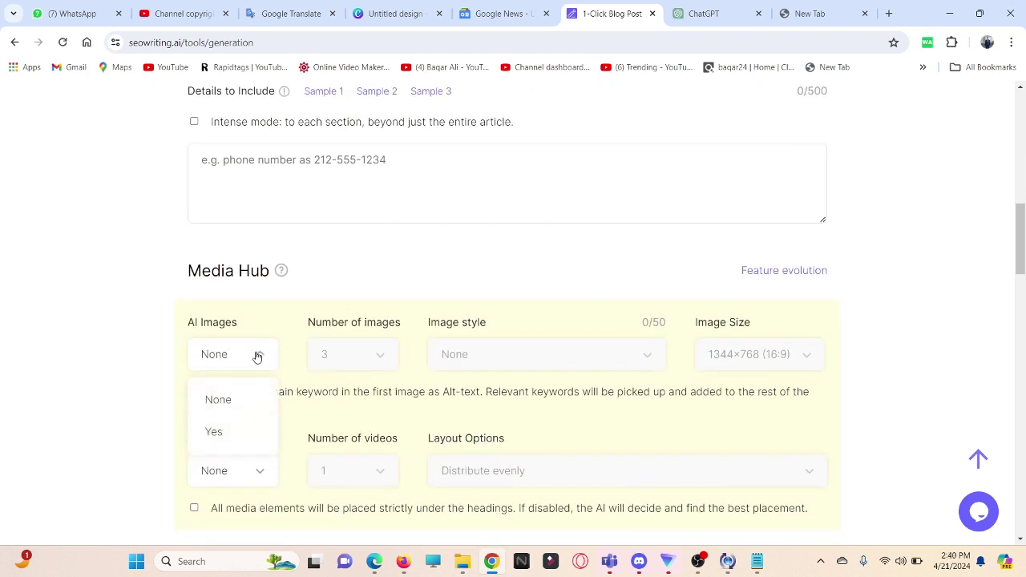
click(219, 440)
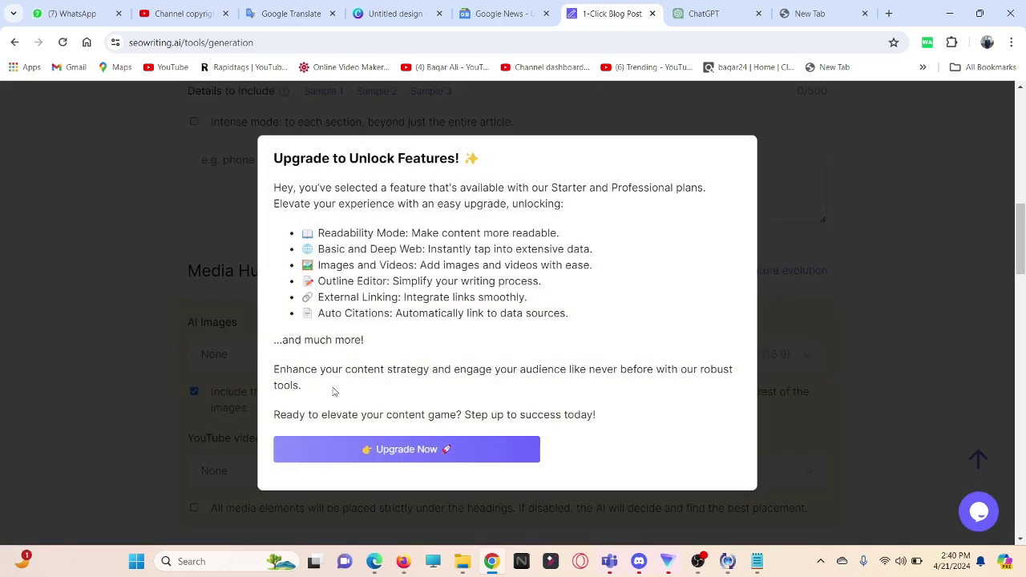
click(848, 248)
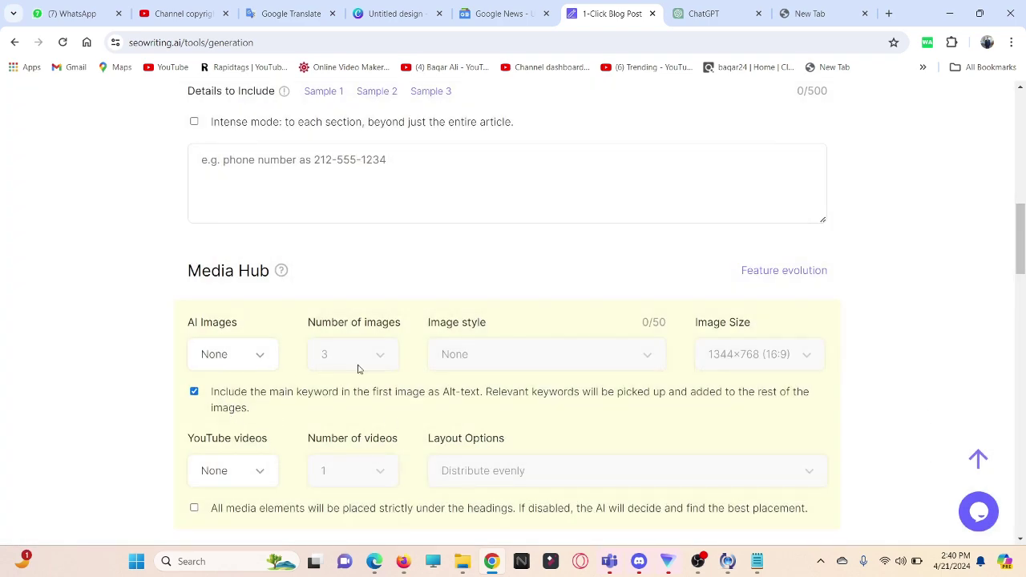
scroll(703, 373, down, 2)
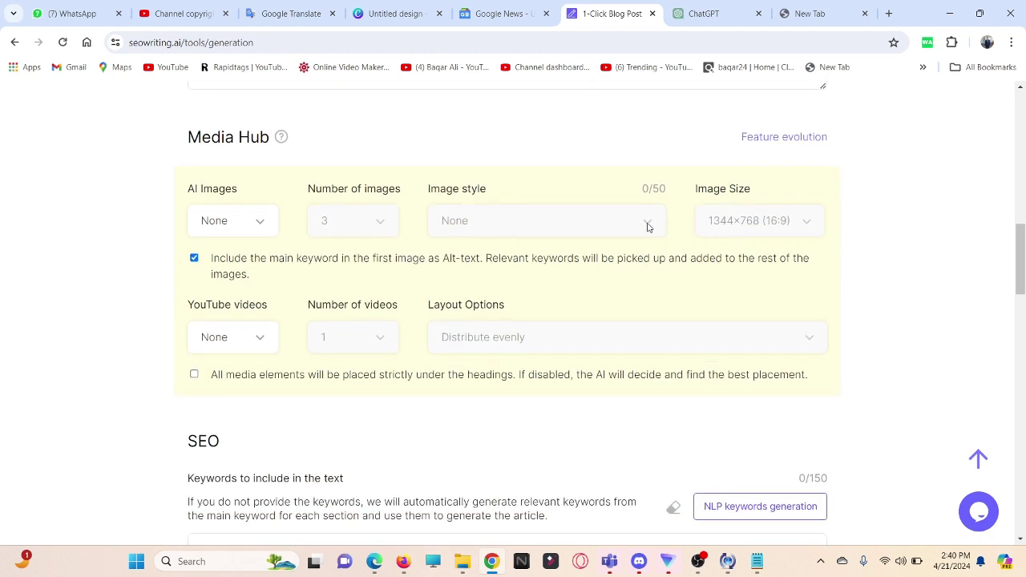
click(261, 339)
click(232, 410)
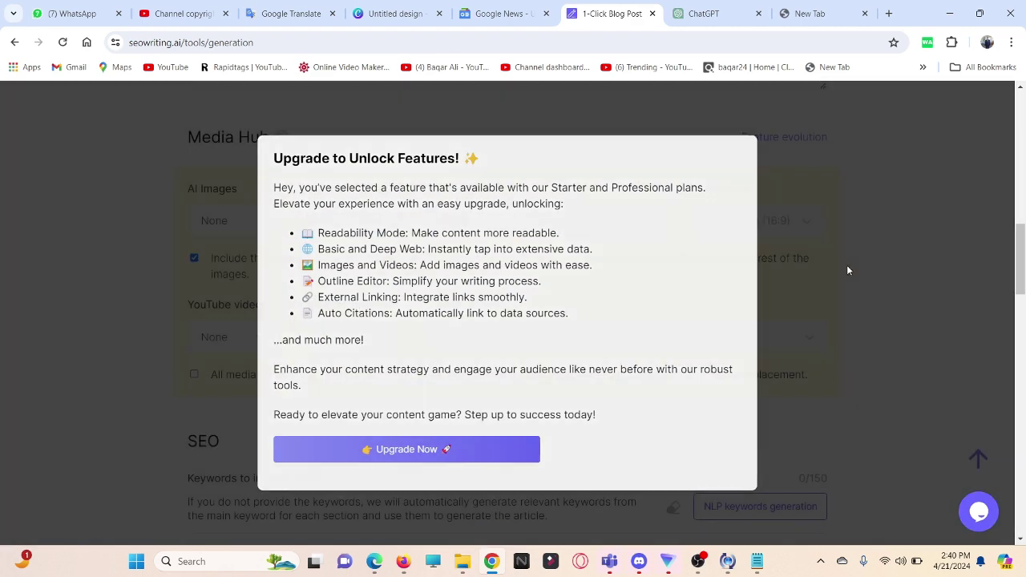
click(847, 270)
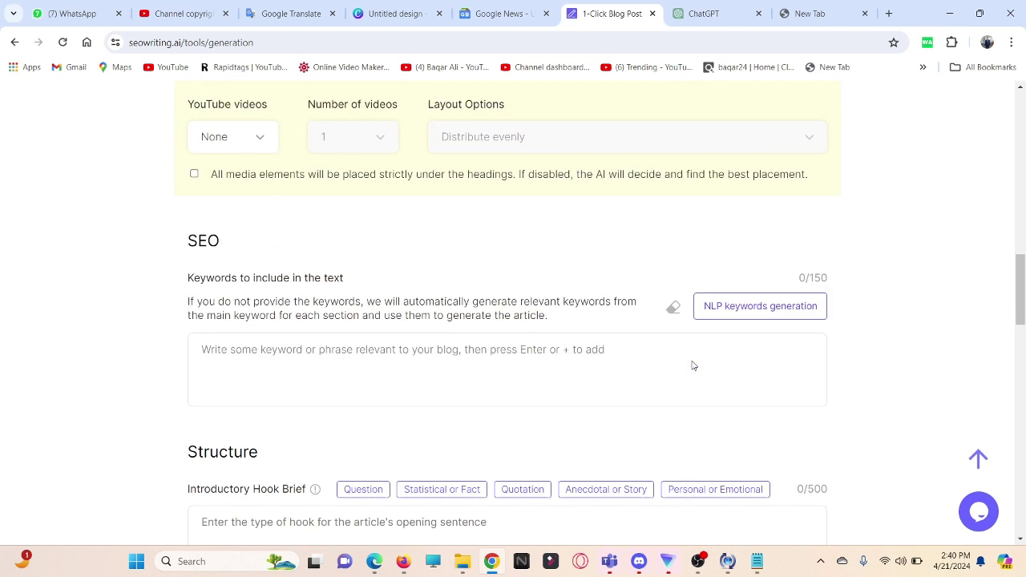
scroll(693, 361, down, 3)
scroll(693, 361, down, 2)
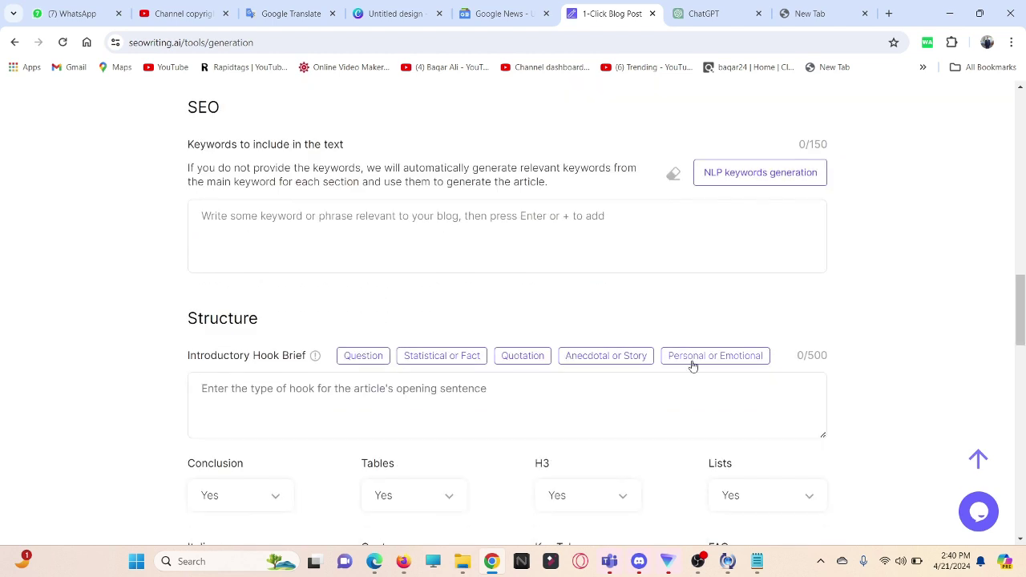
scroll(693, 366, up, 1)
scroll(693, 365, down, 2)
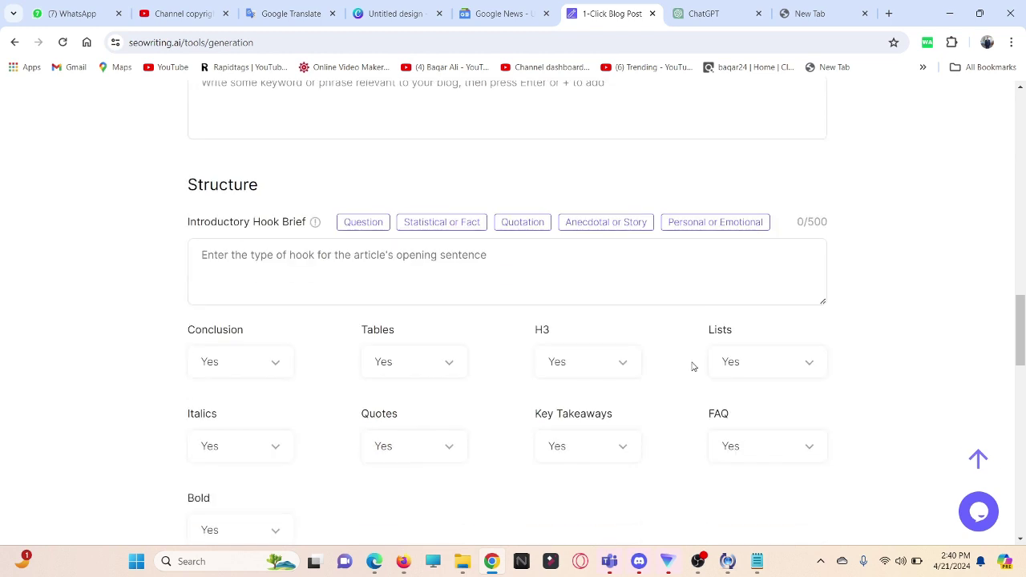
scroll(692, 365, up, 2)
Step: Generate NLP keywords for the article and review the External Linking options
click(759, 247)
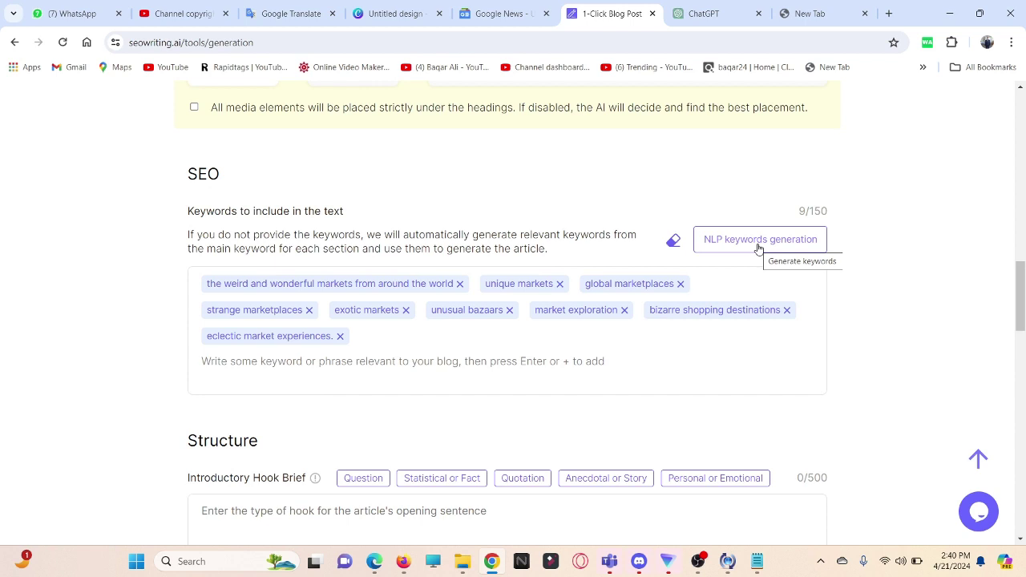
scroll(370, 365, down, 6)
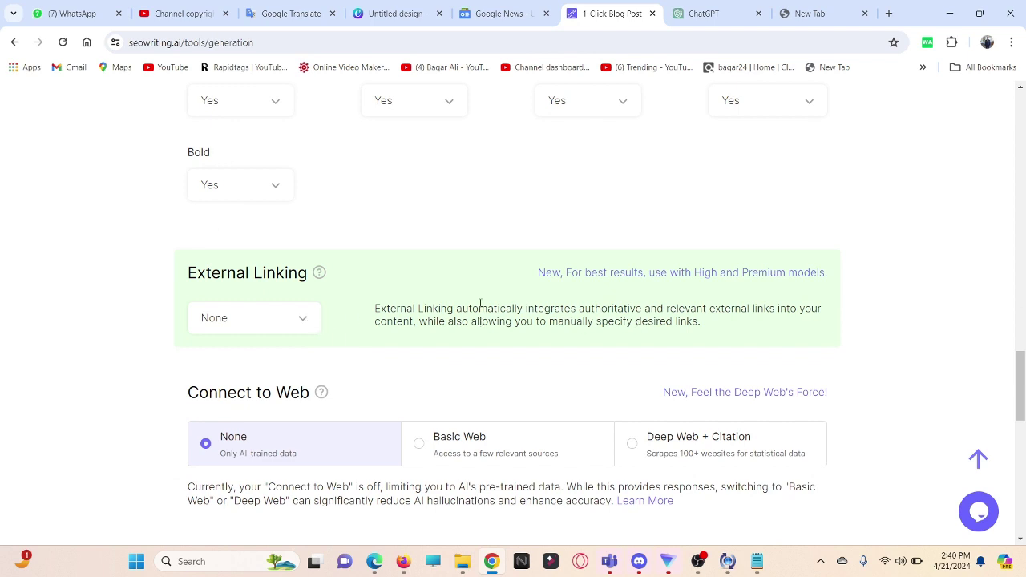
click(303, 321)
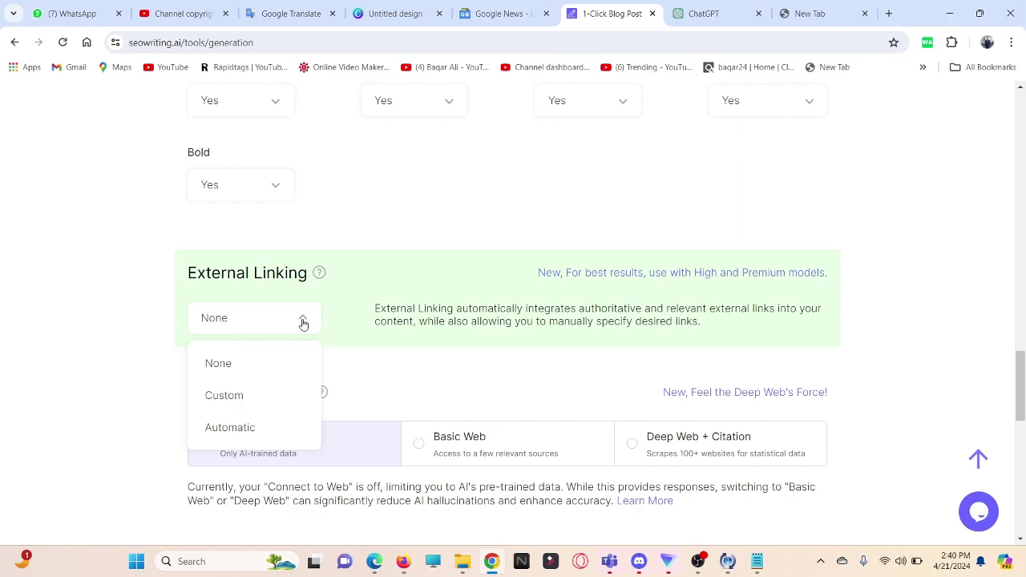
scroll(330, 466, down, 4)
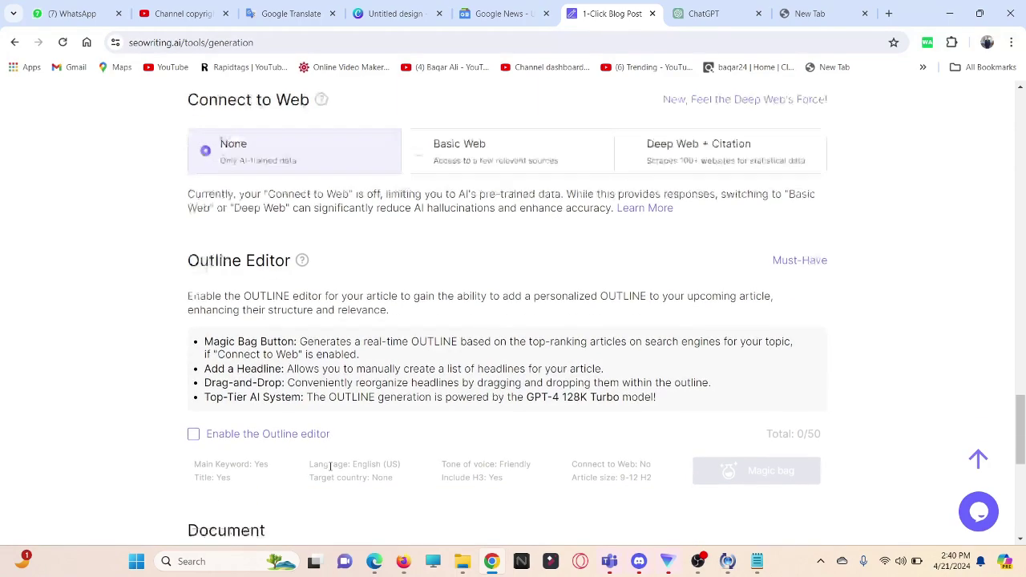
scroll(329, 467, down, 3)
scroll(330, 470, down, 1)
scroll(332, 470, up, 2)
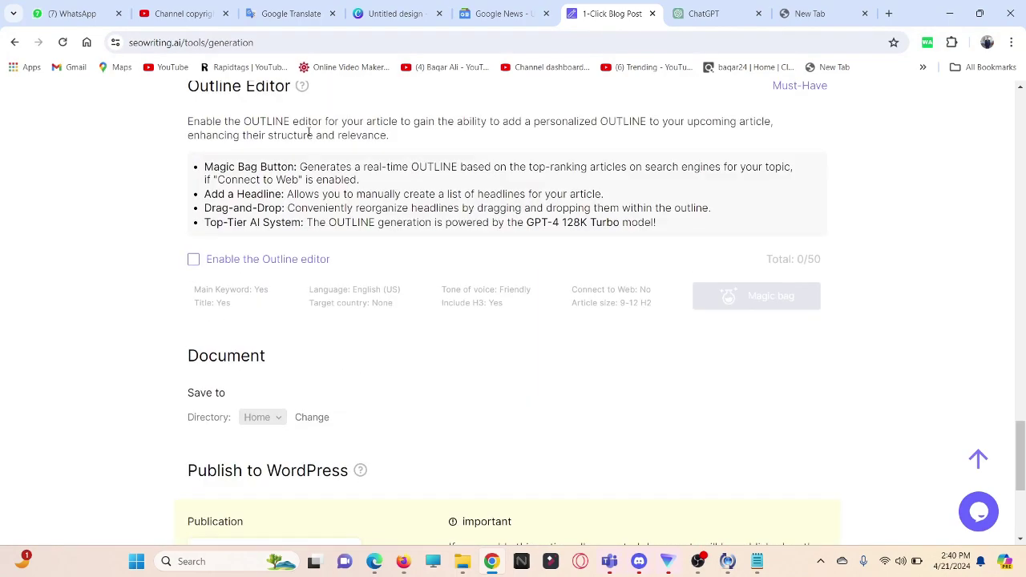
scroll(304, 356, down, 3)
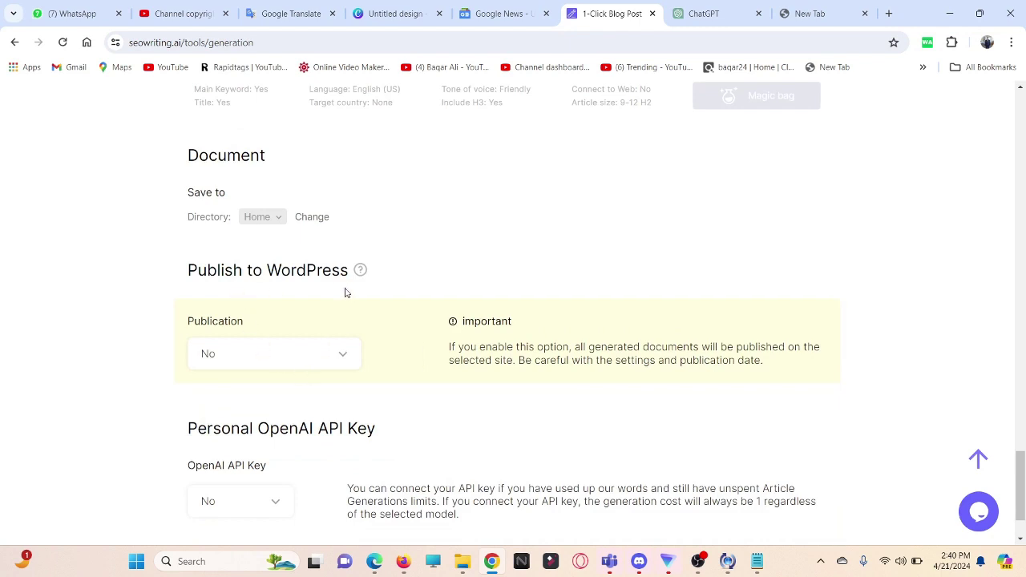
Step: Leave Publication set to No and start generating the blog post
click(344, 358)
click(344, 358)
scroll(288, 465, down, 1)
scroll(290, 468, up, 12)
scroll(291, 468, up, 10)
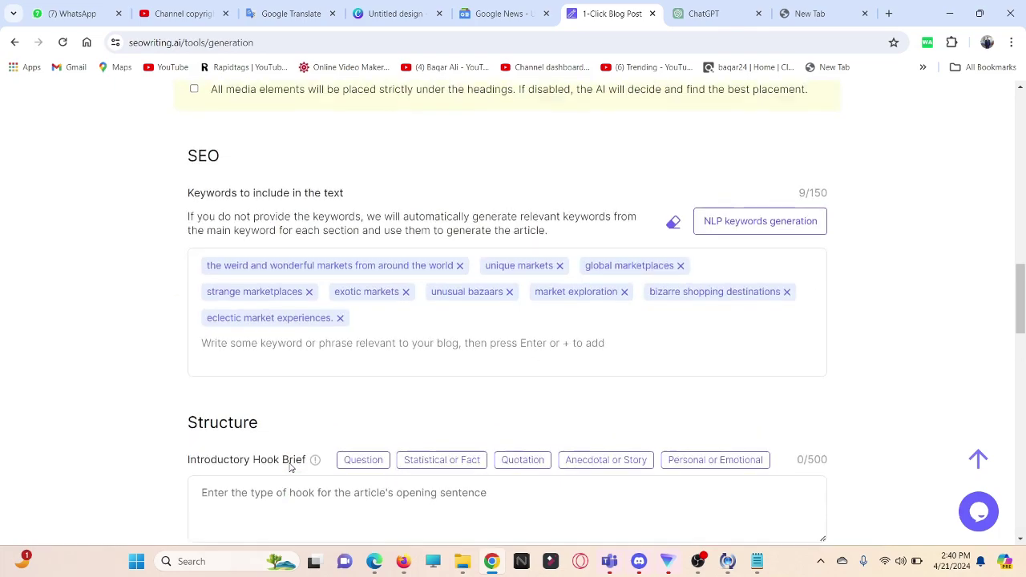
scroll(291, 471, up, 3)
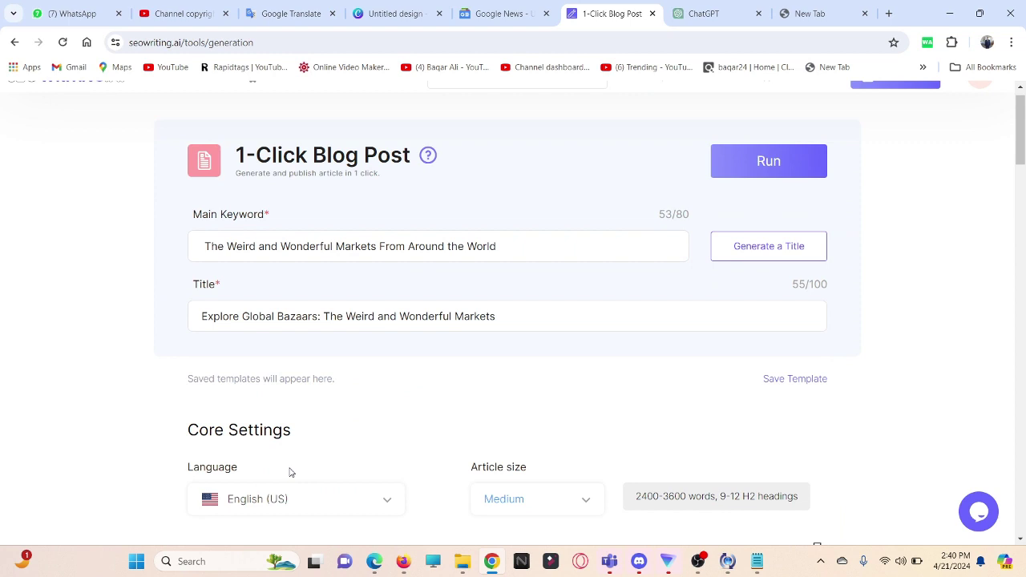
click(776, 177)
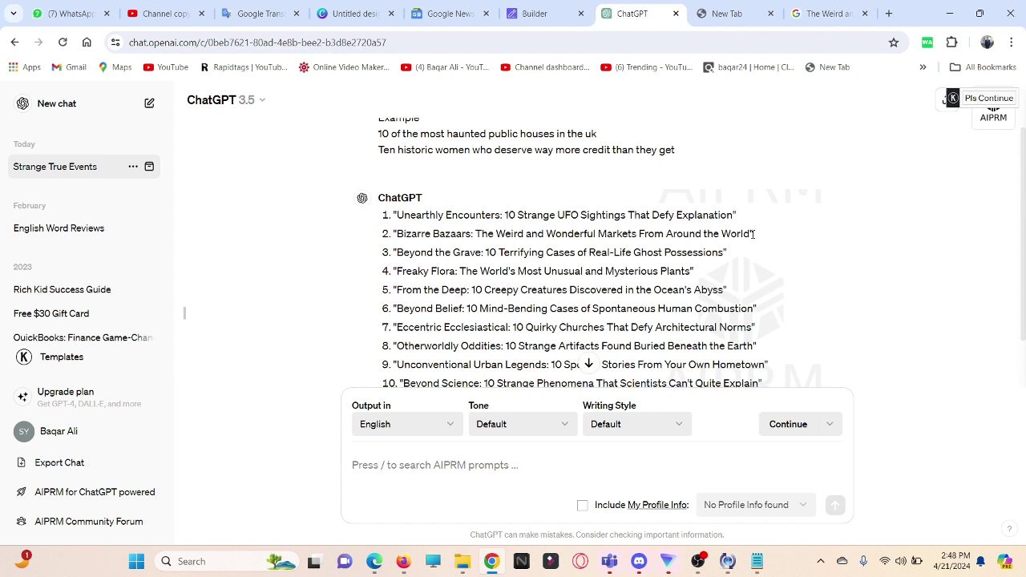
Step: Copy ChatGPT's second title, 'The Weird and Wonderful Markets From Around the World'
drag(754, 233, 476, 233)
right_click(480, 238)
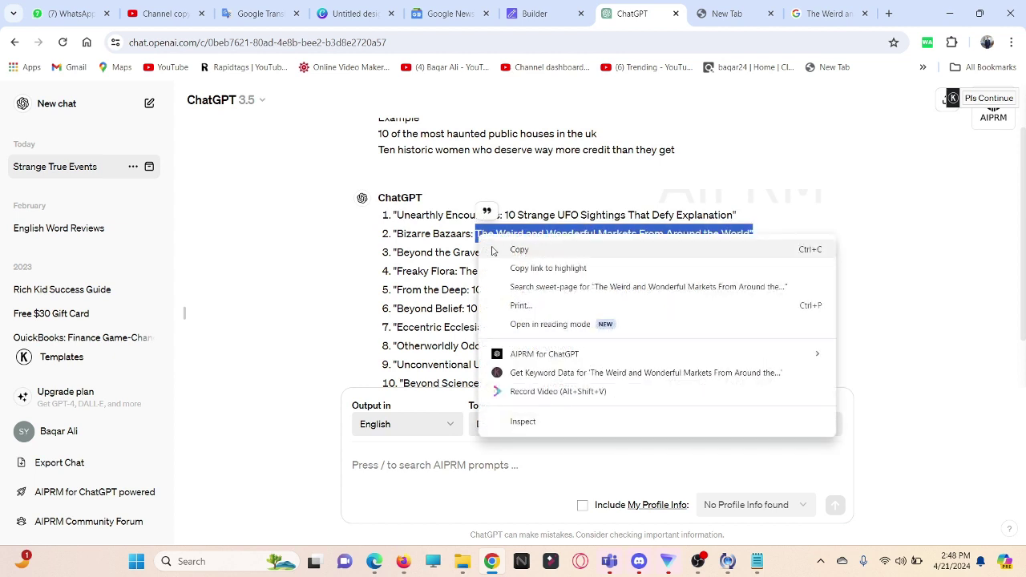
click(493, 250)
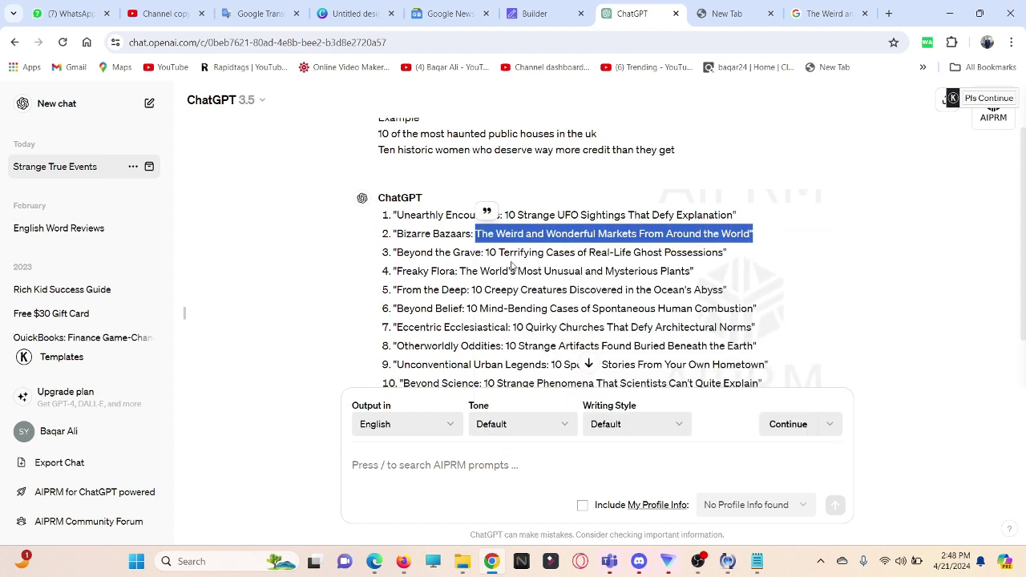
click(826, 14)
Step: Search Google Images for 'The Weird and Wonderful Markets From Around the World'
key(ctrl+v)
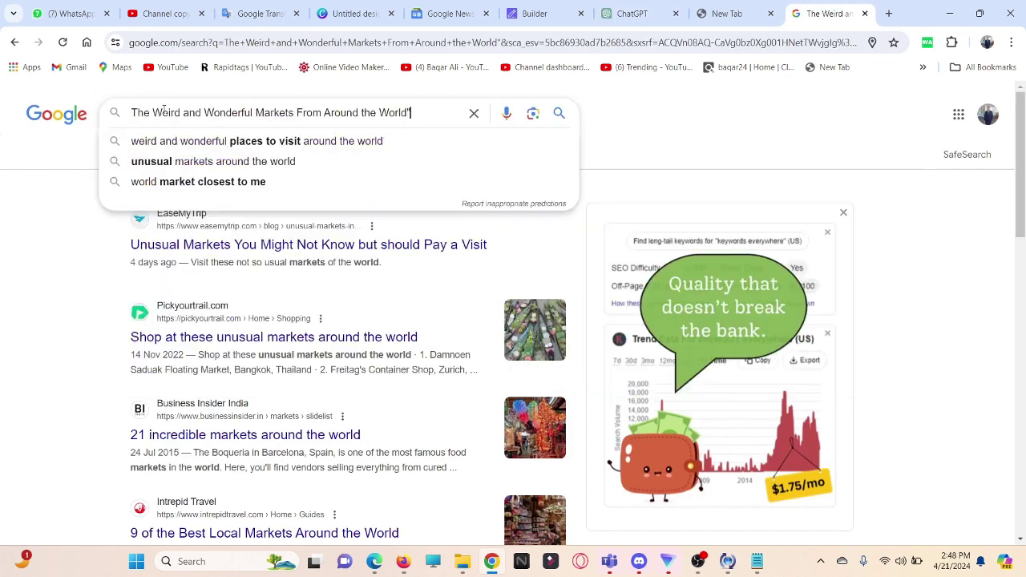
key(Return)
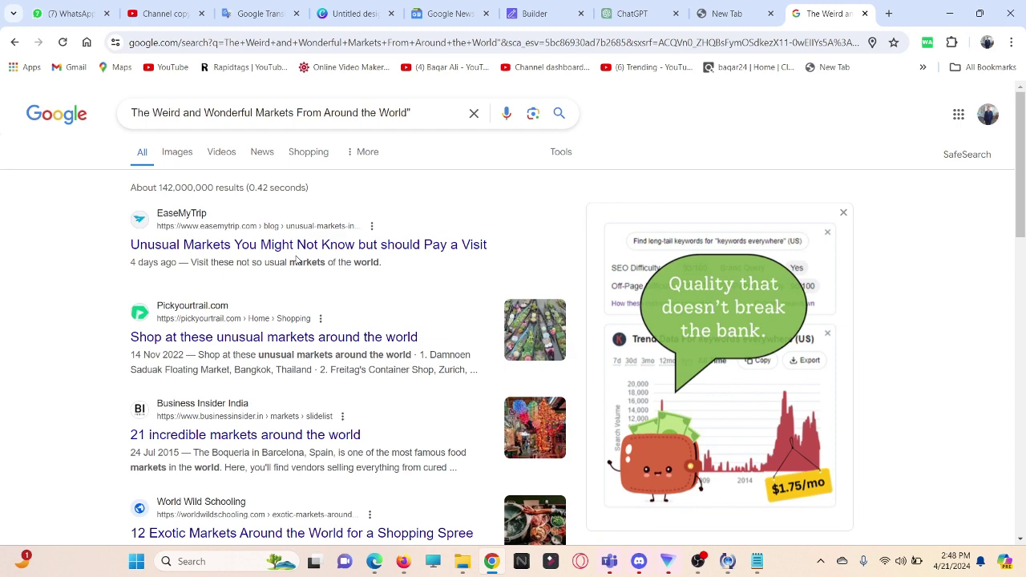
click(170, 163)
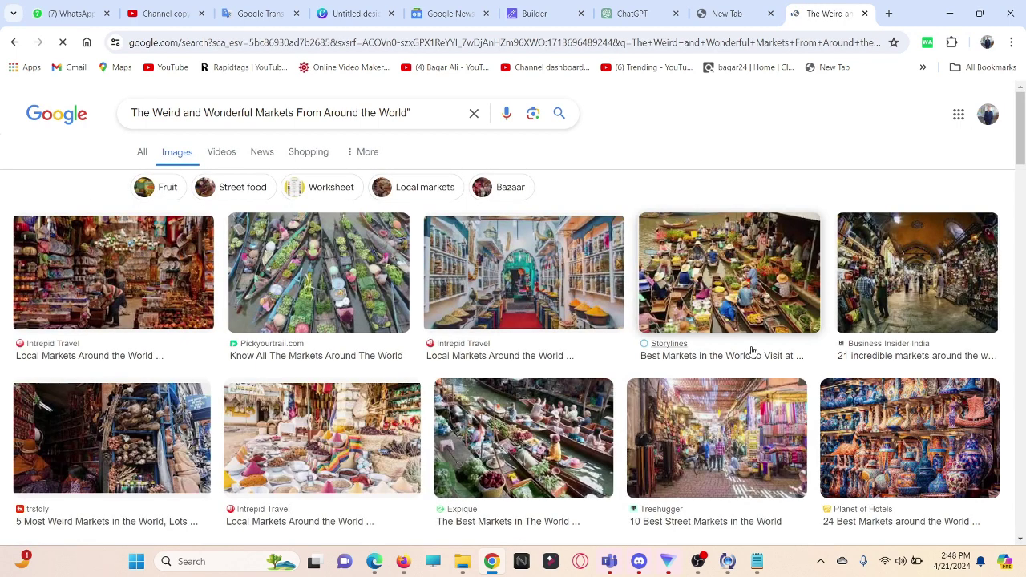
Step: Open the Treehugger '10 Best Street Markets in the World' photo preview
scroll(532, 380, down, 10)
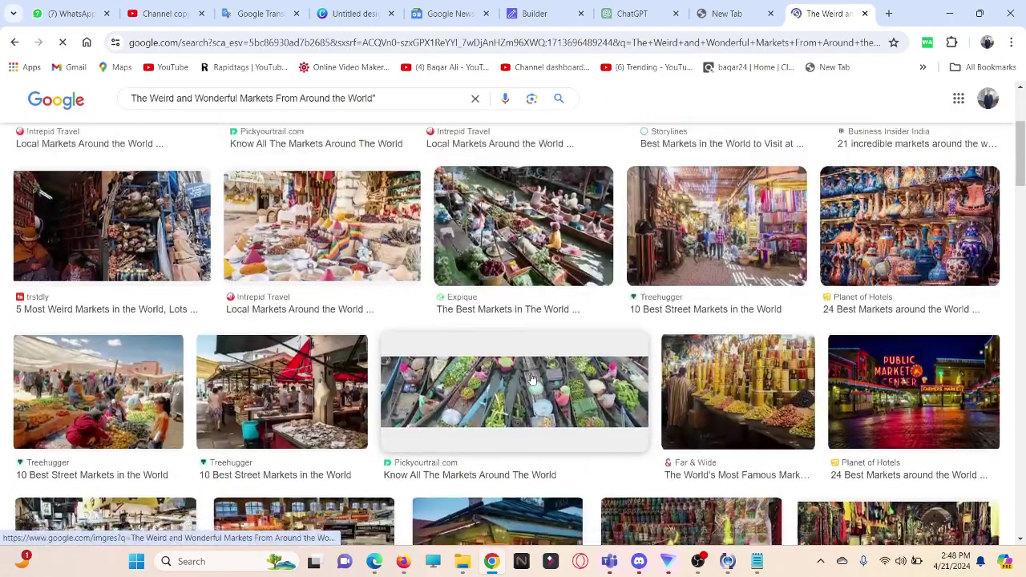
scroll(531, 380, down, 8)
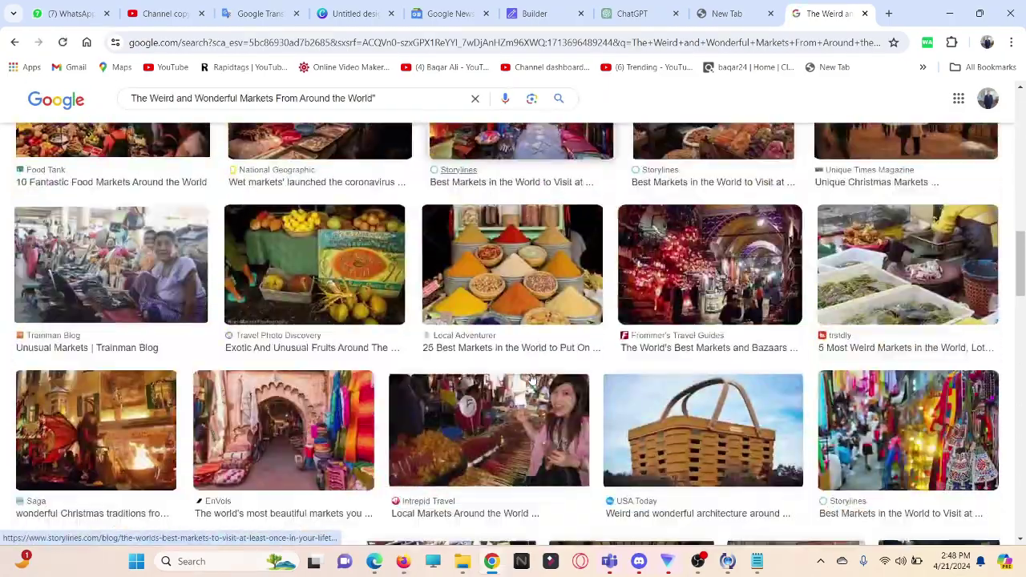
scroll(531, 380, down, 3)
scroll(532, 380, up, 20)
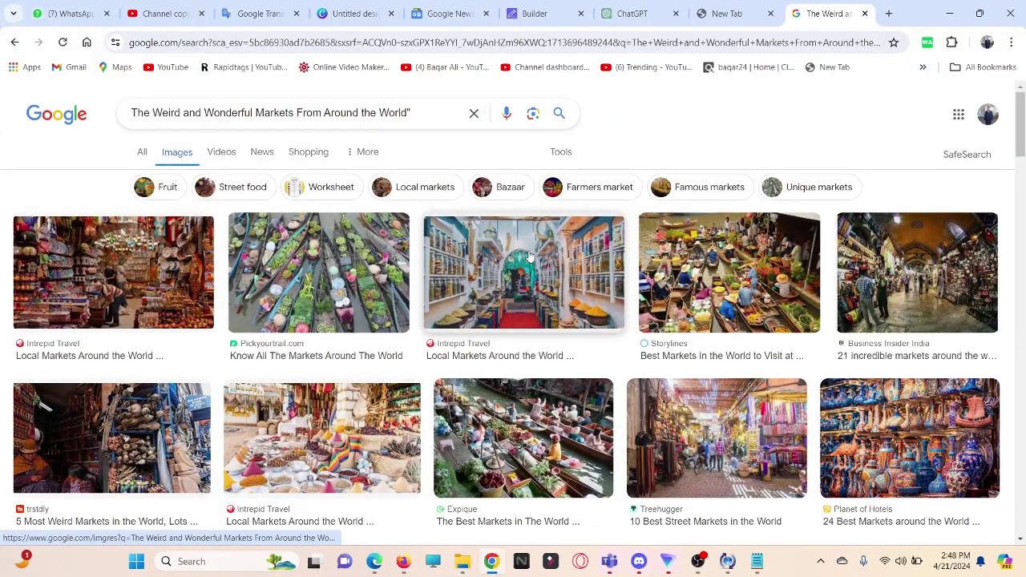
scroll(668, 403, down, 2)
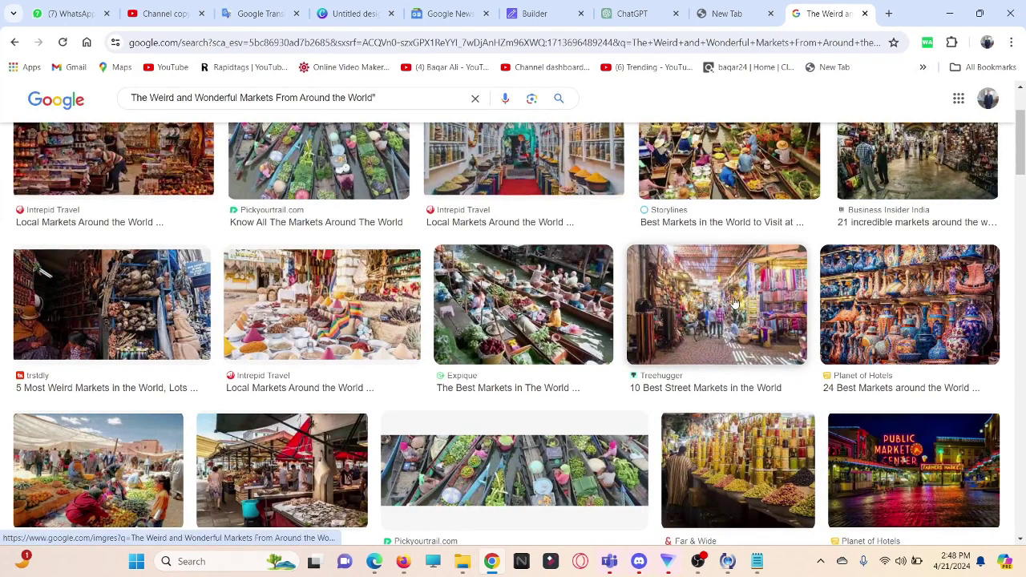
scroll(797, 317, up, 2)
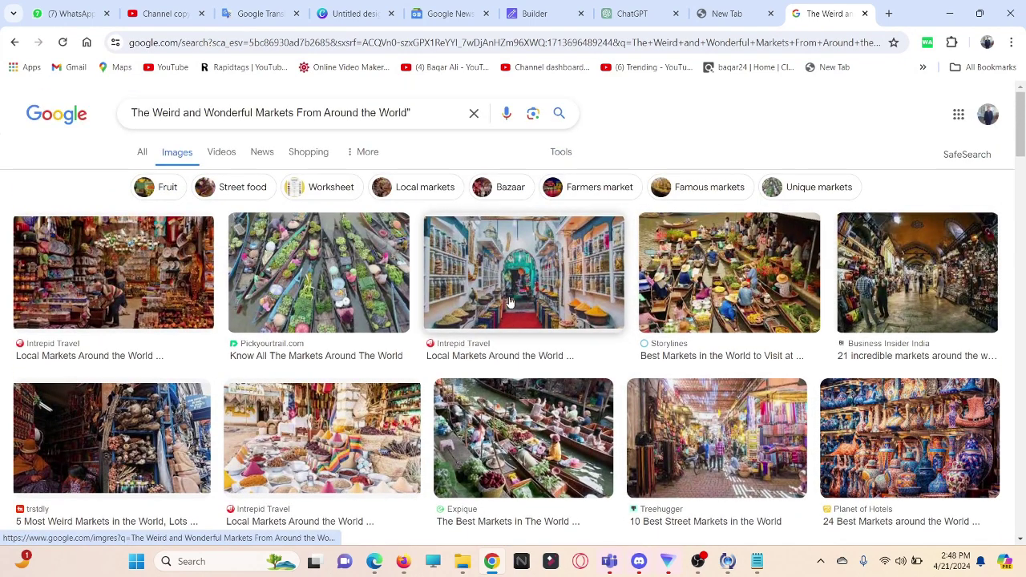
scroll(507, 331, down, 3)
scroll(513, 341, down, 3)
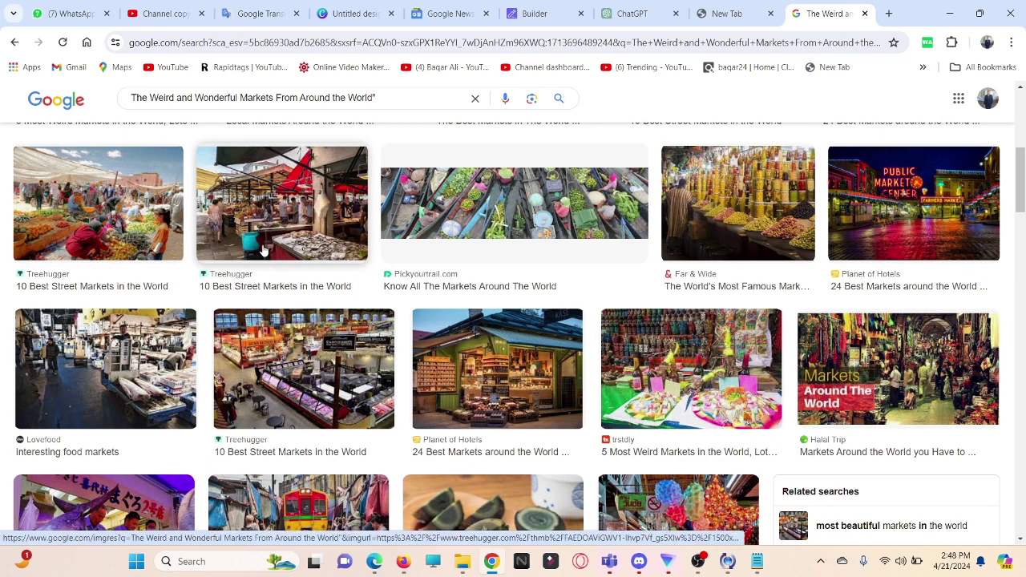
click(250, 215)
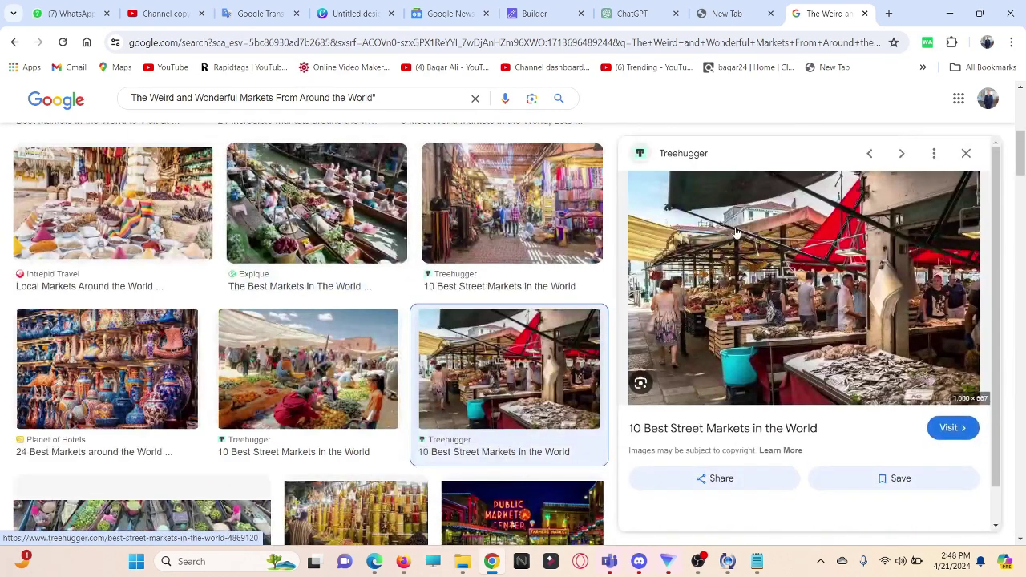
Step: Save the Treehugger market photo to the Desktop as '10 markets.jpg'
right_click(739, 232)
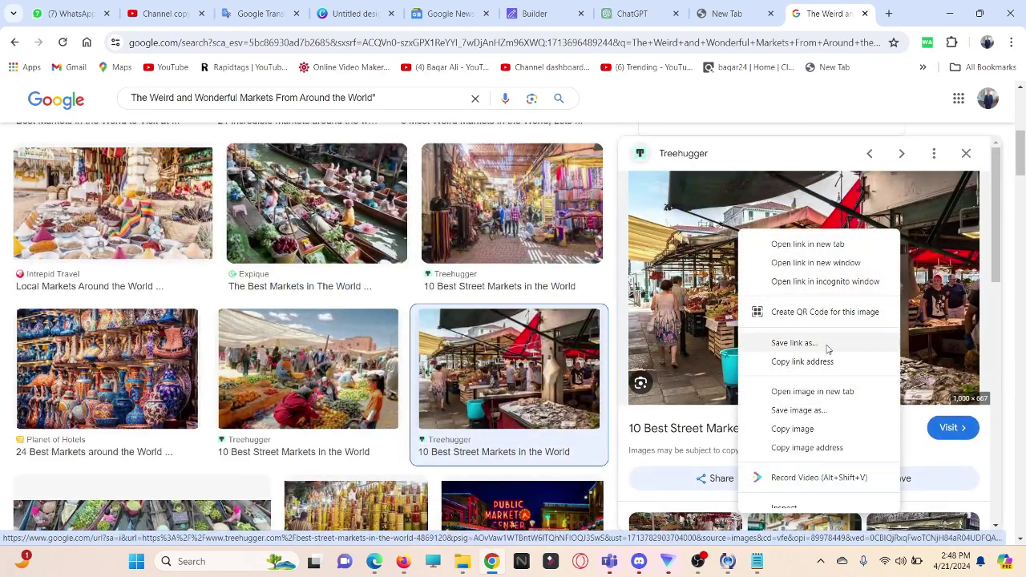
click(826, 411)
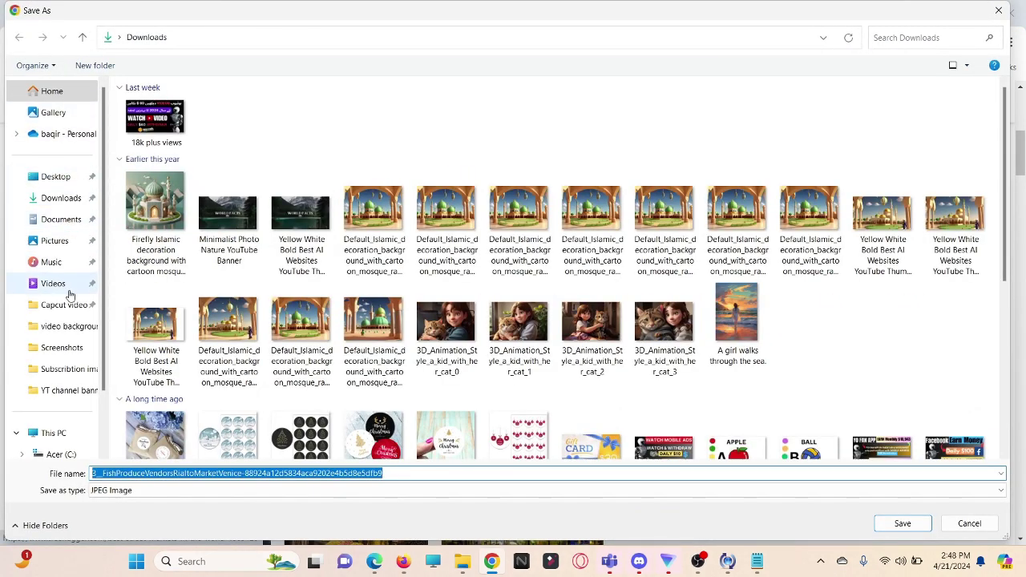
click(66, 177)
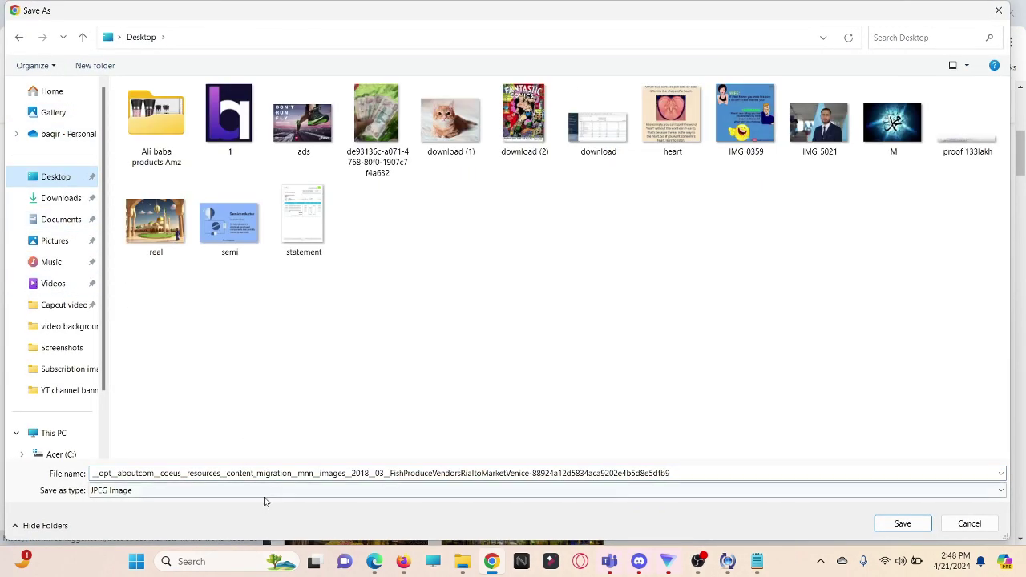
click(328, 474)
key(ctrl+a)
text(1)
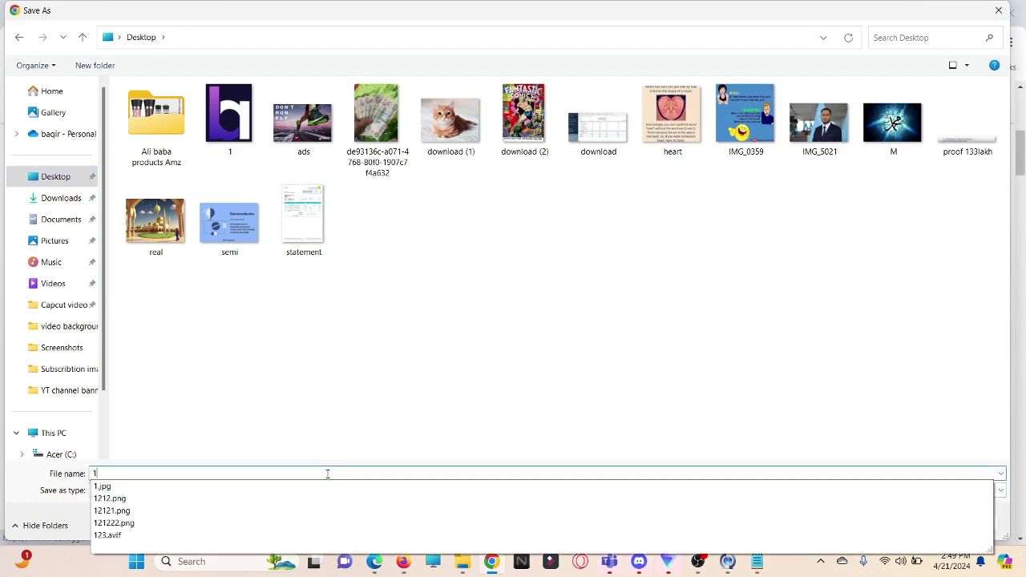
text(0 m)
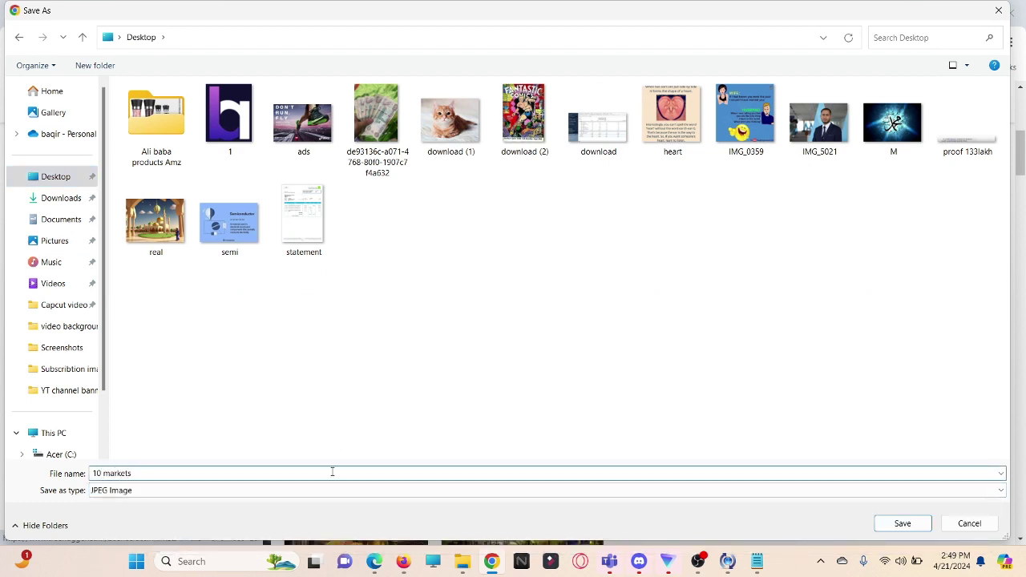
text(arkets)
click(901, 524)
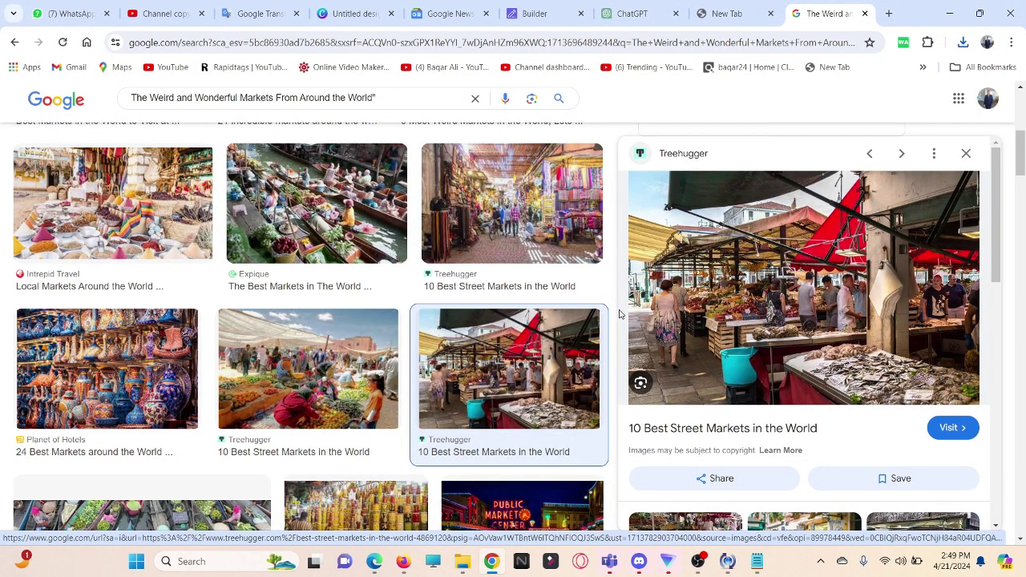
Step: View the 4650-word article 'Explore Global Bazaars: The Weird and Wonderful Markets' and scroll through it
click(534, 13)
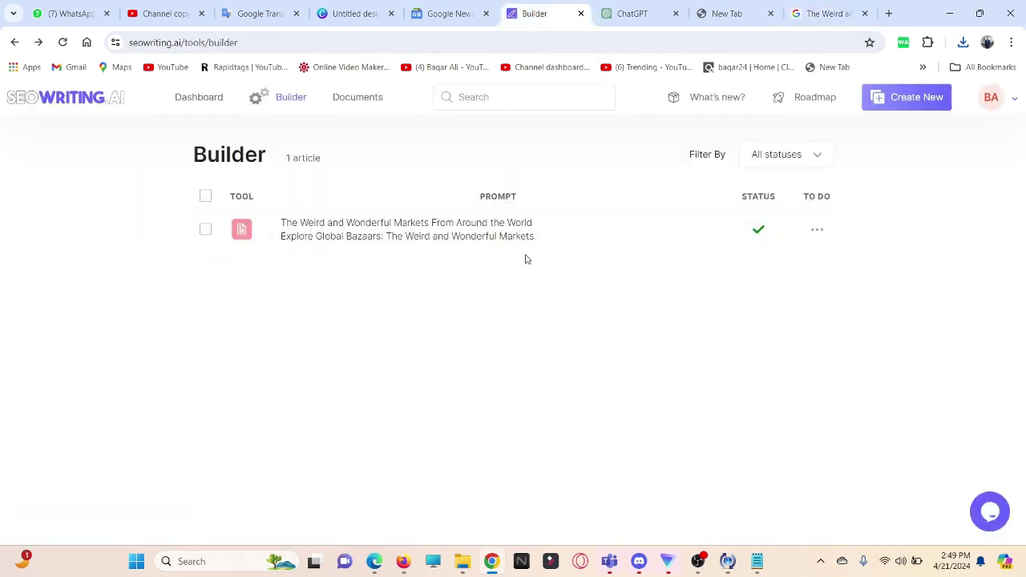
click(818, 231)
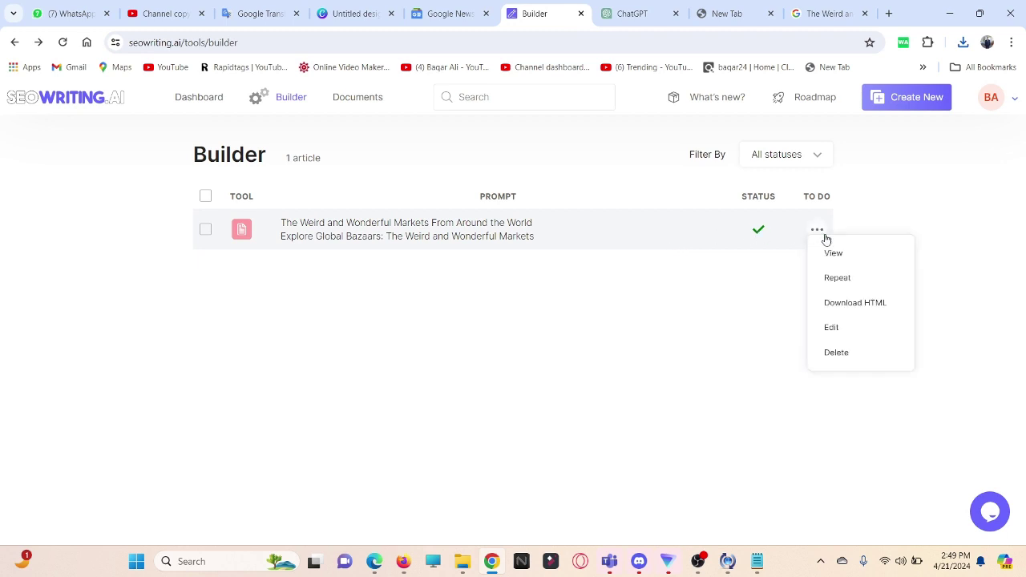
click(834, 253)
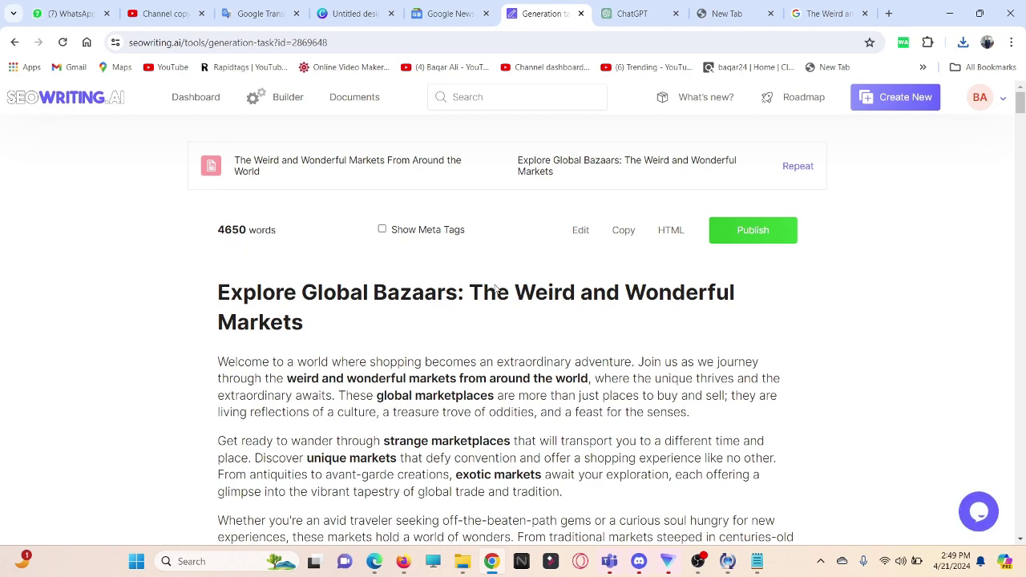
scroll(497, 289, down, 4)
scroll(609, 319, down, 2)
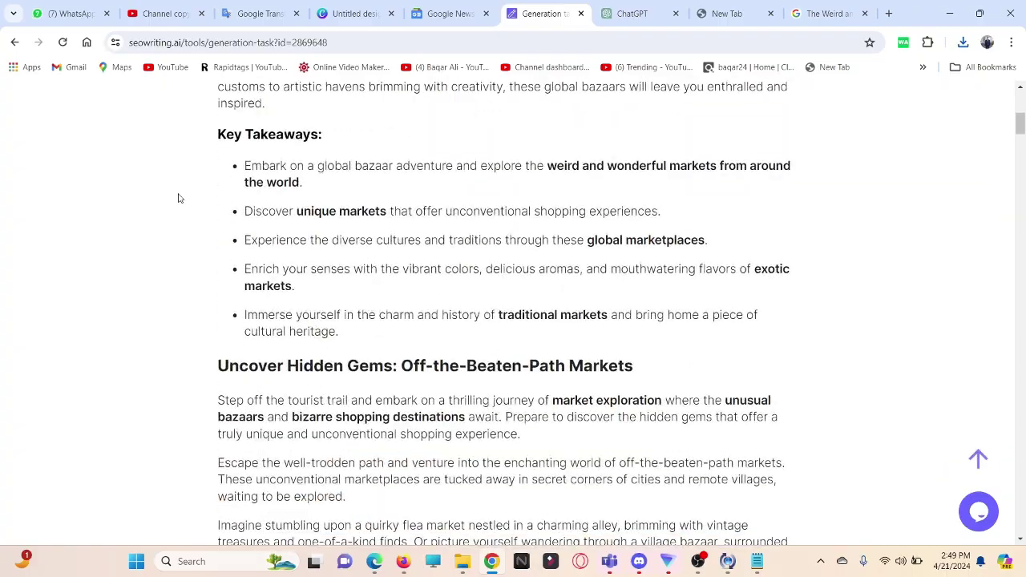
scroll(535, 341, down, 15)
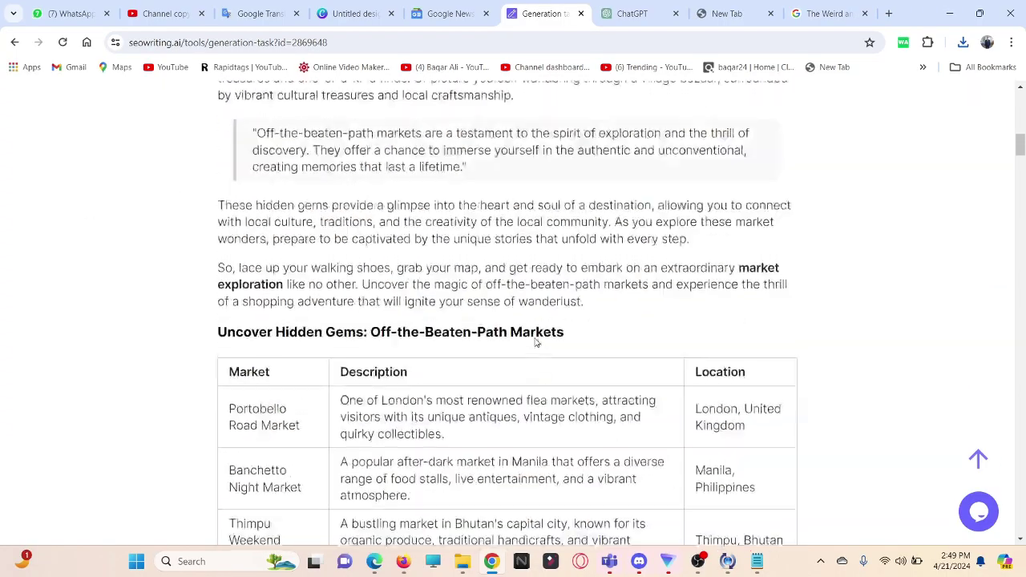
scroll(535, 340, down, 20)
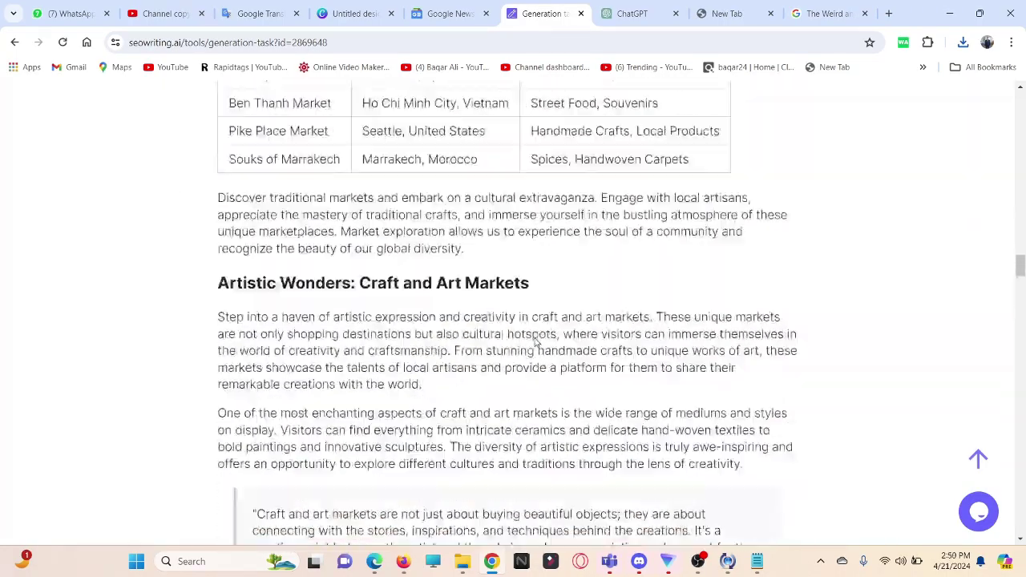
scroll(535, 341, down, 20)
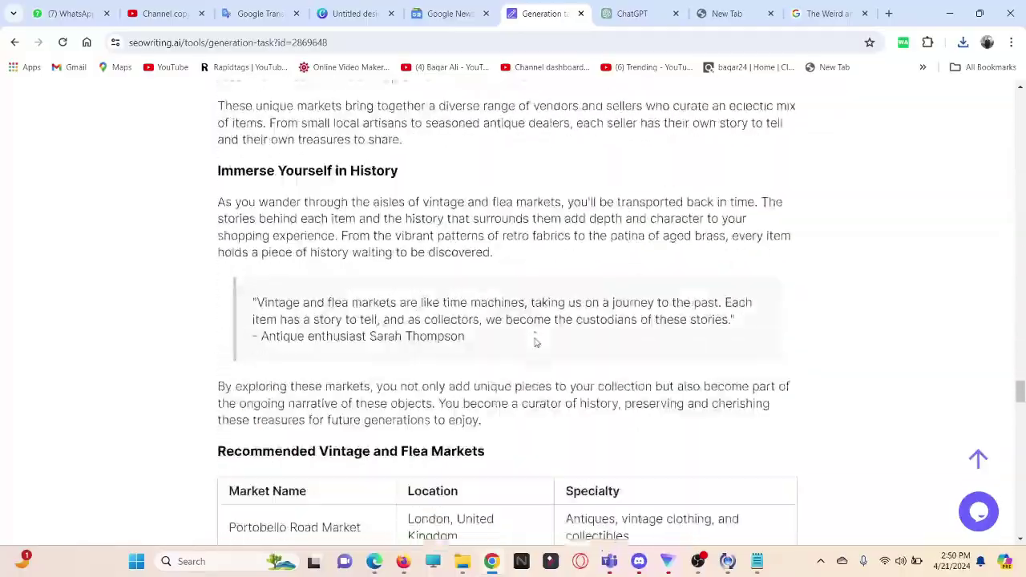
scroll(536, 341, down, 15)
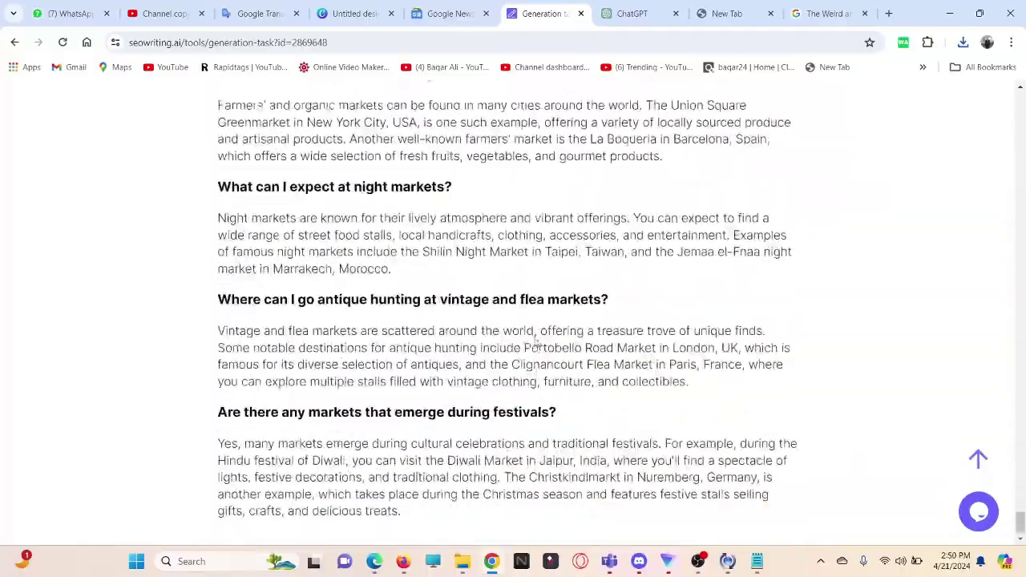
scroll(535, 341, up, 8)
scroll(535, 340, up, 20)
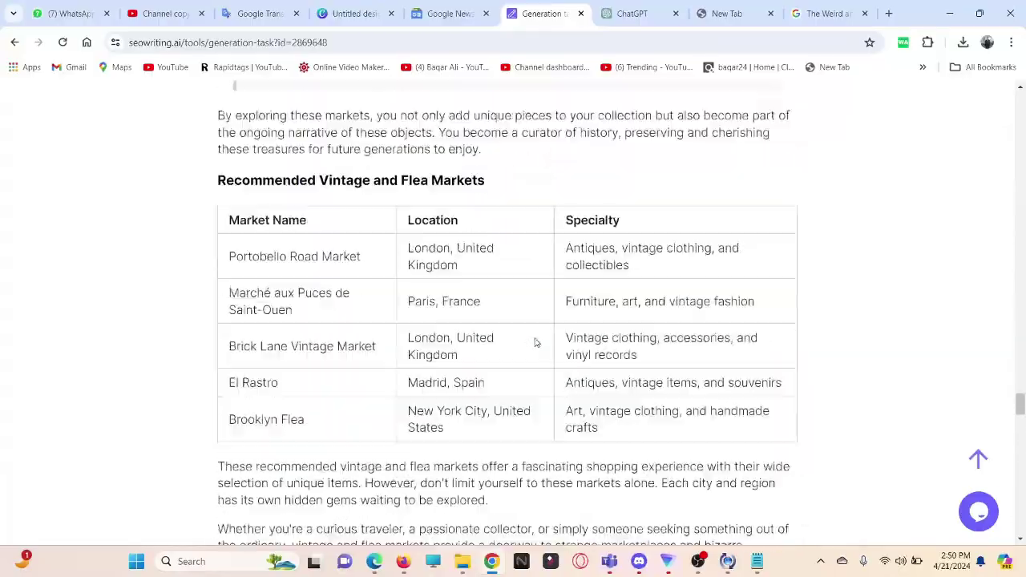
scroll(536, 342, up, 20)
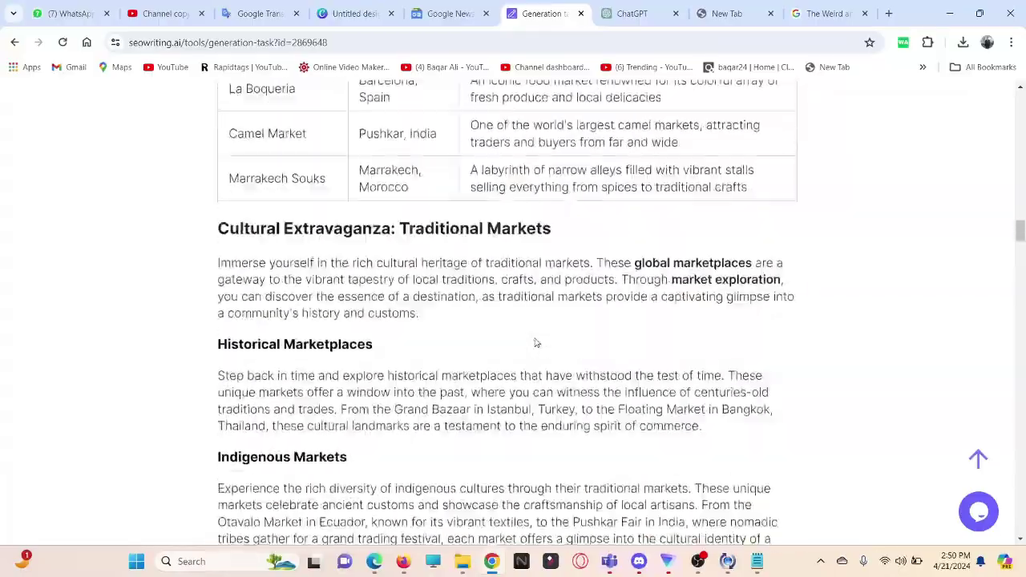
scroll(535, 343, up, 20)
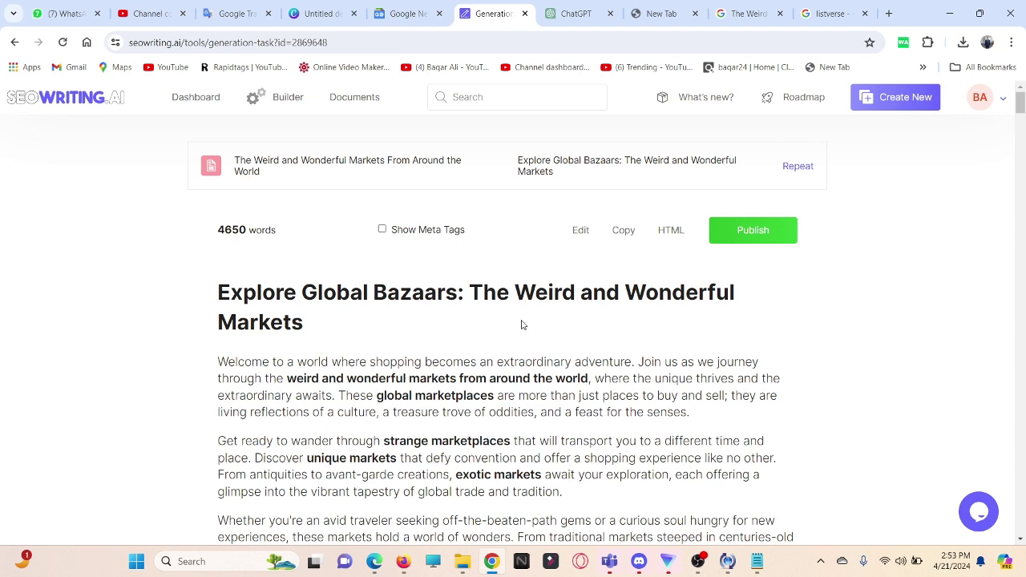
Step: Copy the full market article and return to the Google results for listverse
click(625, 232)
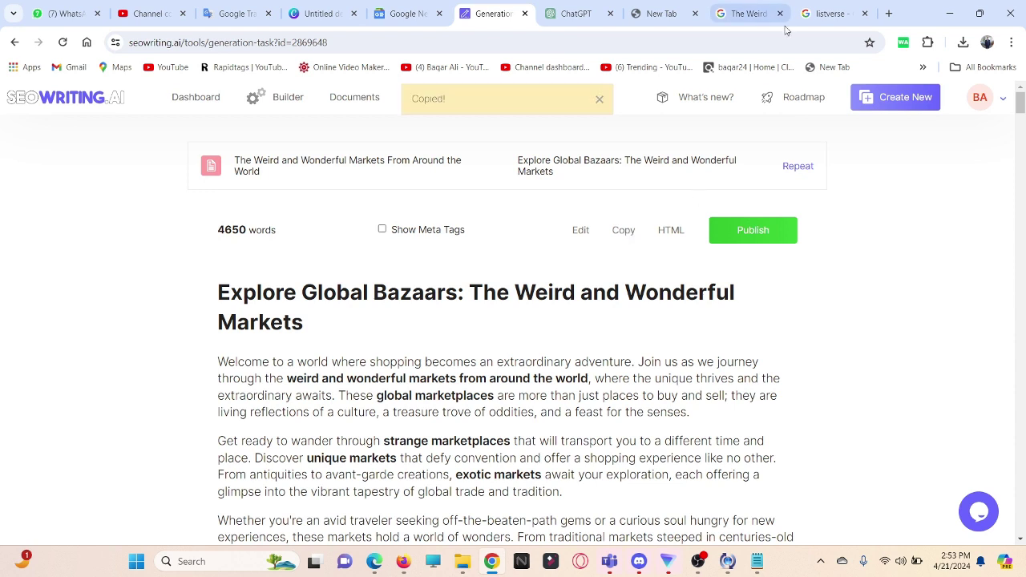
click(826, 13)
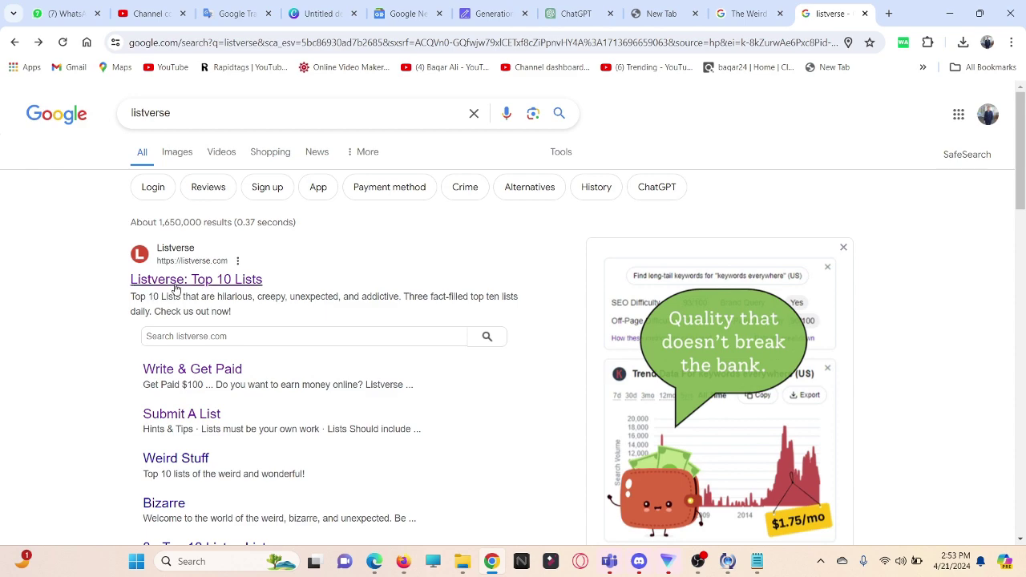
Step: Open the 'Listverse: Top 10 Lists' result, browse the homepage, and go to Write & Get Paid under More
click(173, 280)
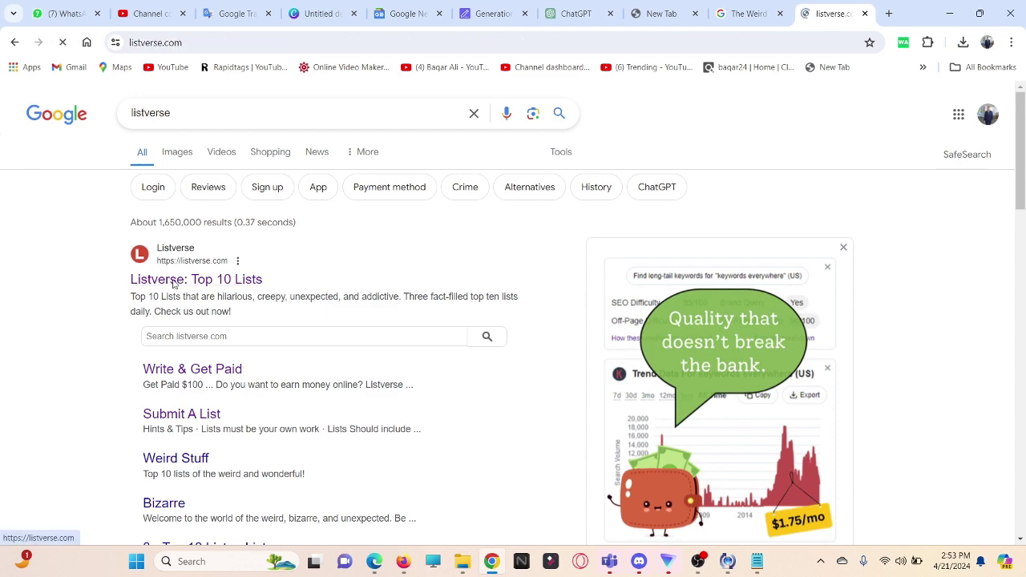
scroll(190, 277, down, 1)
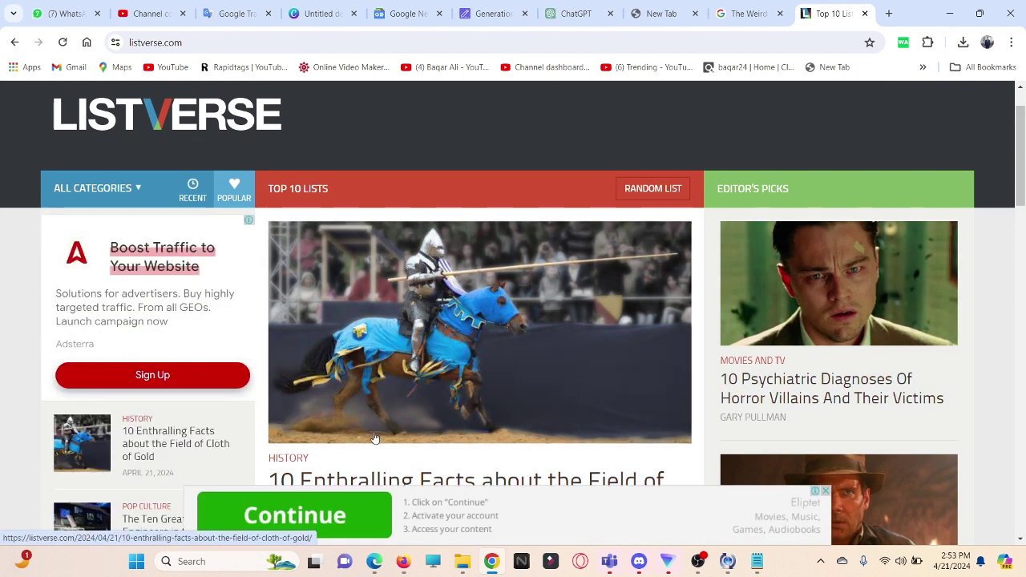
scroll(349, 396, down, 2)
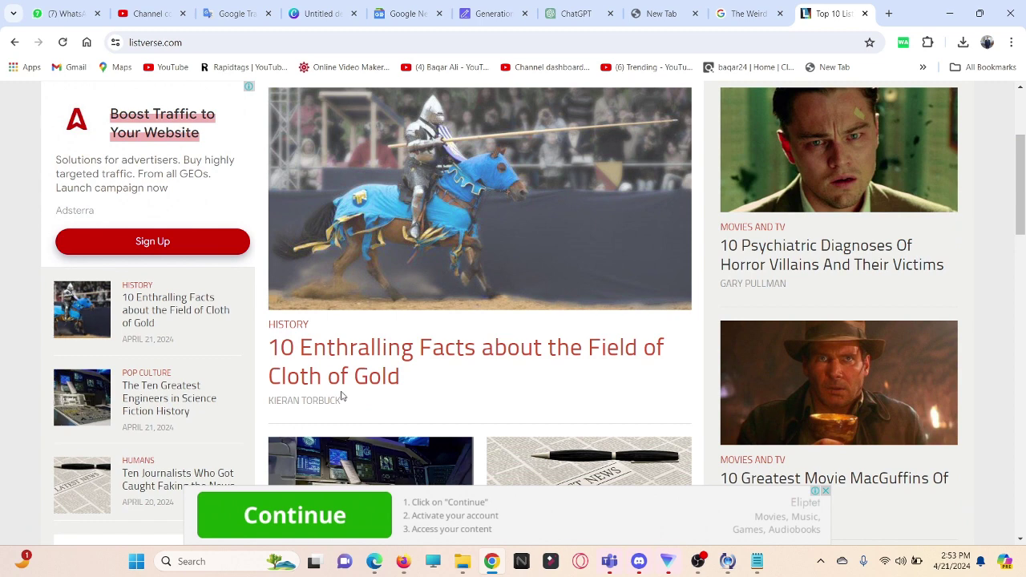
scroll(343, 396, up, 2)
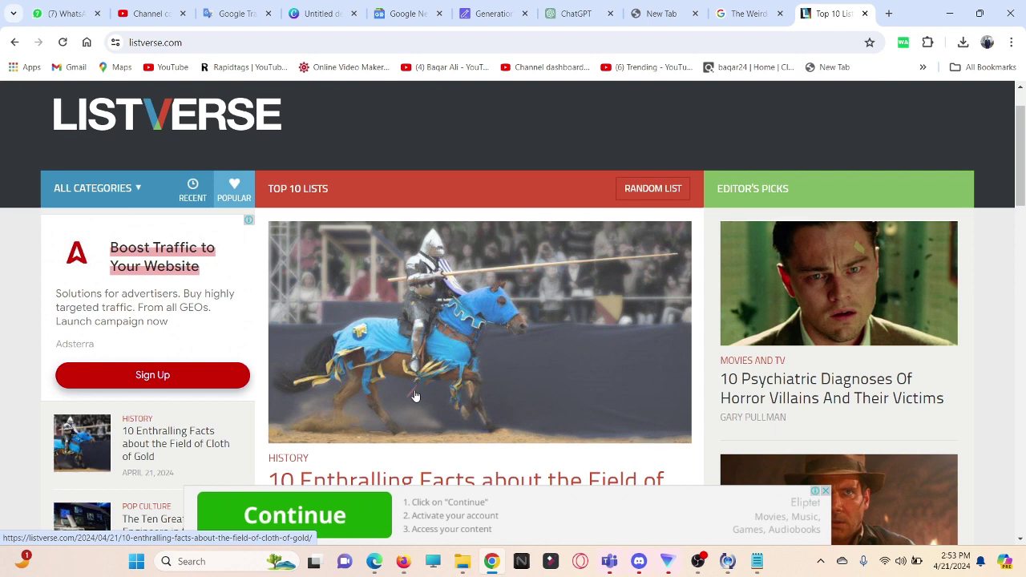
scroll(479, 381, down, 2)
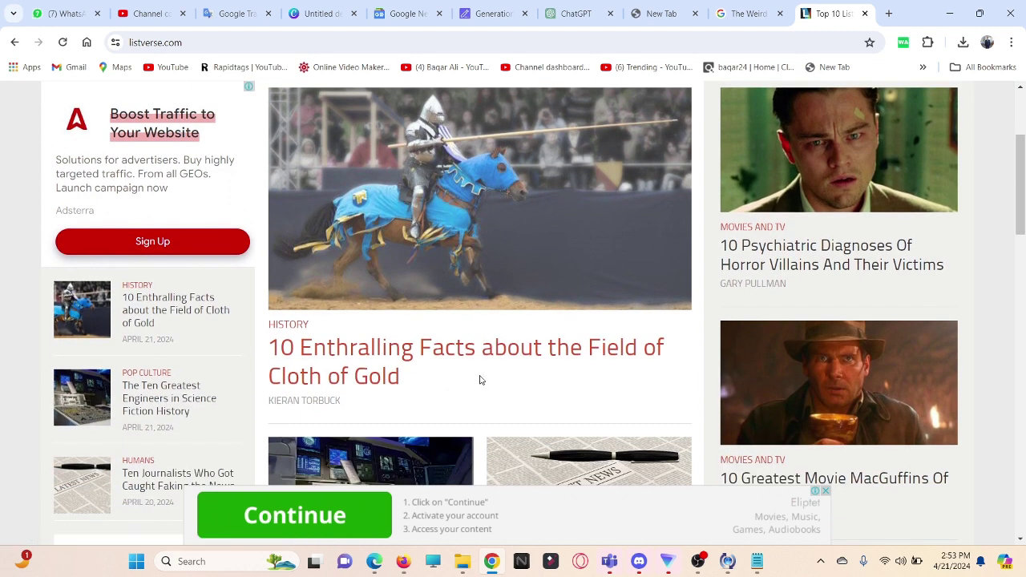
scroll(479, 380, up, 2)
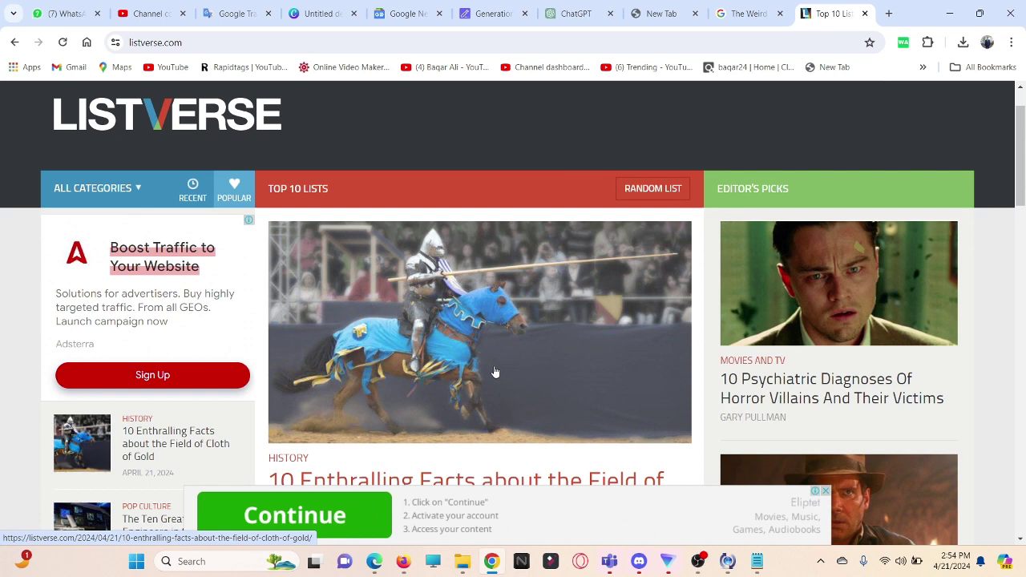
scroll(496, 371, up, 1)
mouse_move(530, 116)
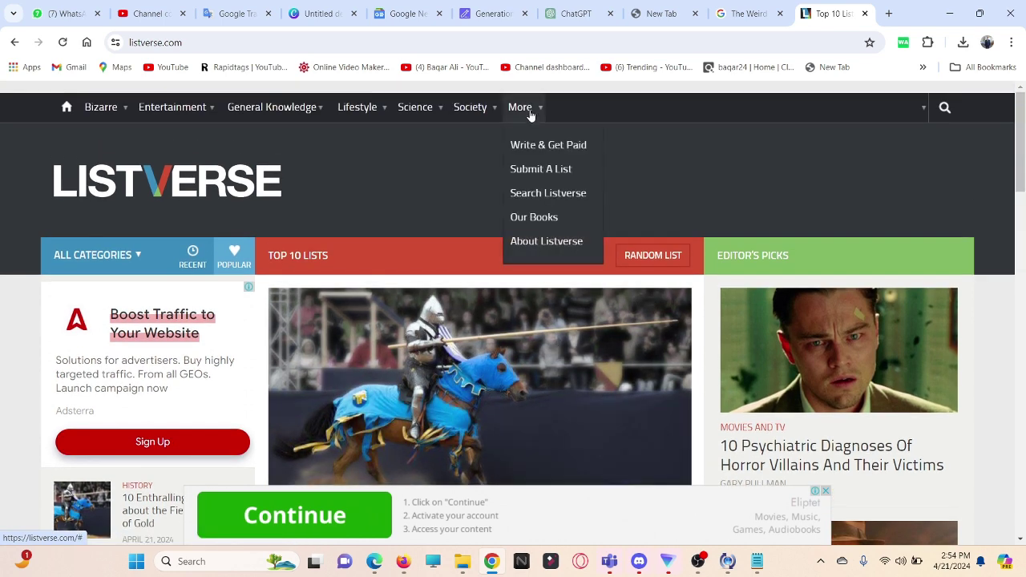
click(536, 144)
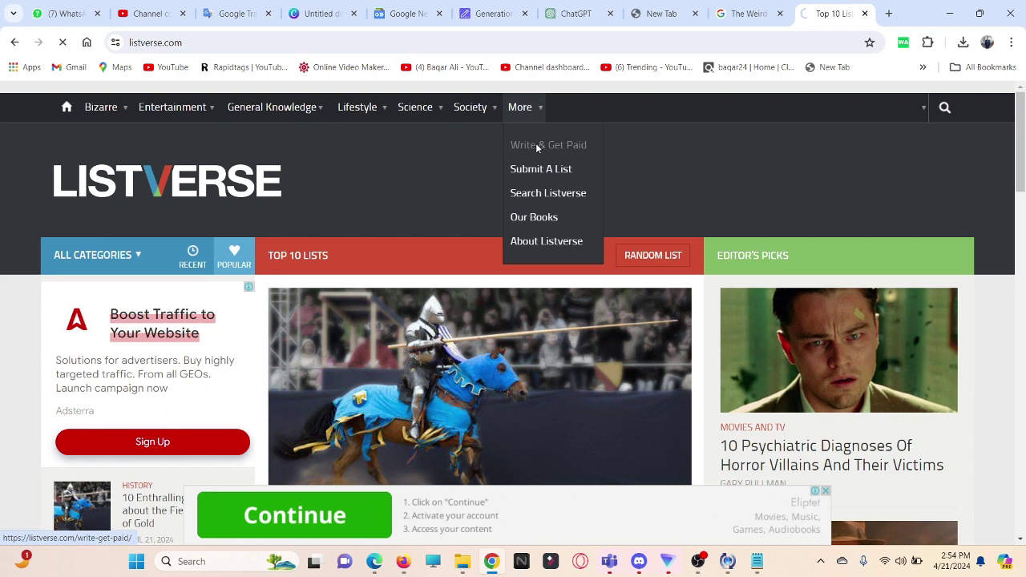
Step: Review the Write & Get Paid rules, noting the $100 payment, then open the list submissions form
scroll(90, 315, down, 3)
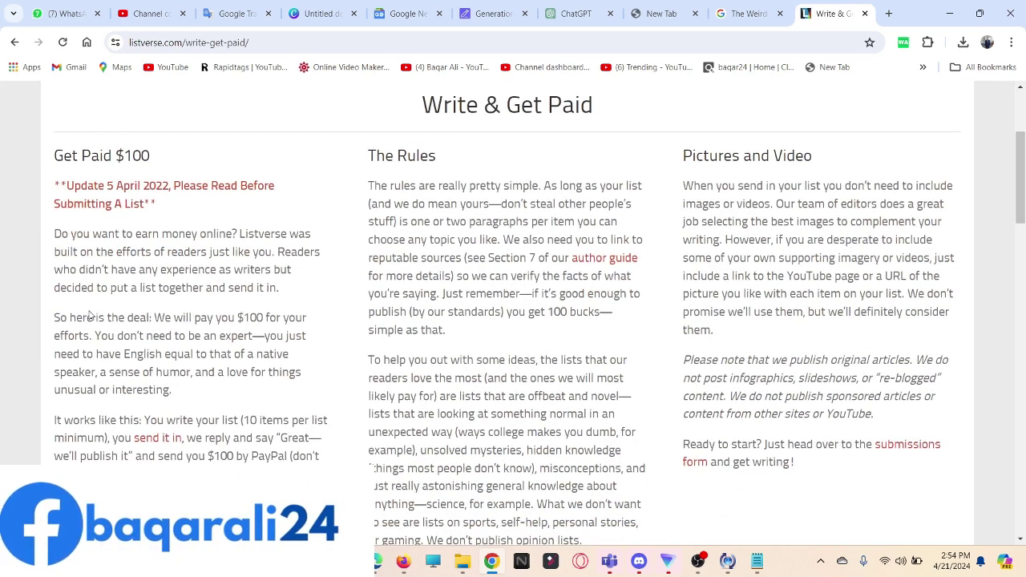
drag(53, 319, 303, 321)
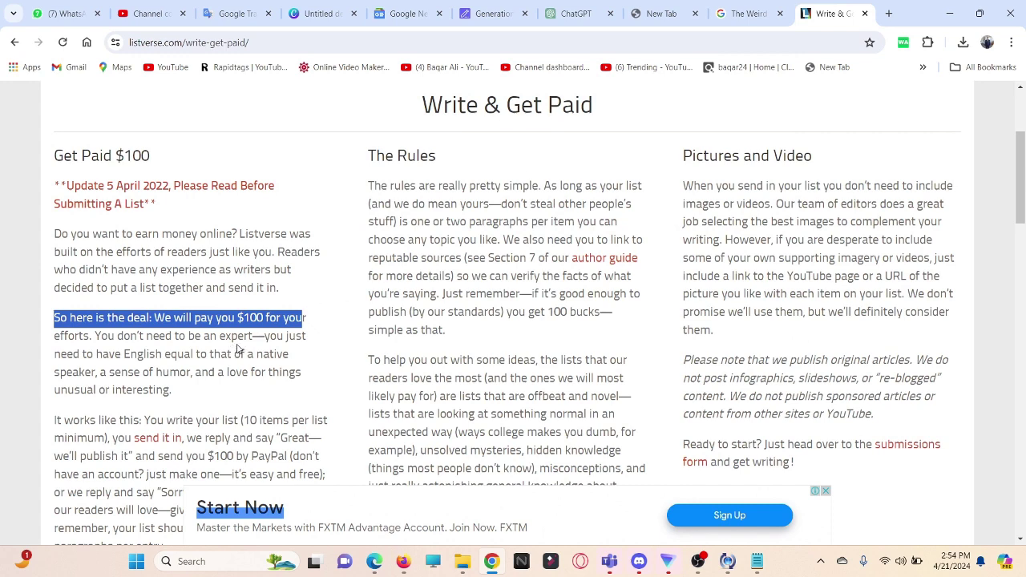
drag(237, 321, 321, 324)
click(321, 324)
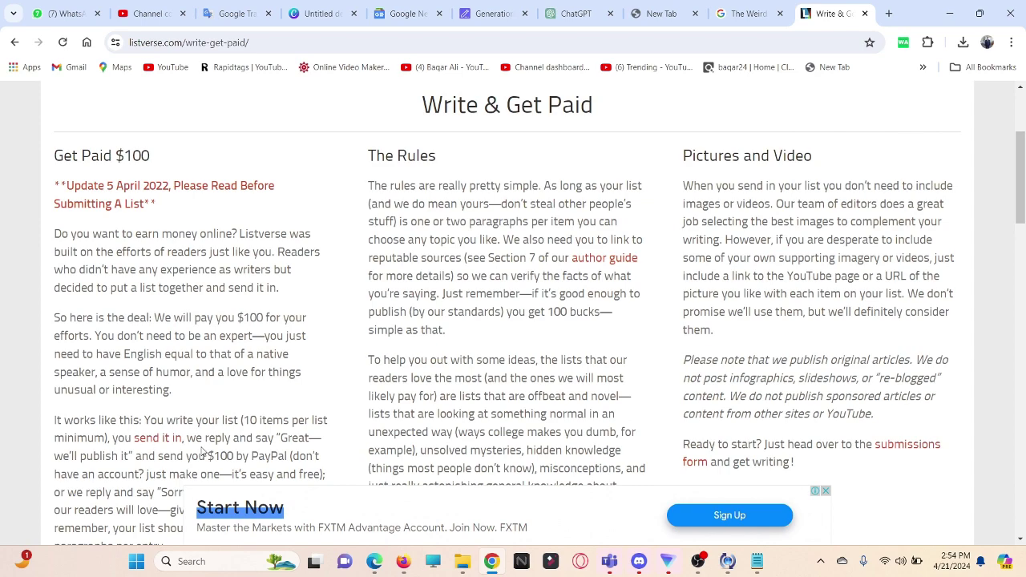
scroll(348, 368, down, 3)
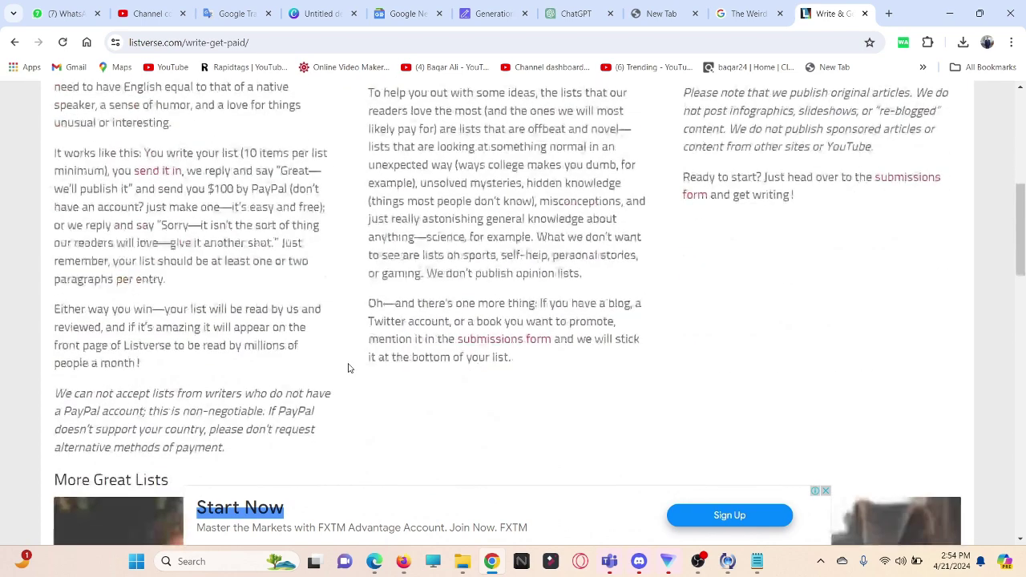
click(530, 345)
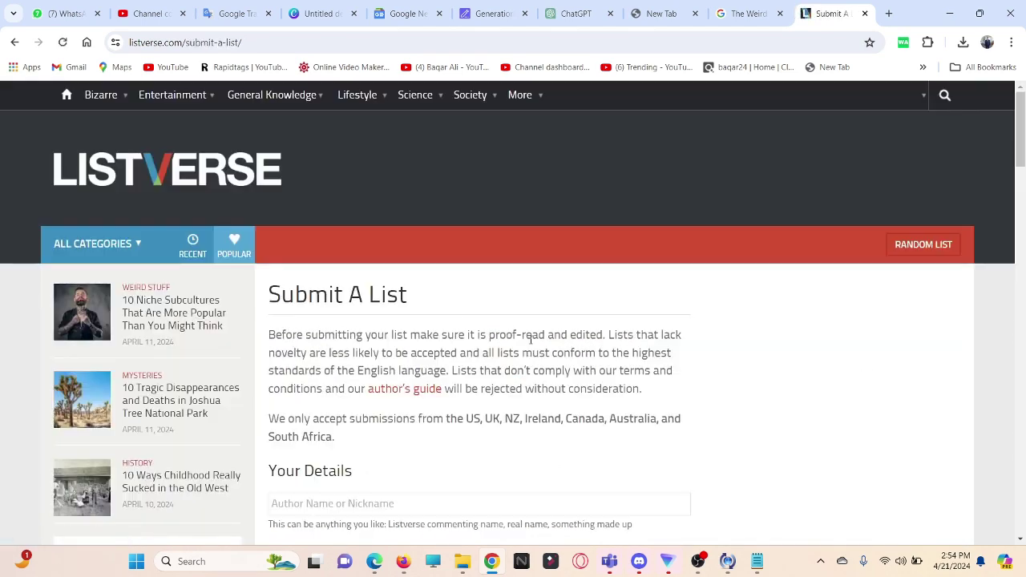
Step: Enter the author's name and e-mail address in the Your Details section
scroll(425, 351, down, 2)
click(333, 315)
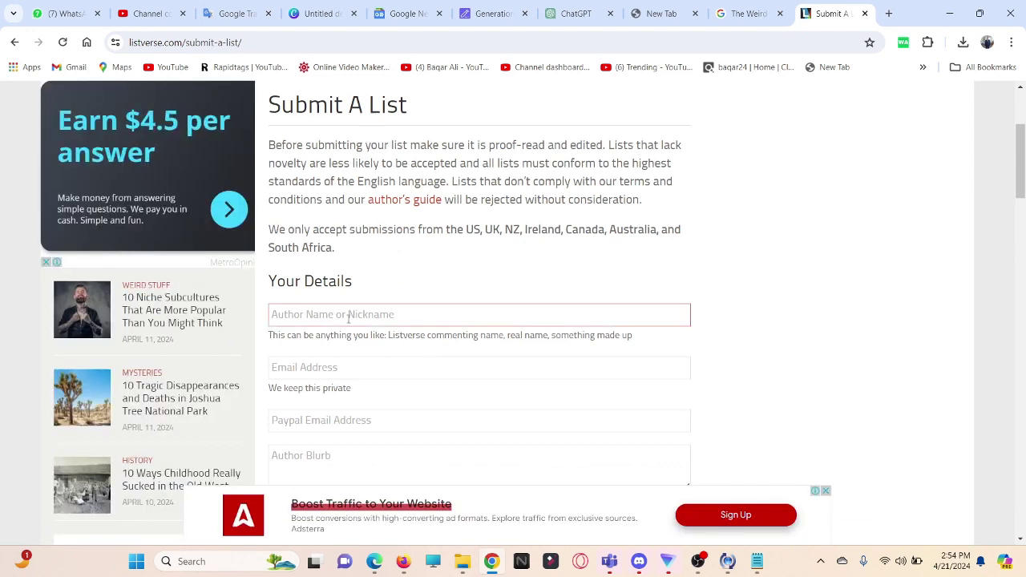
click(440, 274)
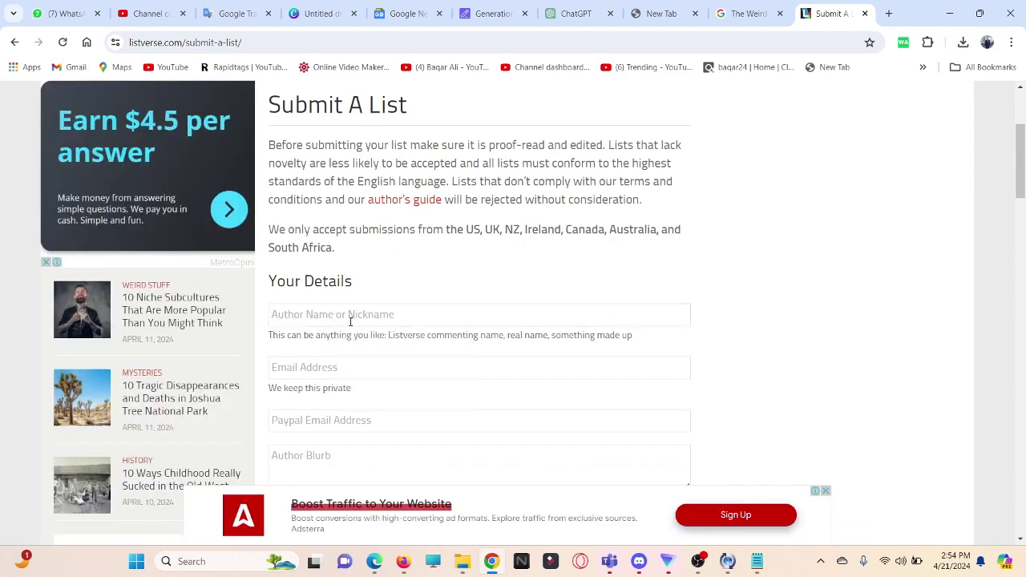
click(348, 317)
text(baqar)
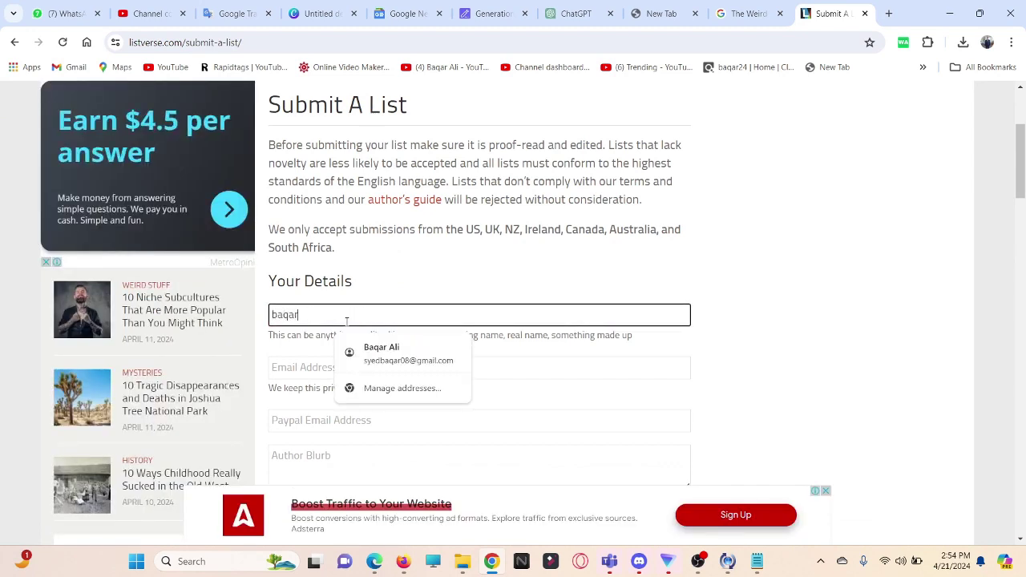
key(BackSpace)
key(BackSpace)
text(Ba)
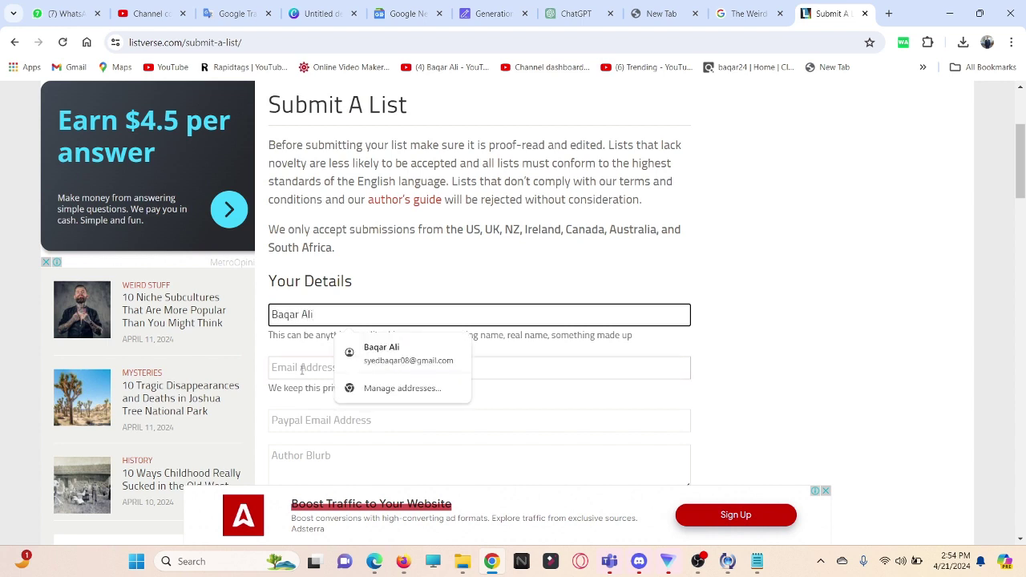
key(Tab)
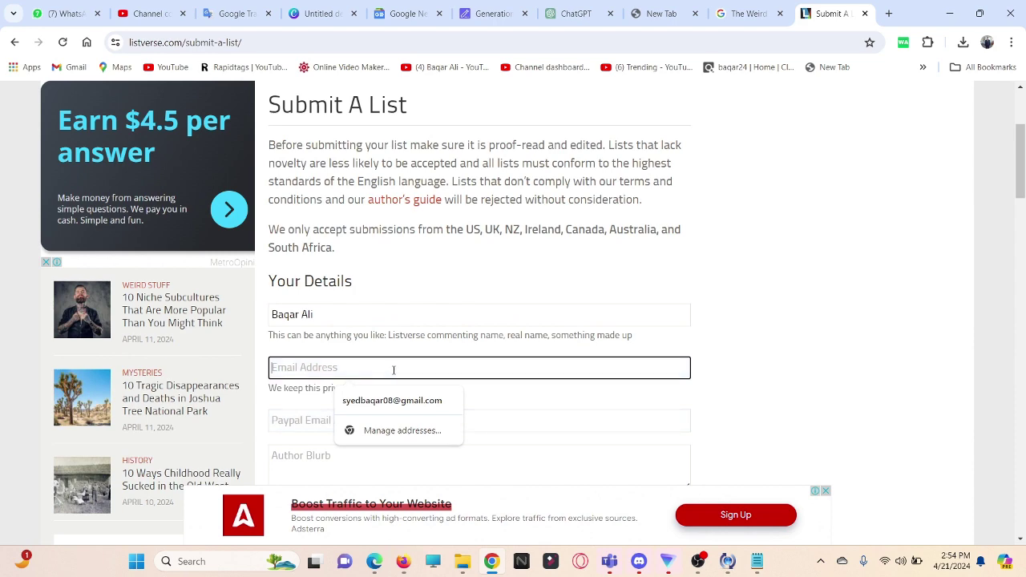
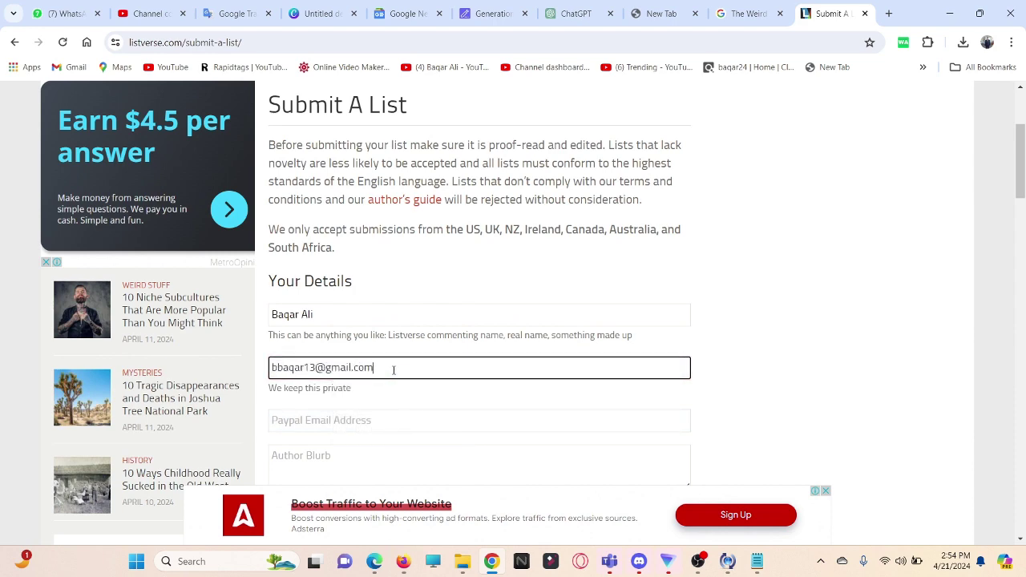
Step: Partly enter the PayPal e-mail, visit the blurb, title and introduction fields, then switch to ChatGPT
scroll(503, 397, down, 3)
click(325, 219)
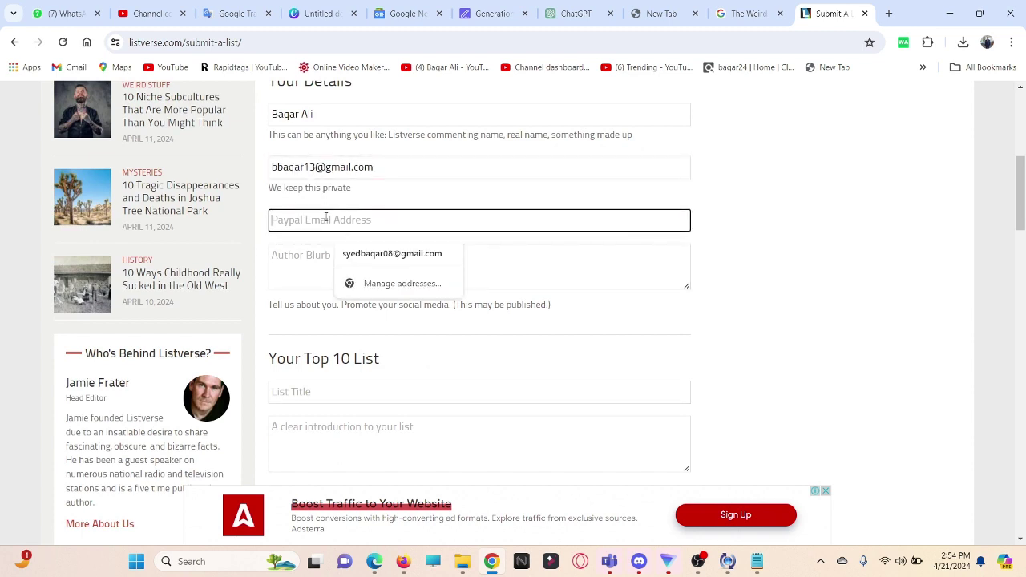
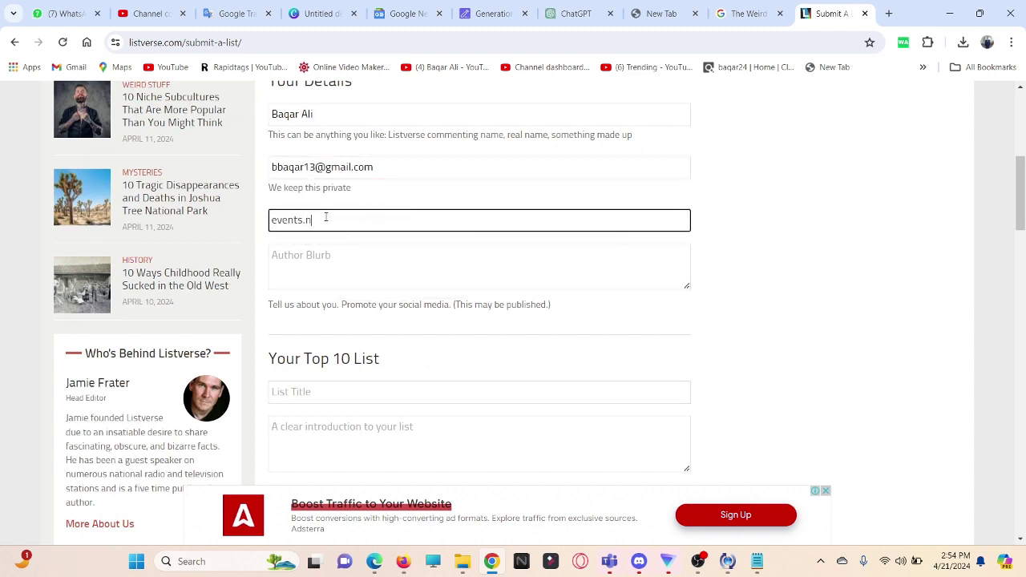
click(392, 281)
scroll(388, 289, up, 1)
click(286, 291)
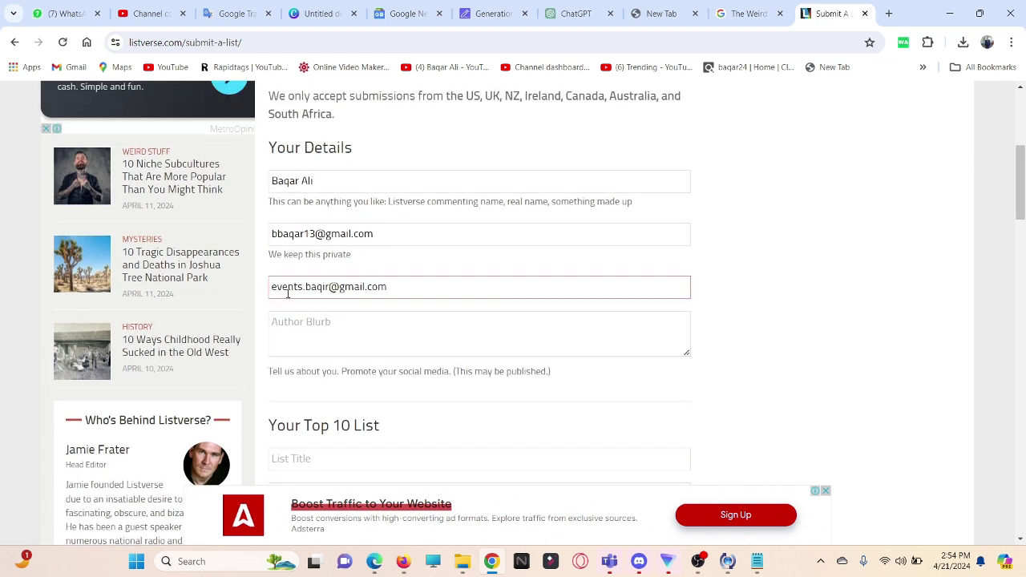
click(583, 305)
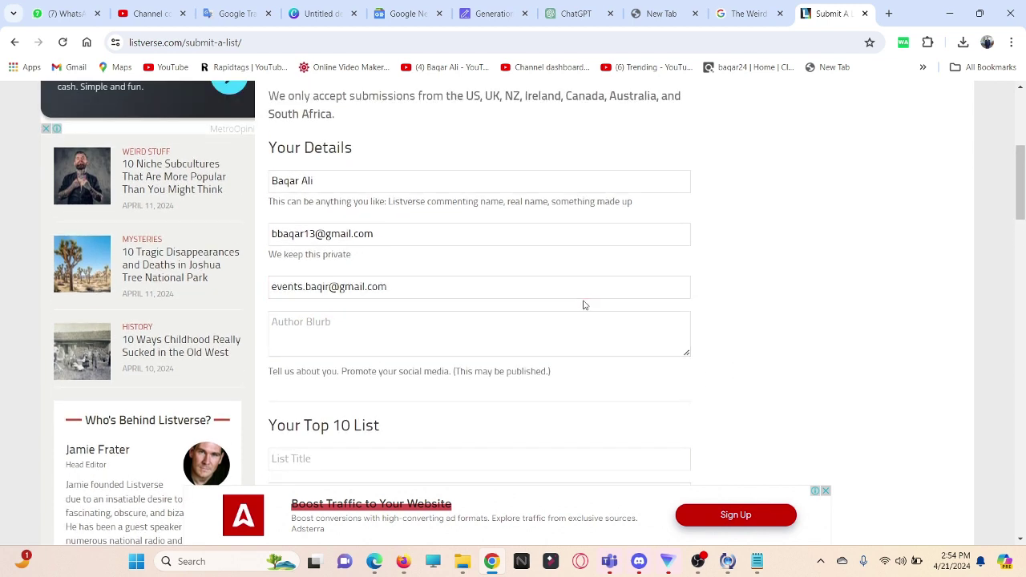
click(379, 326)
scroll(548, 310, down, 3)
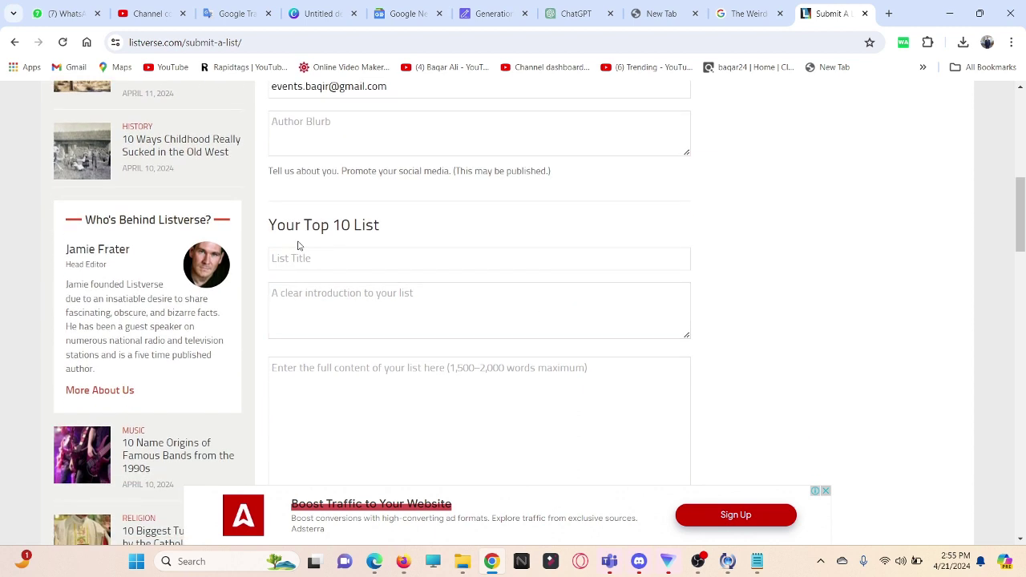
click(408, 256)
scroll(394, 261, down, 1)
click(361, 241)
click(339, 192)
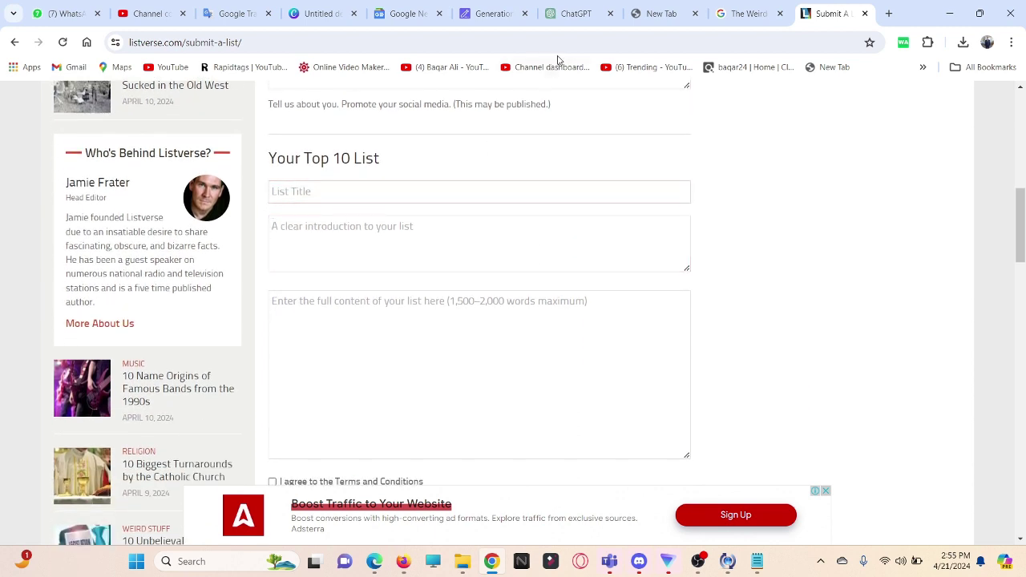
click(576, 16)
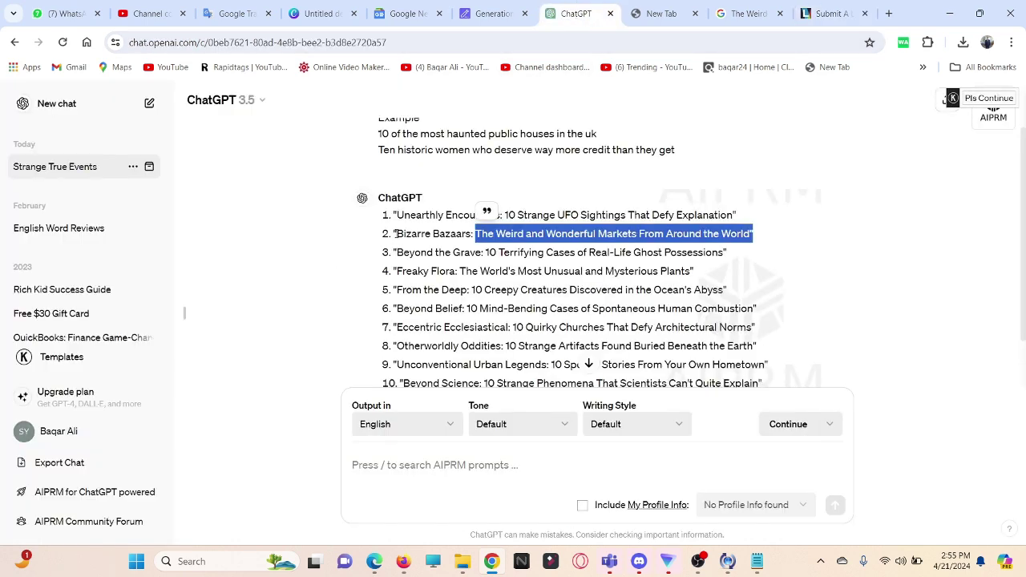
Step: Copy idea 2's title 'The Weird and Wonderful Markets From Around the World' and return to Listverse
click(507, 233)
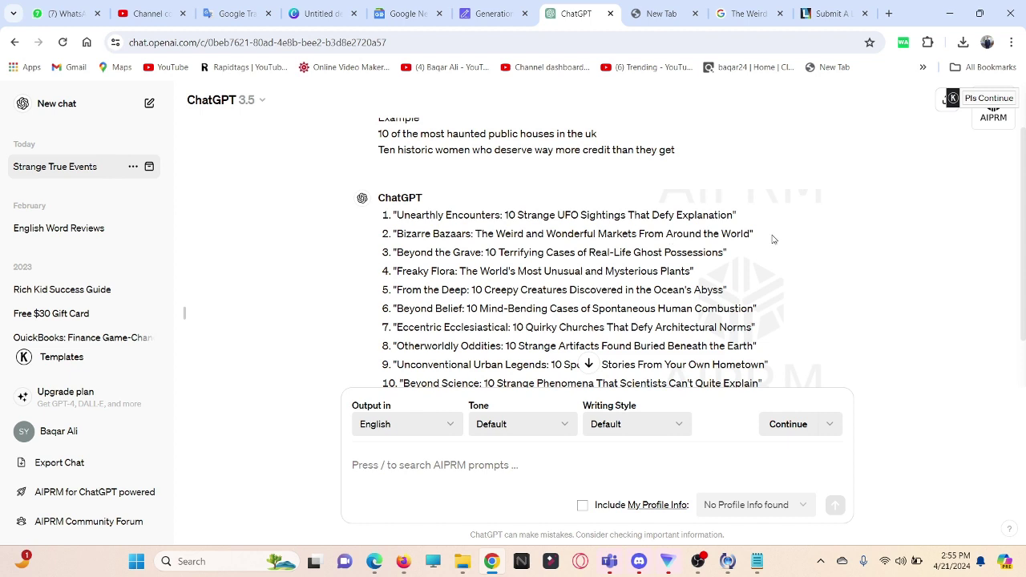
drag(756, 238, 477, 235)
right_click(506, 245)
click(529, 254)
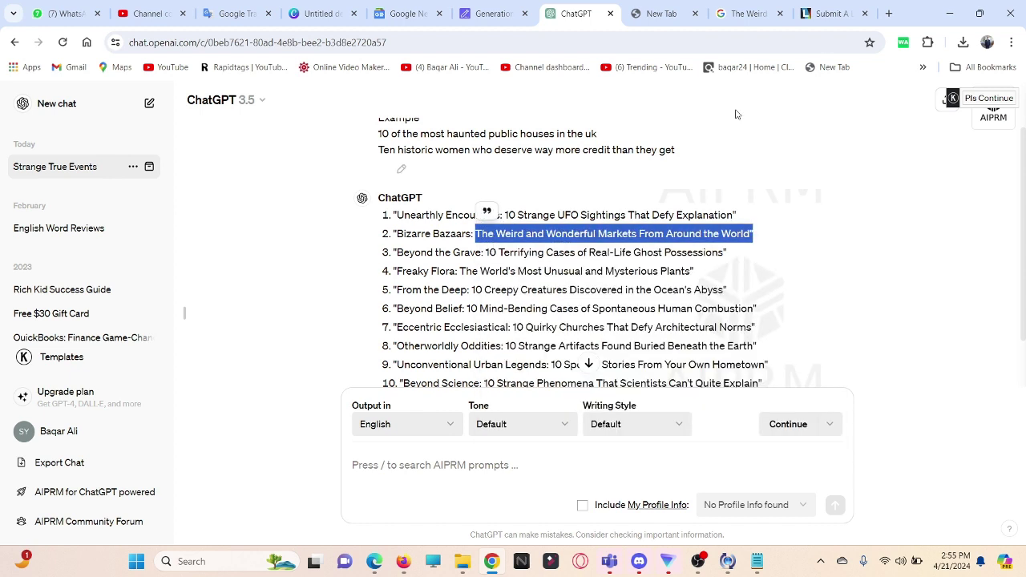
click(829, 13)
Step: Paste 'The Weird and Wonderful Markets From Around the World' as the list title, then return to SEOWriting.ai
click(328, 191)
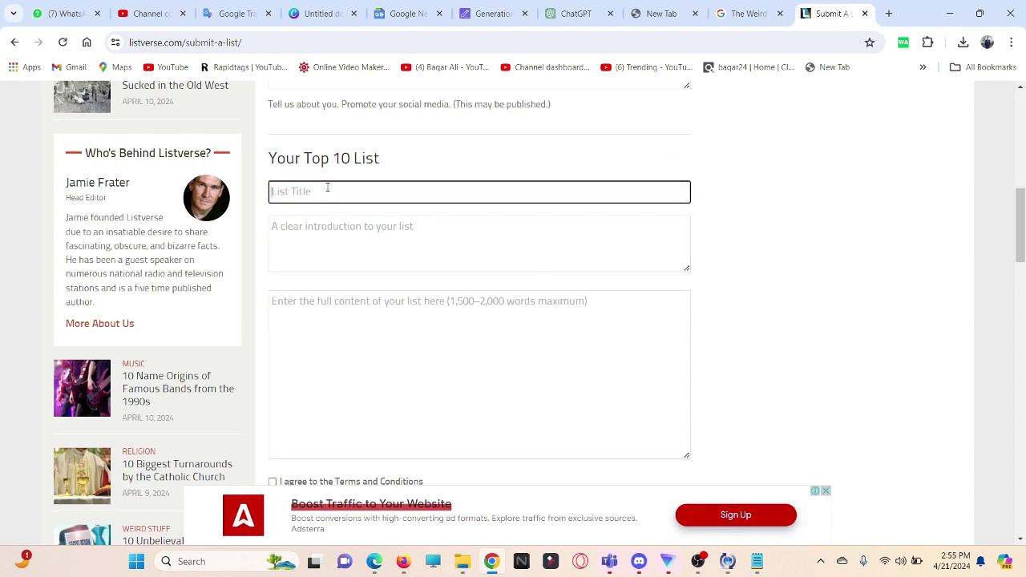
key(ctrl+v)
click(721, 243)
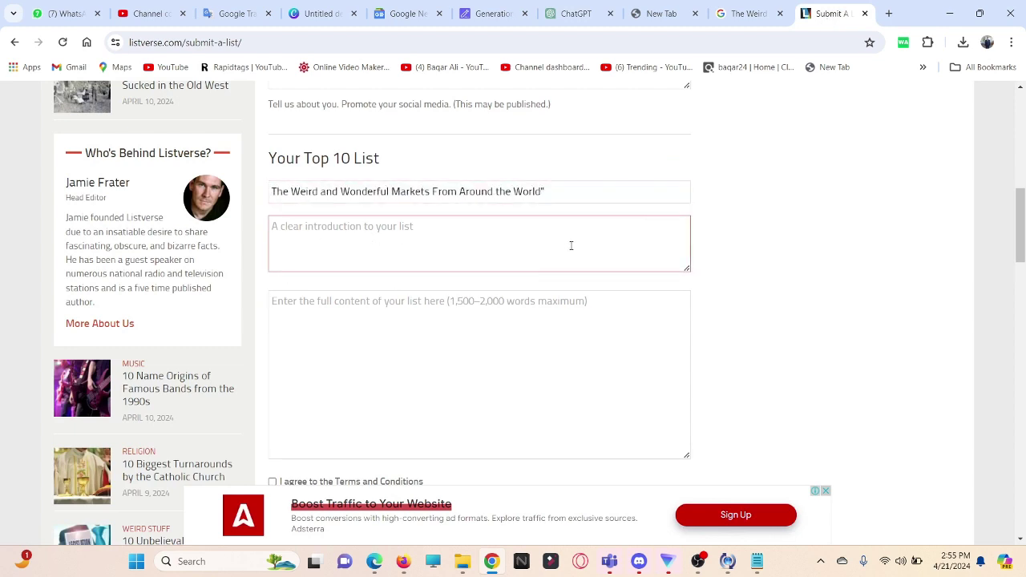
click(477, 14)
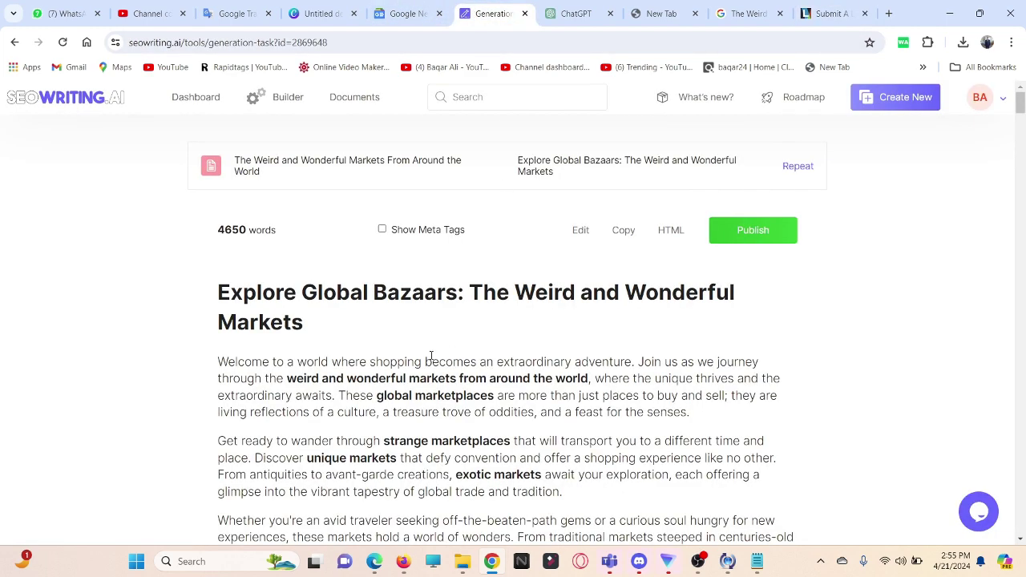
Step: Select and copy the SEOWriting.ai article's first two introductory paragraphs
scroll(430, 356, down, 2)
scroll(279, 247, down, 2)
scroll(279, 247, up, 2)
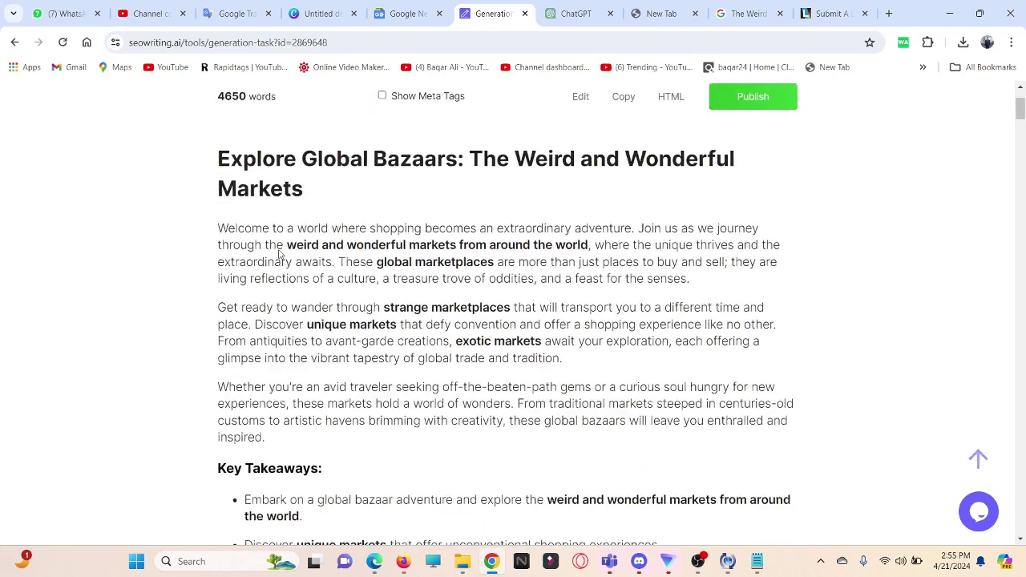
drag(219, 227, 671, 364)
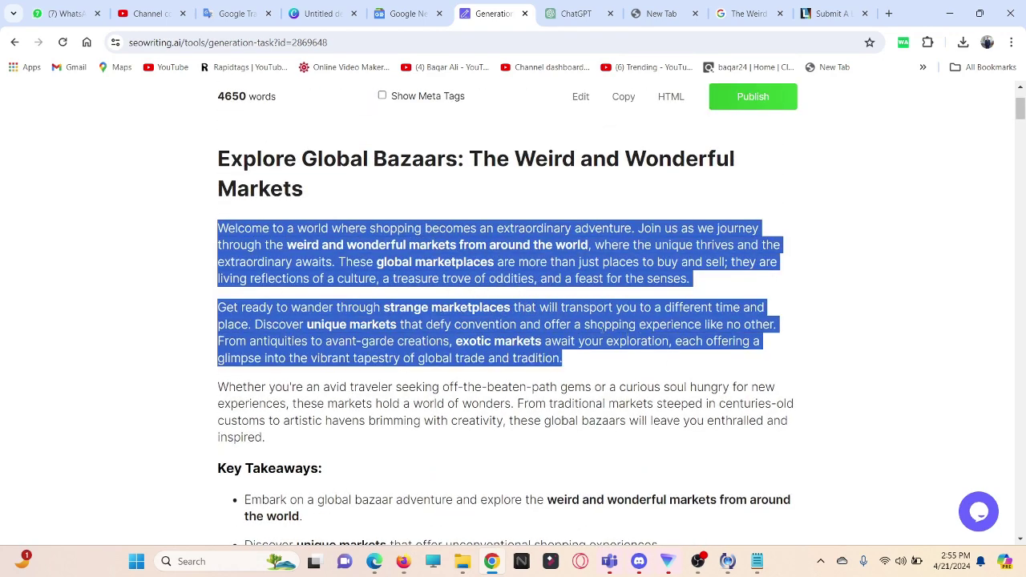
right_click(604, 331)
click(682, 143)
Step: Paste the two opening paragraphs into the Listverse list introduction box
click(830, 13)
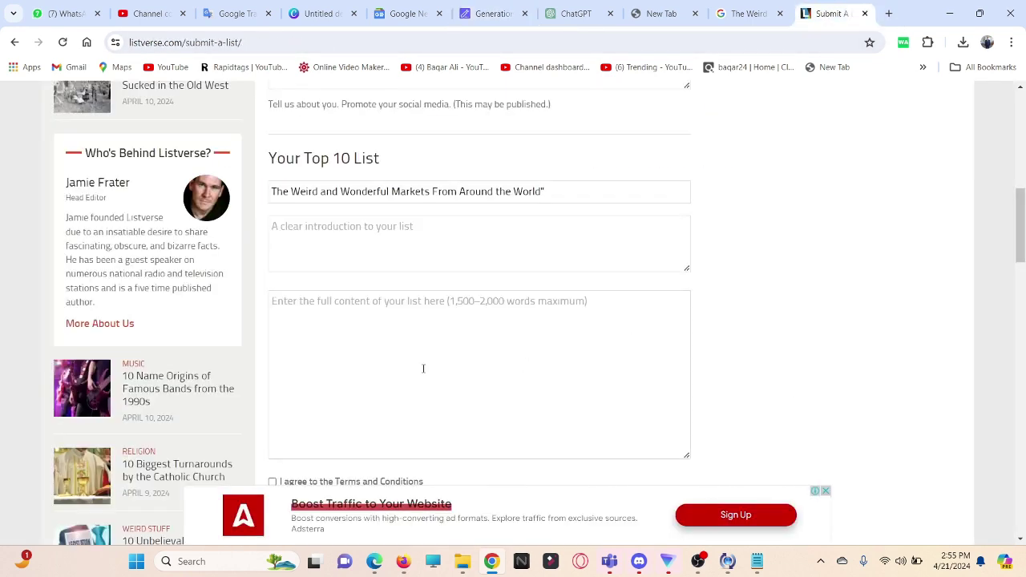
click(346, 234)
key(ctrl+v)
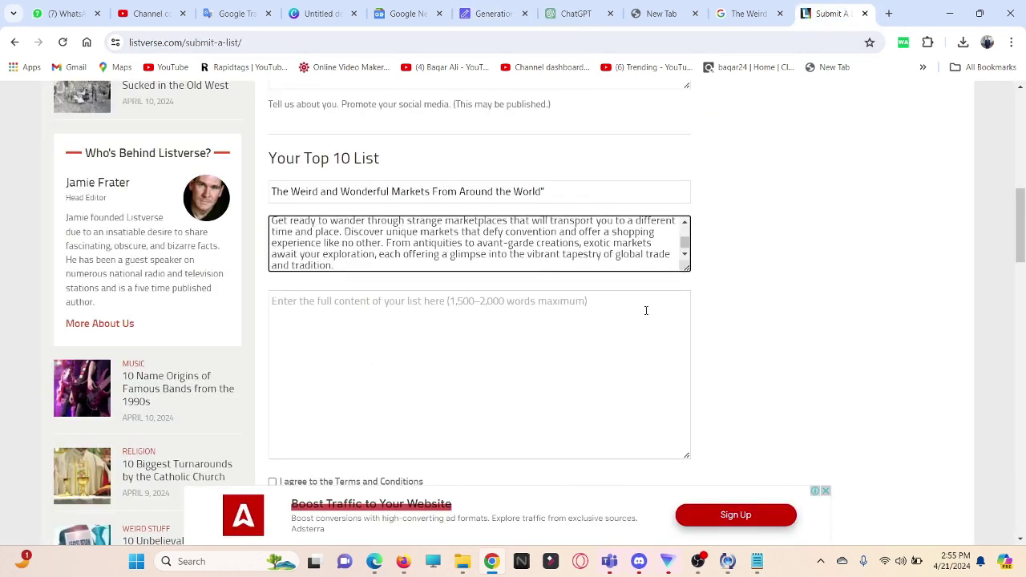
scroll(646, 310, up, 1)
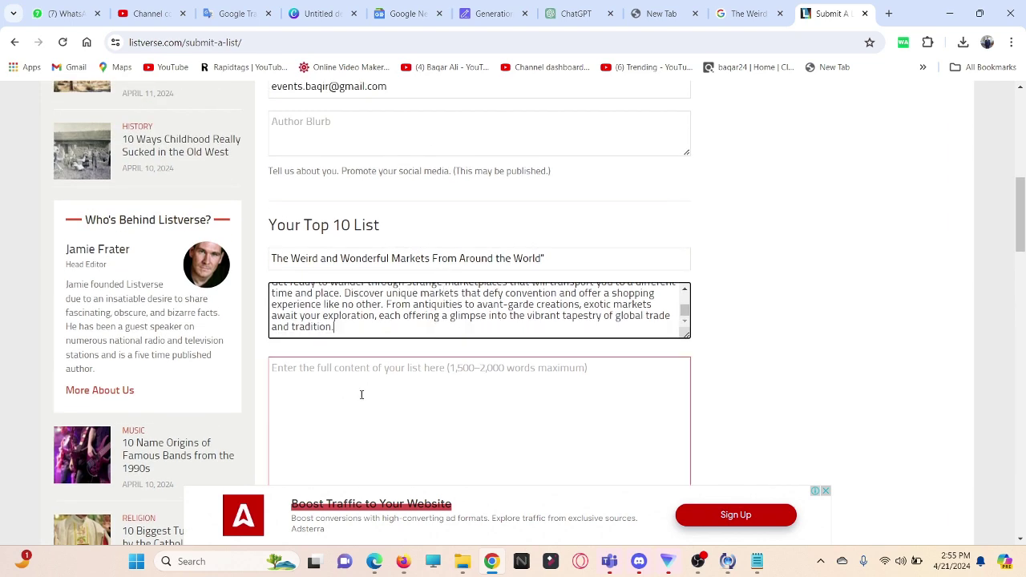
scroll(362, 394, down, 2)
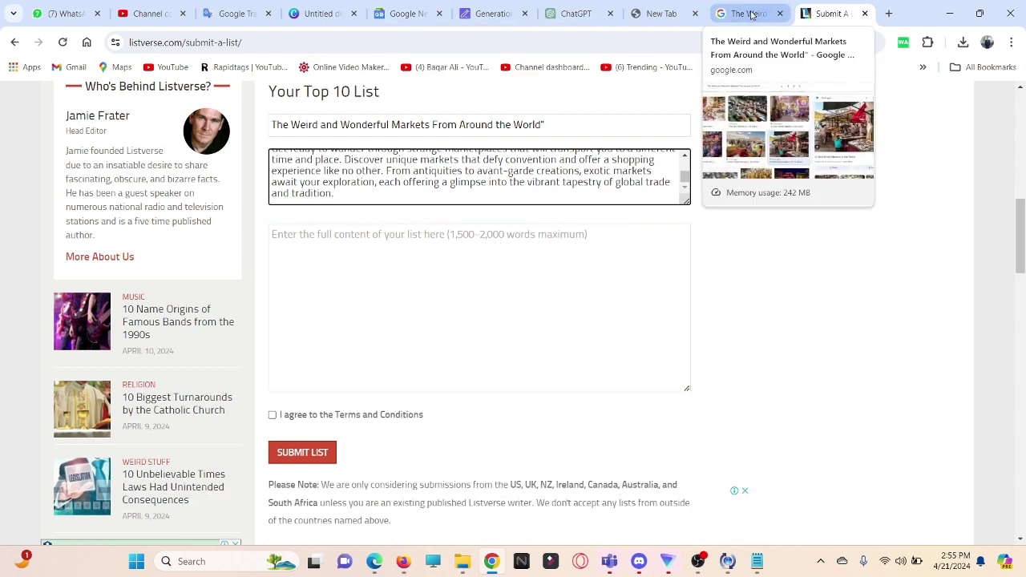
Step: Copy the whole article with SEOWriting.ai's Copy button and try pasting it into Listverse's content box
click(490, 14)
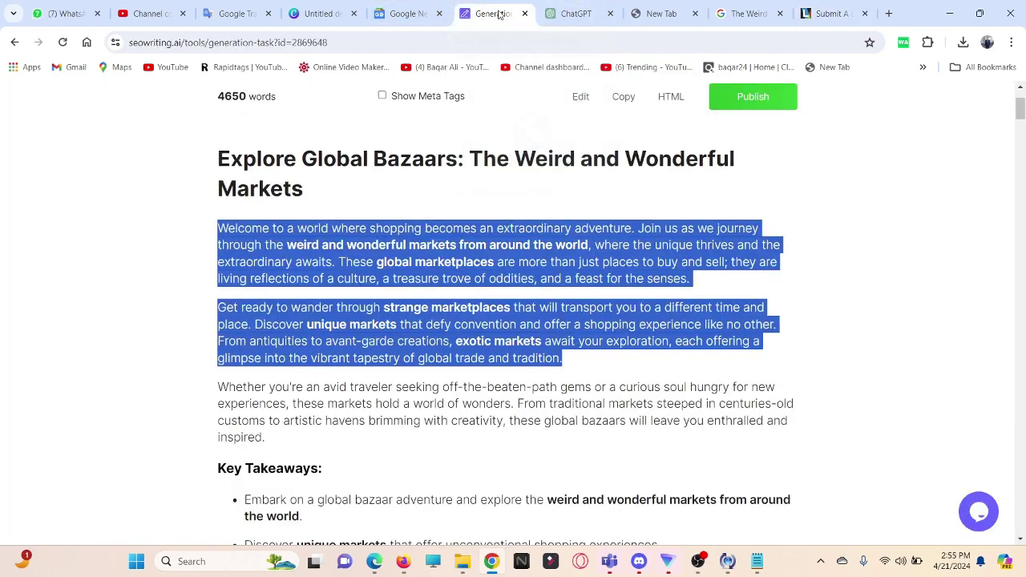
scroll(614, 314, down, 10)
scroll(616, 315, up, 10)
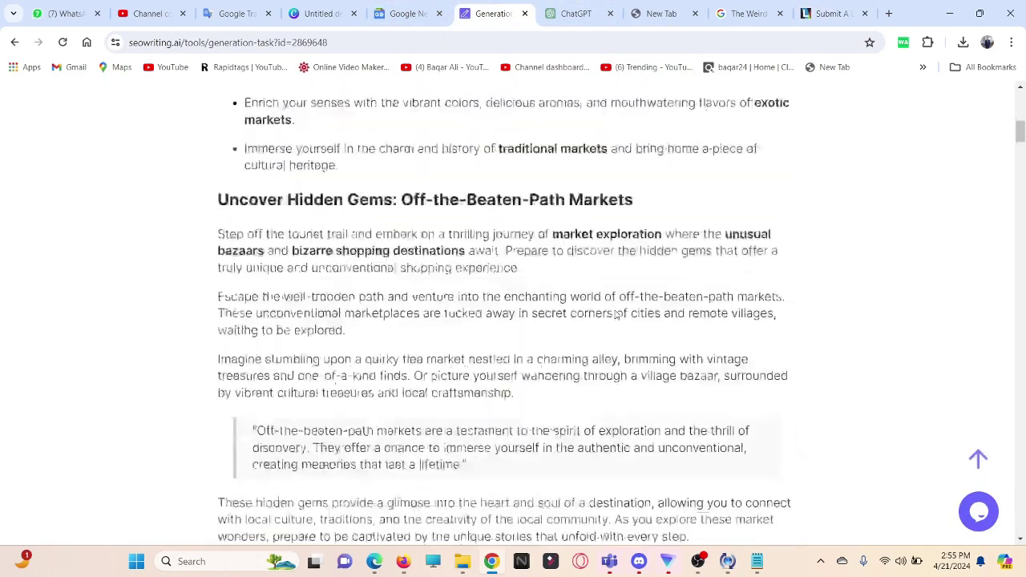
click(623, 231)
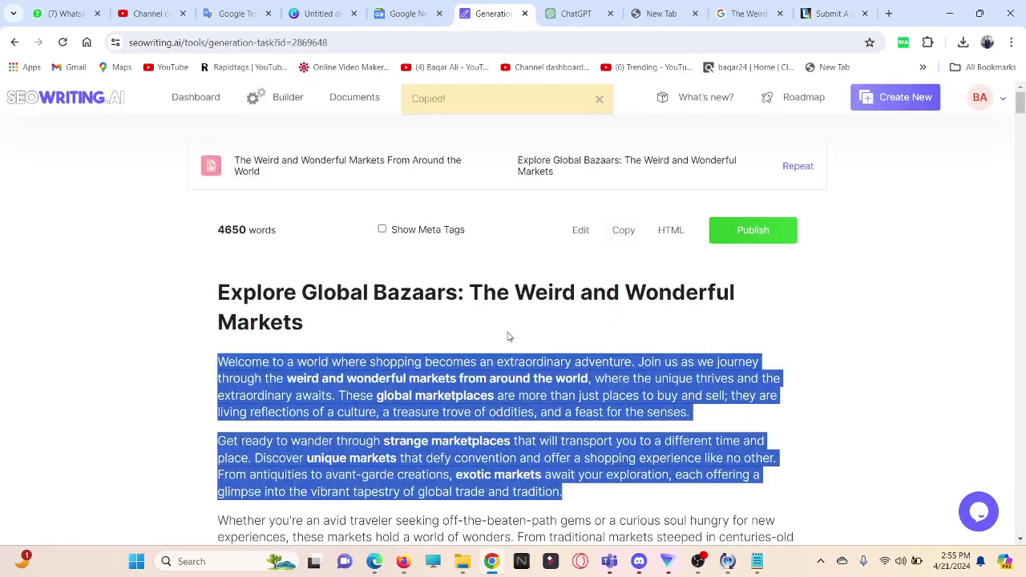
scroll(509, 337, down, 15)
scroll(508, 337, down, 10)
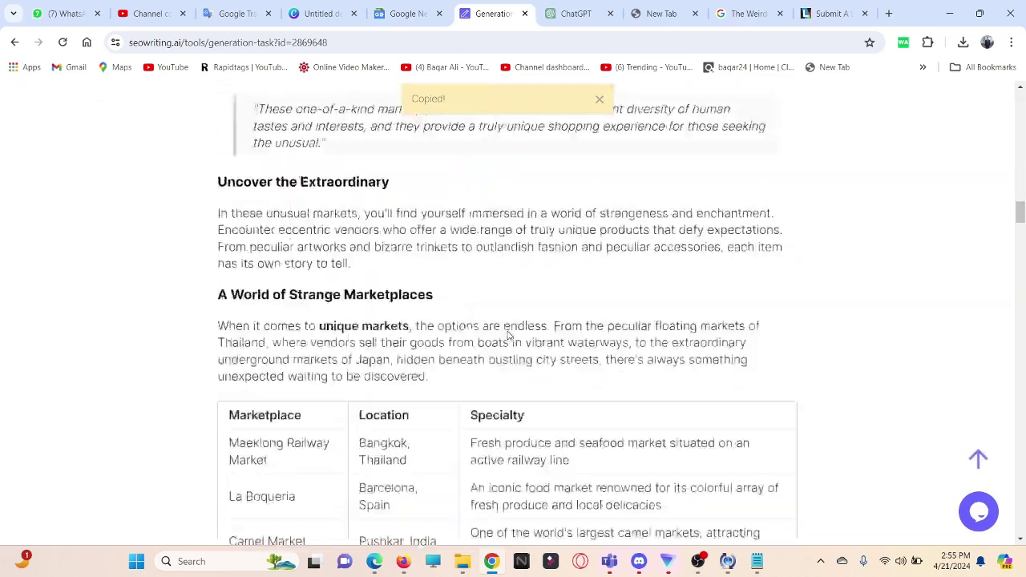
scroll(508, 337, up, 5)
click(818, 14)
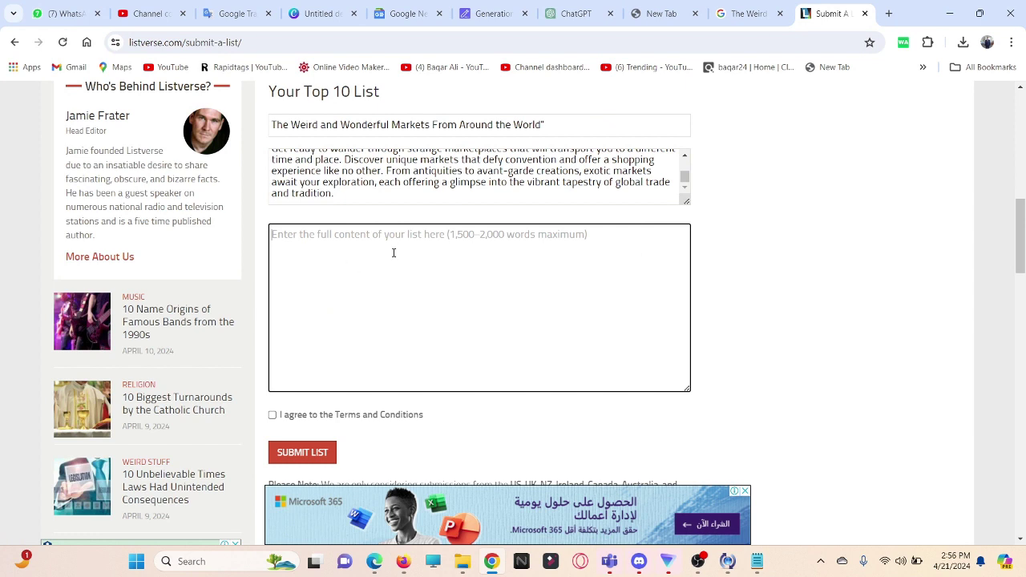
right_click(312, 251)
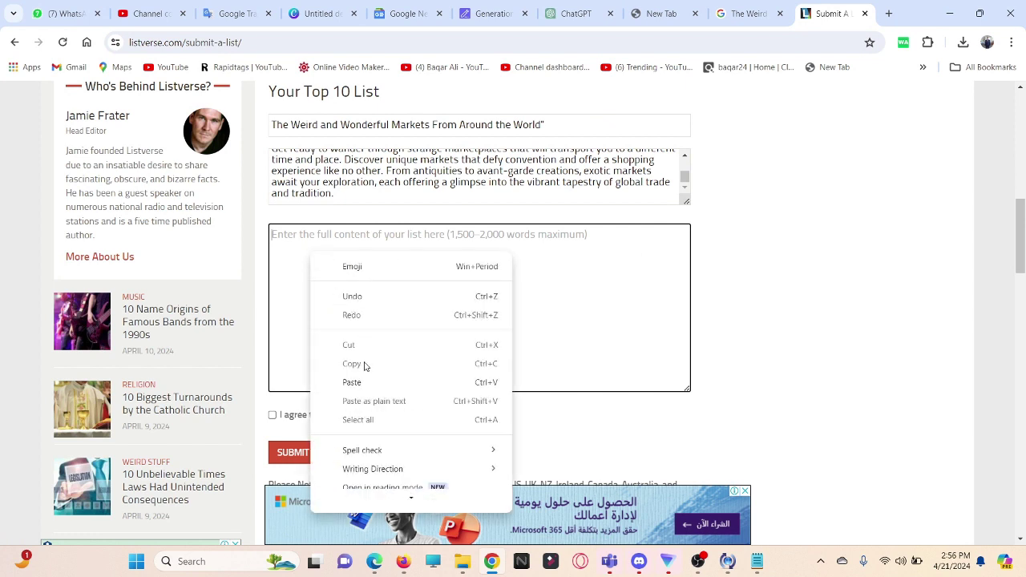
click(380, 382)
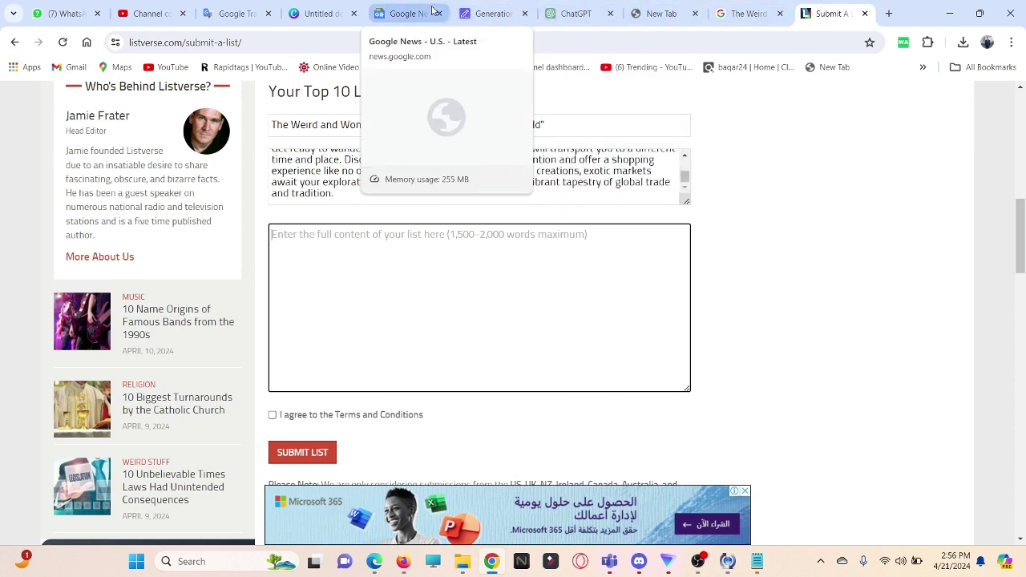
Step: Select the article from its title through the A World of Strange Marketplaces section and copy it
click(489, 13)
scroll(393, 233, up, 3)
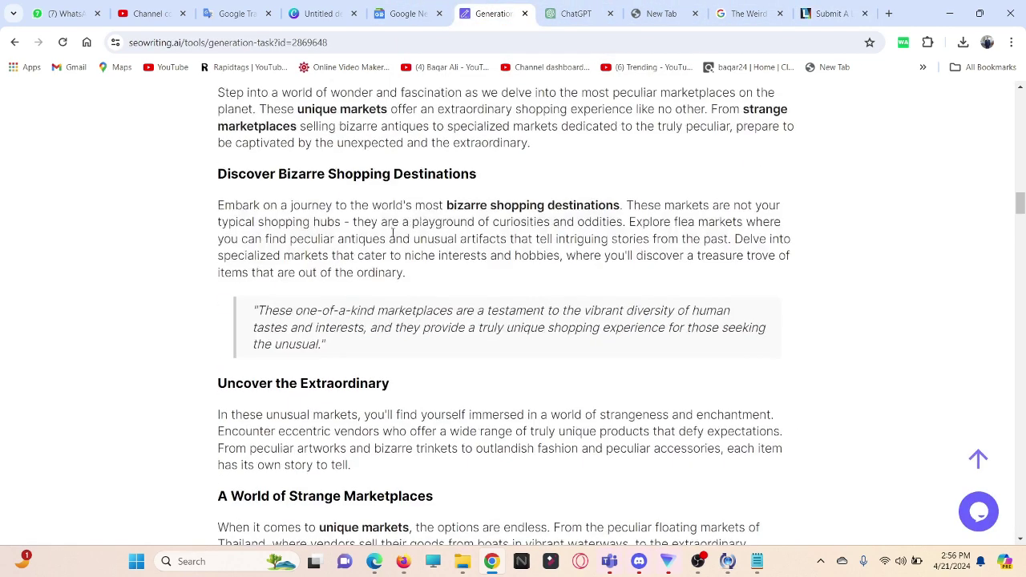
scroll(392, 233, up, 20)
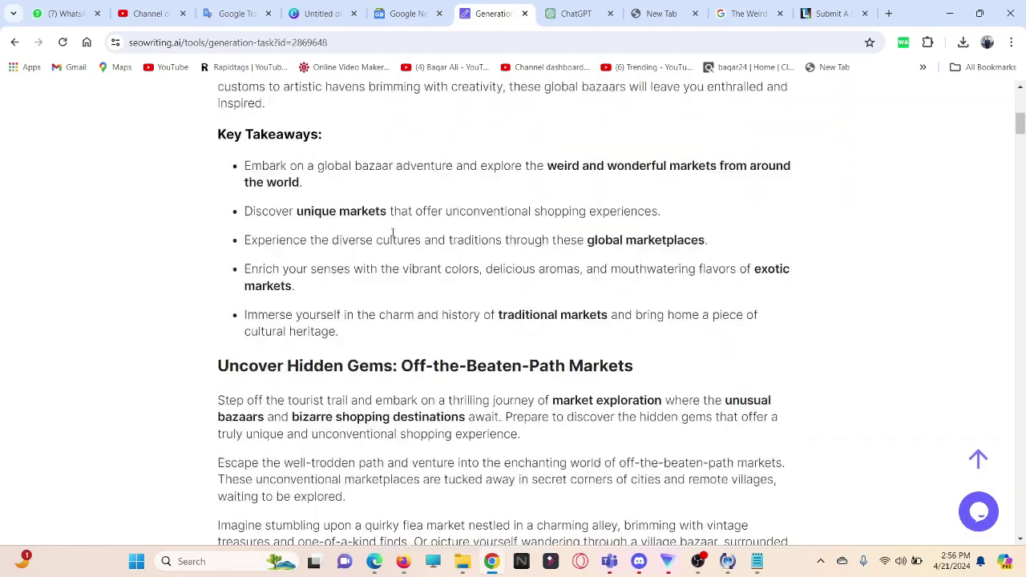
scroll(393, 232, up, 7)
click(874, 272)
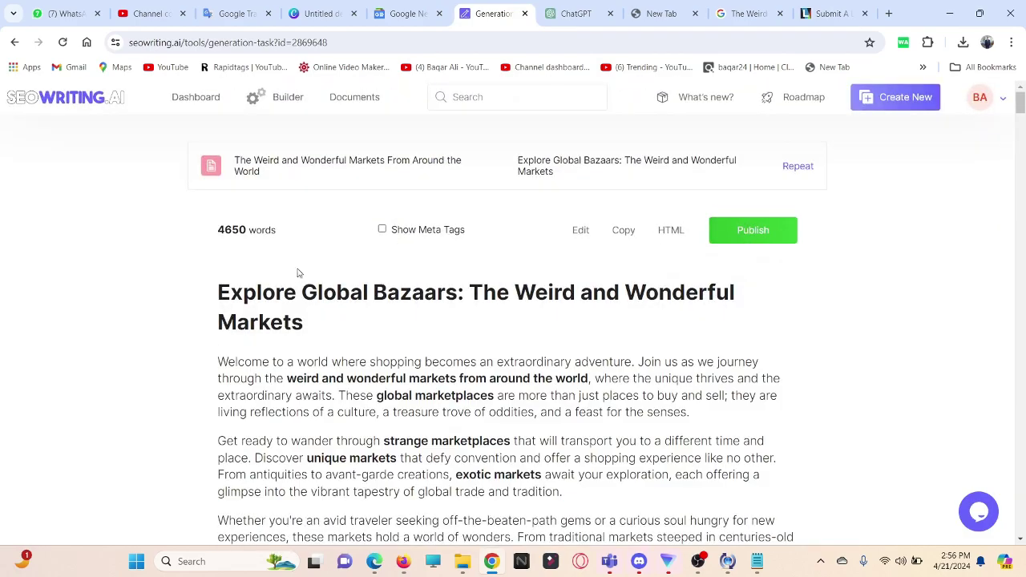
scroll(297, 273, down, 2)
drag(222, 152, 337, 206)
click(340, 198)
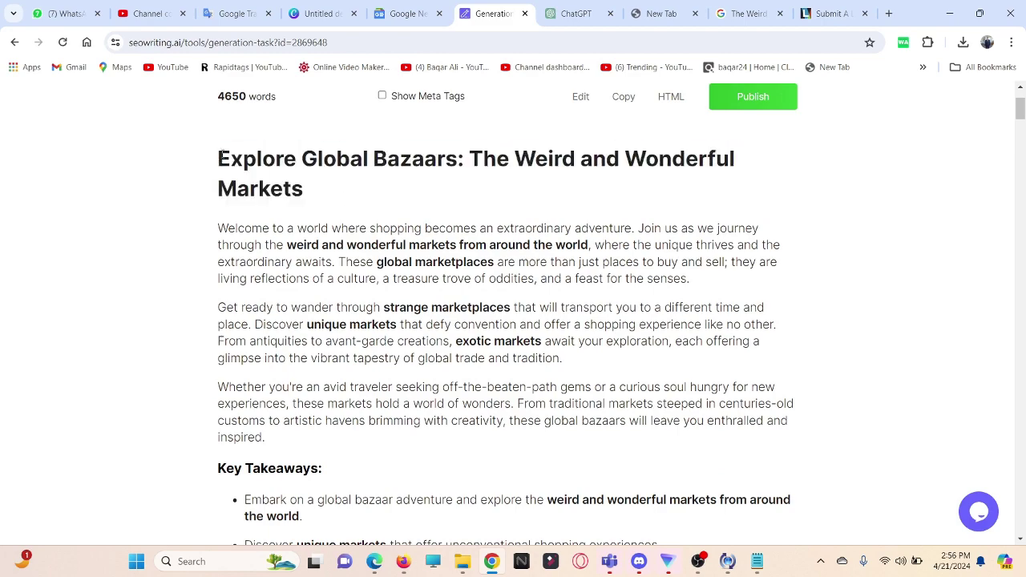
drag(222, 158, 756, 445)
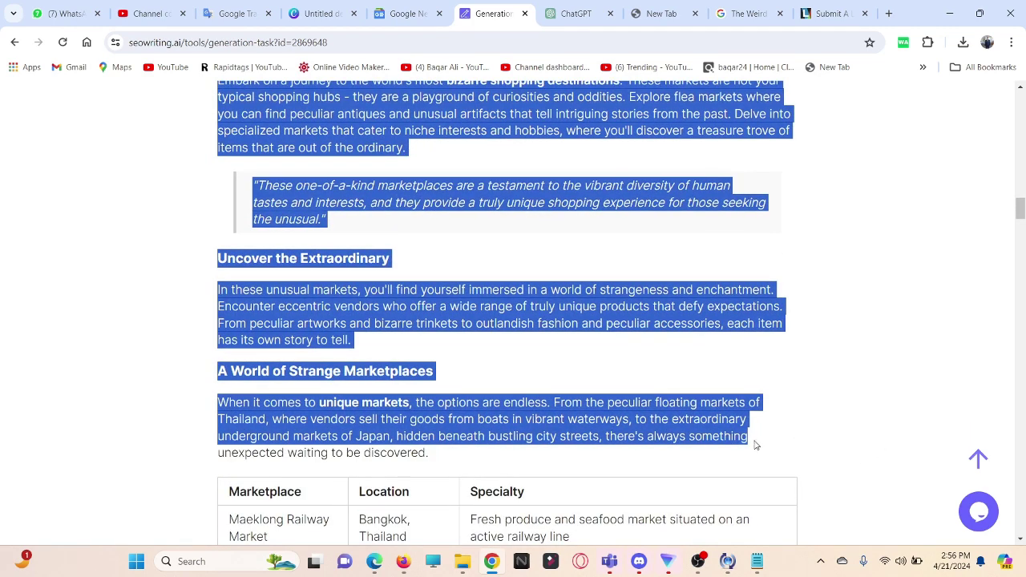
right_click(560, 405)
click(620, 218)
Step: Paste the copied article text into the Listverse list content box
click(826, 12)
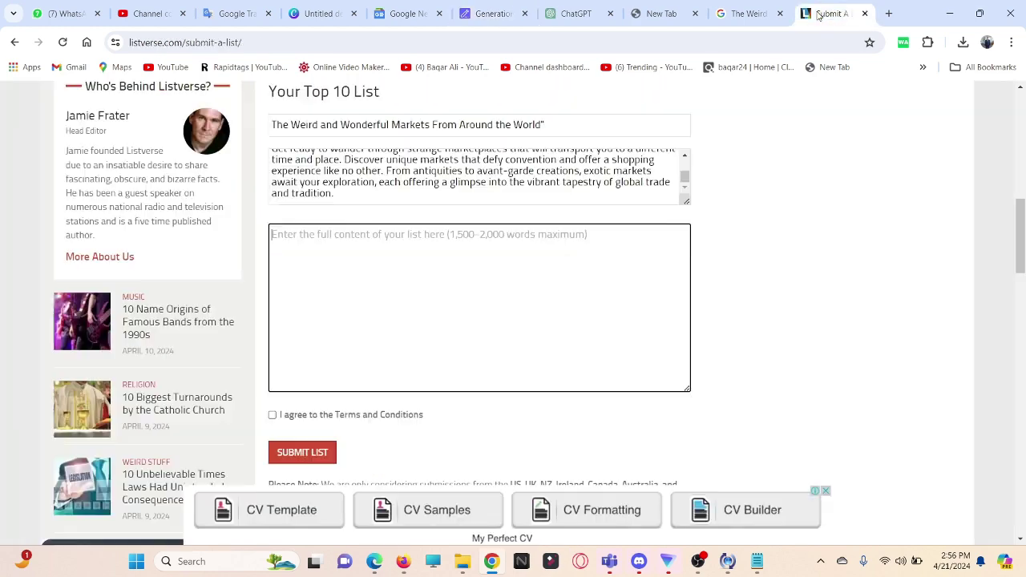
key(ctrl+v)
scroll(478, 307, up, 15)
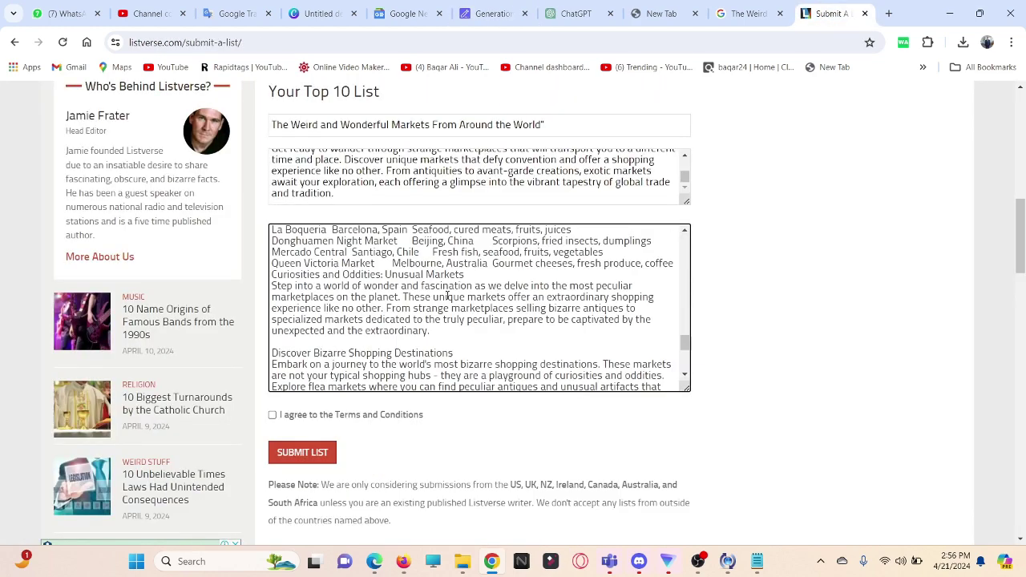
scroll(450, 294, up, 2)
scroll(451, 295, down, 15)
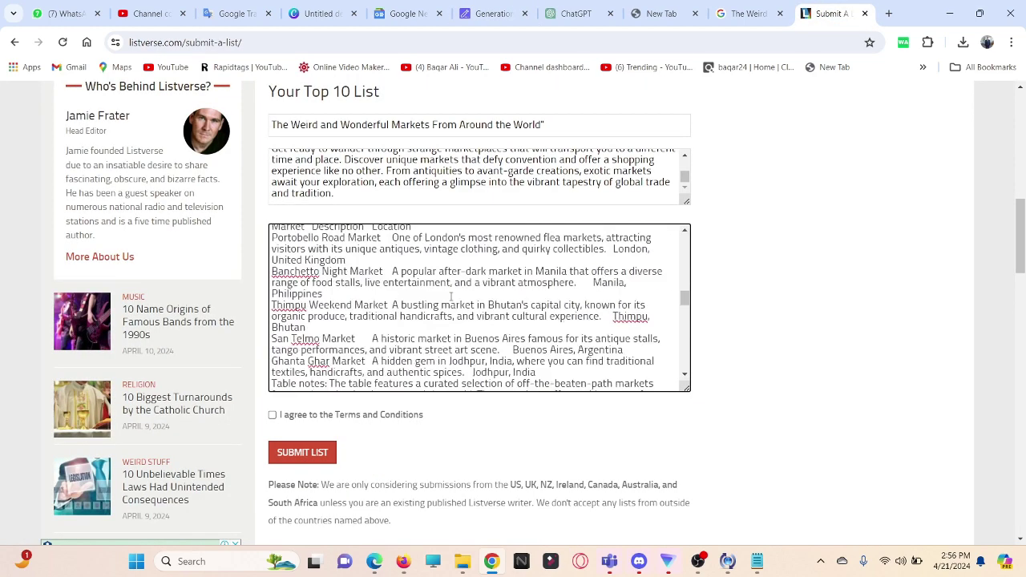
scroll(452, 296, down, 4)
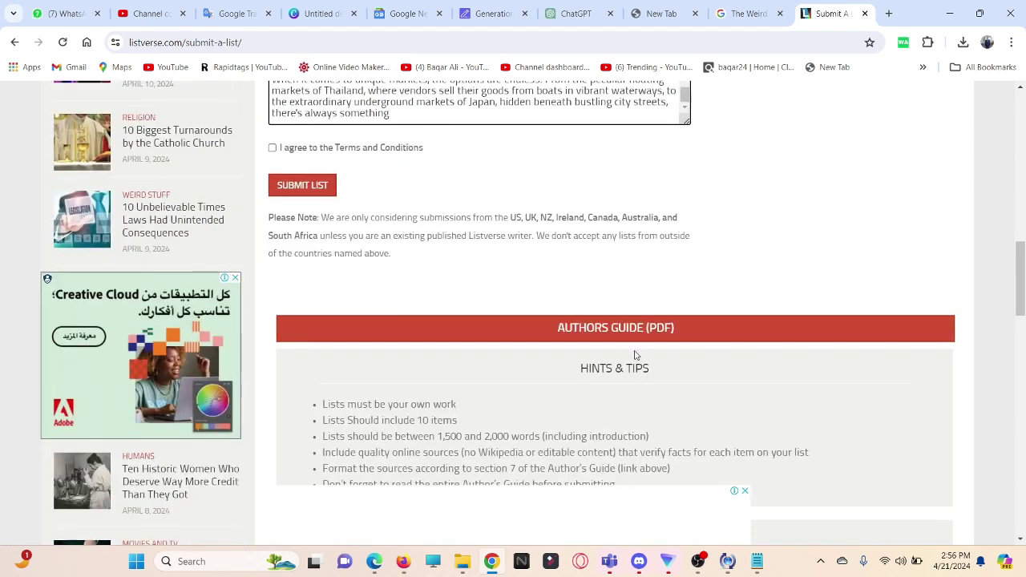
scroll(299, 300, up, 2)
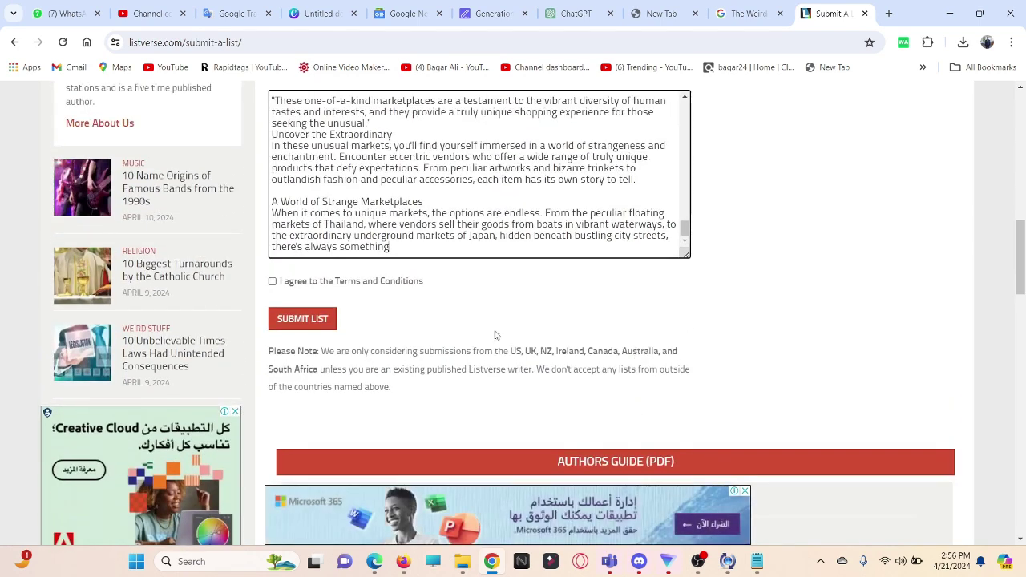
Step: Tick 'I agree to the Terms and Conditions' and return to the SEOWriting.ai market article
click(271, 282)
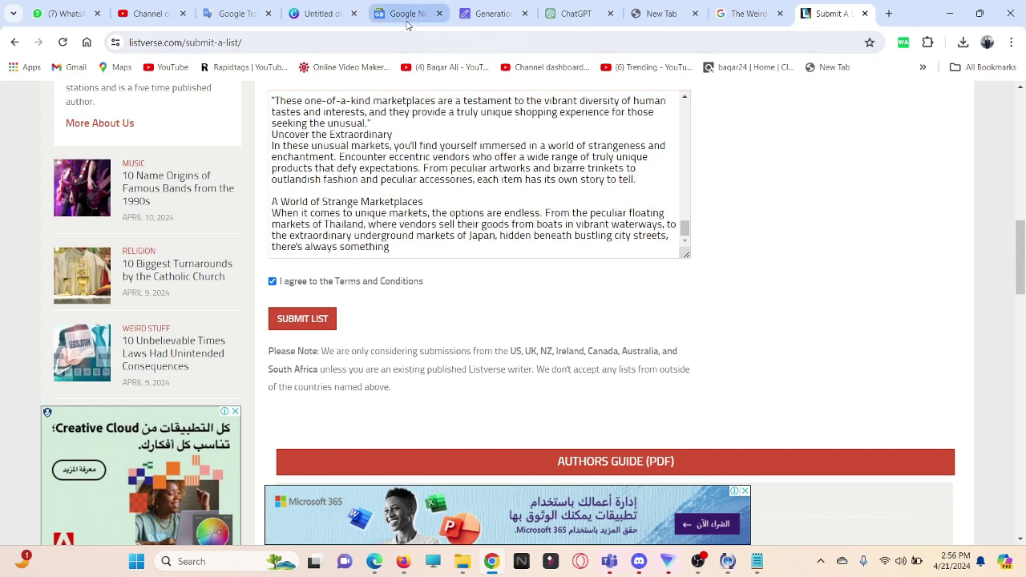
click(492, 13)
scroll(429, 316, down, 2)
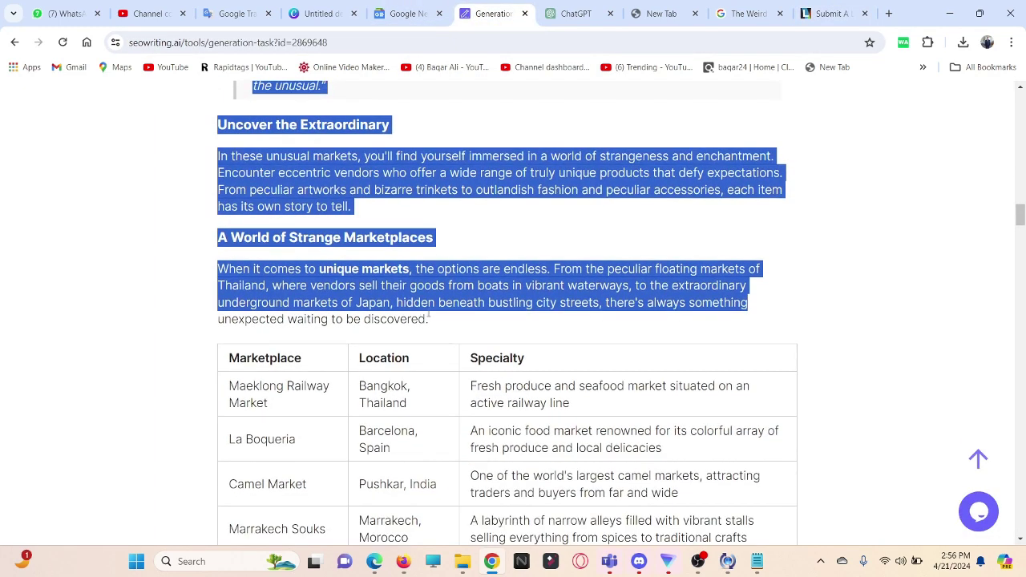
Step: Copy the text from 'unexpected waiting to be discovered' through Indigenous Markets, then place the cursor after Listverse's list text
click(484, 327)
drag(219, 319, 857, 313)
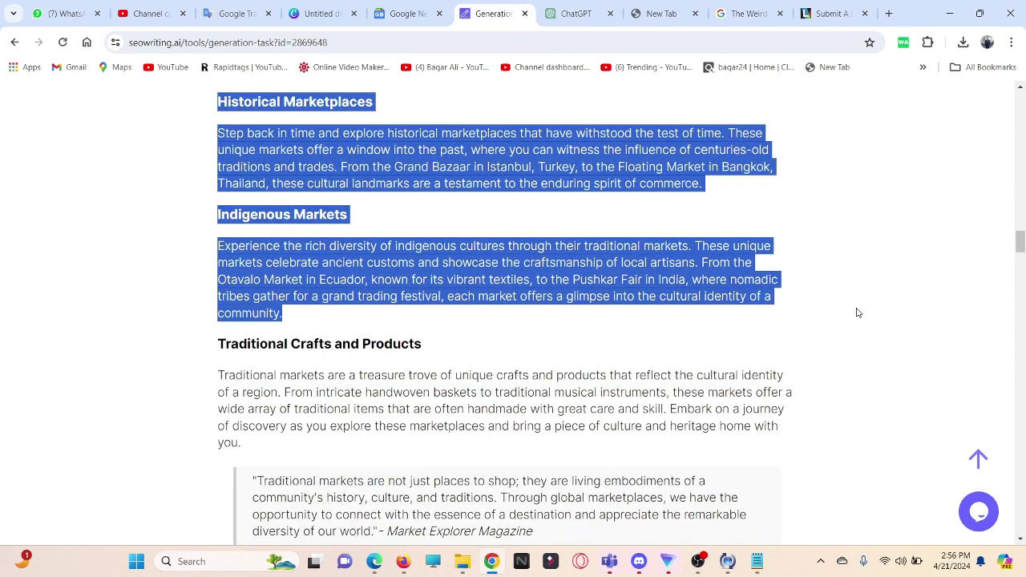
right_click(653, 278)
click(598, 277)
click(830, 14)
click(424, 247)
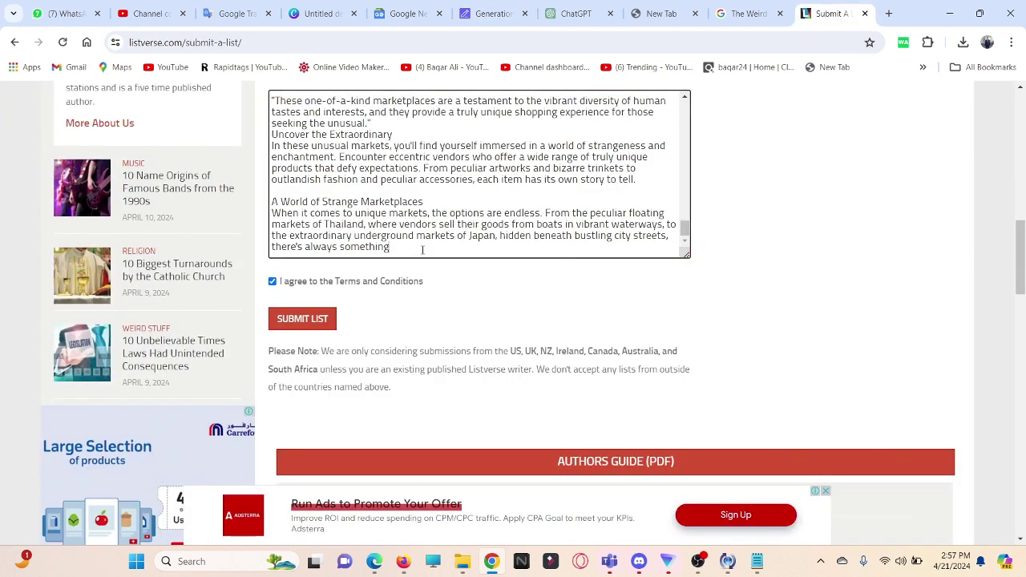
Step: Paste the market sections into the Listverse list, submit it, and return to Google's image results
key(ctrl+v)
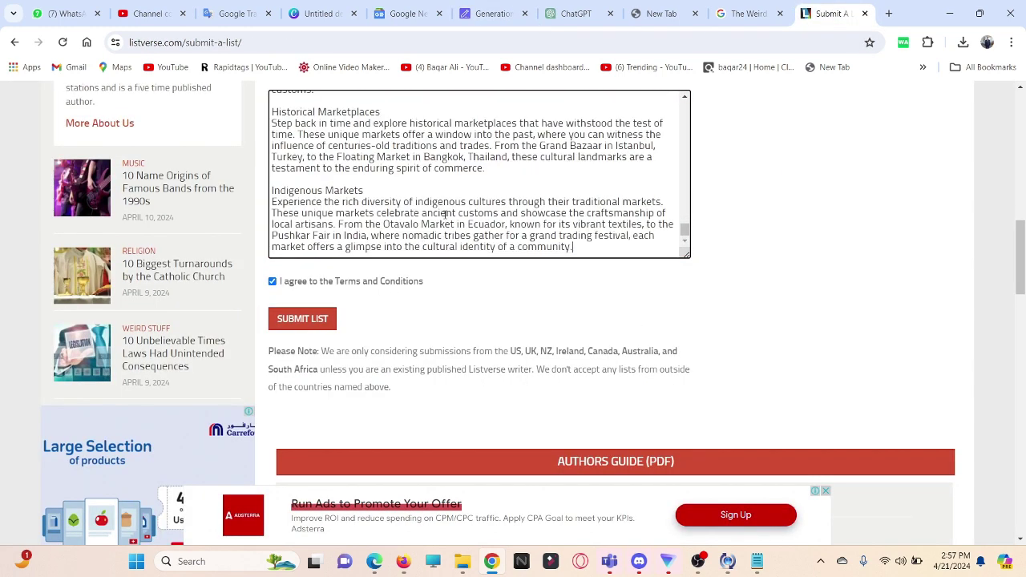
scroll(445, 214, up, 5)
scroll(644, 279, up, 4)
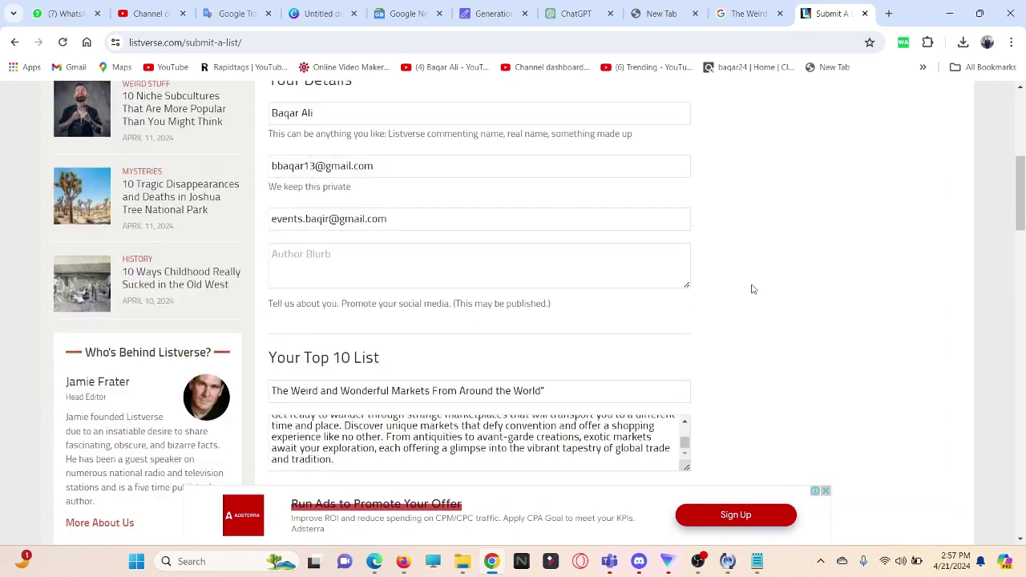
scroll(751, 286, down, 2)
scroll(727, 302, down, 2)
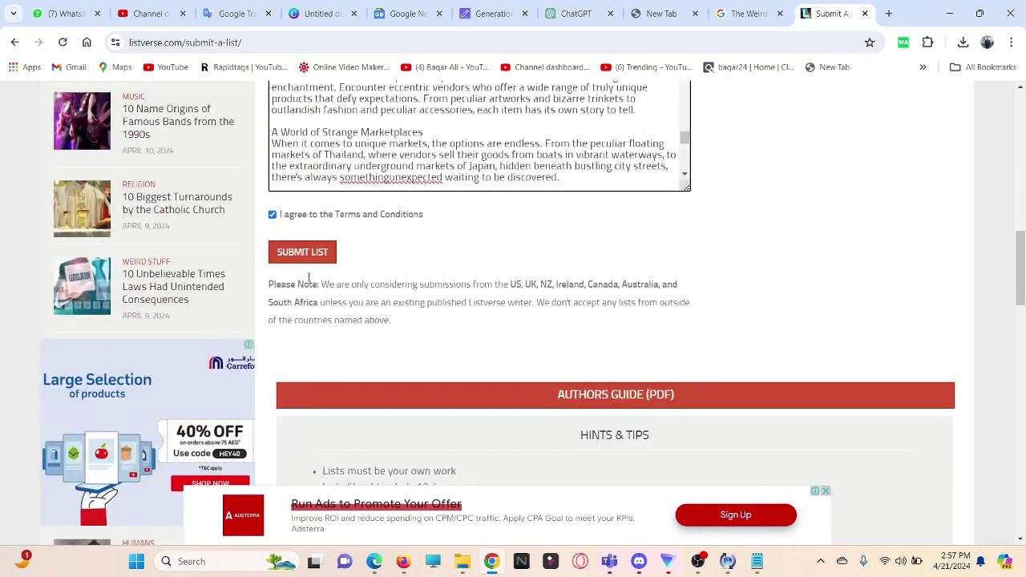
scroll(516, 259, down, 2)
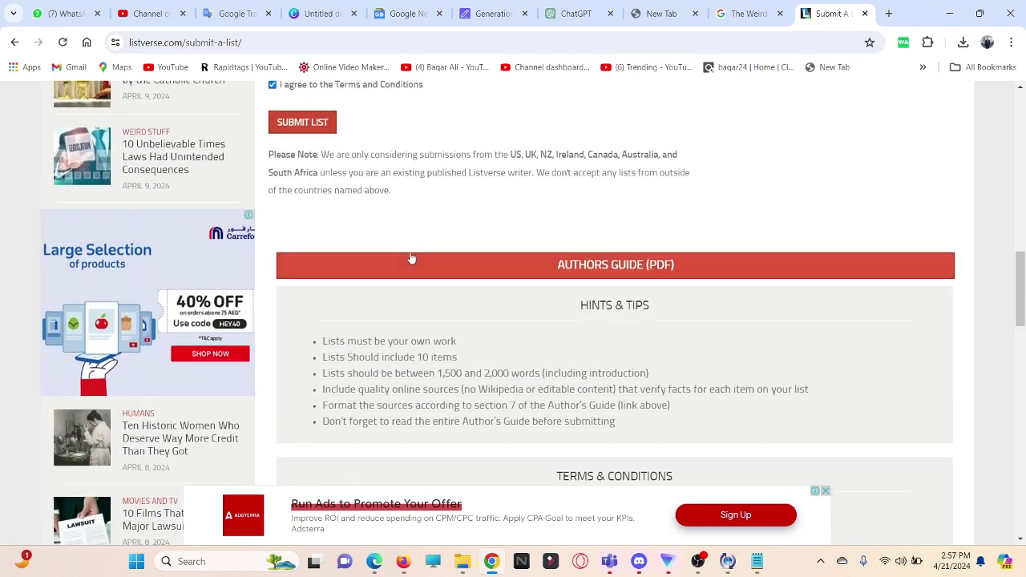
scroll(361, 228, up, 1)
click(303, 191)
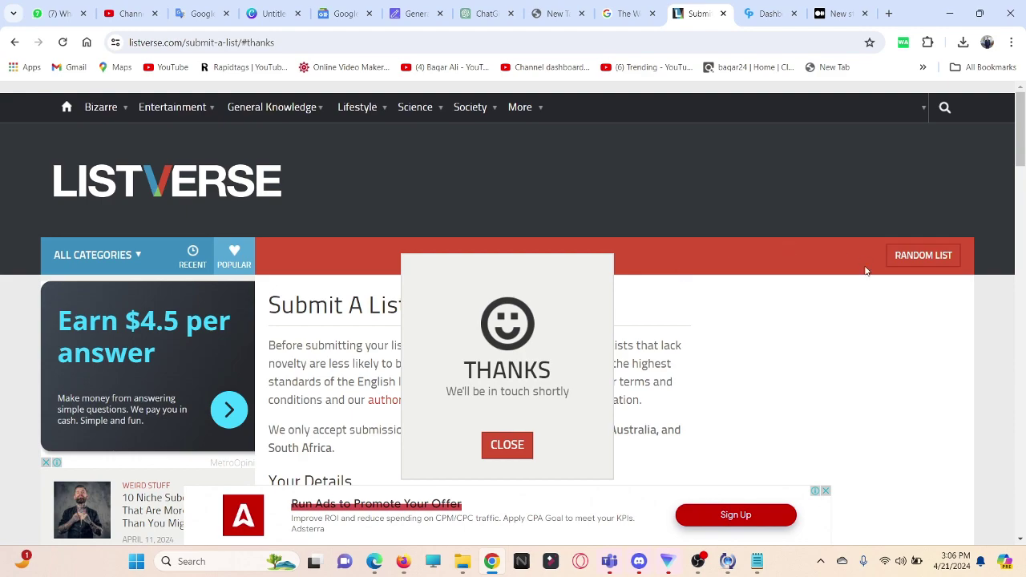
click(627, 13)
Step: Switch Google to All results for the market title and scroll to the Intrepid Travel result
scroll(264, 193, up, 5)
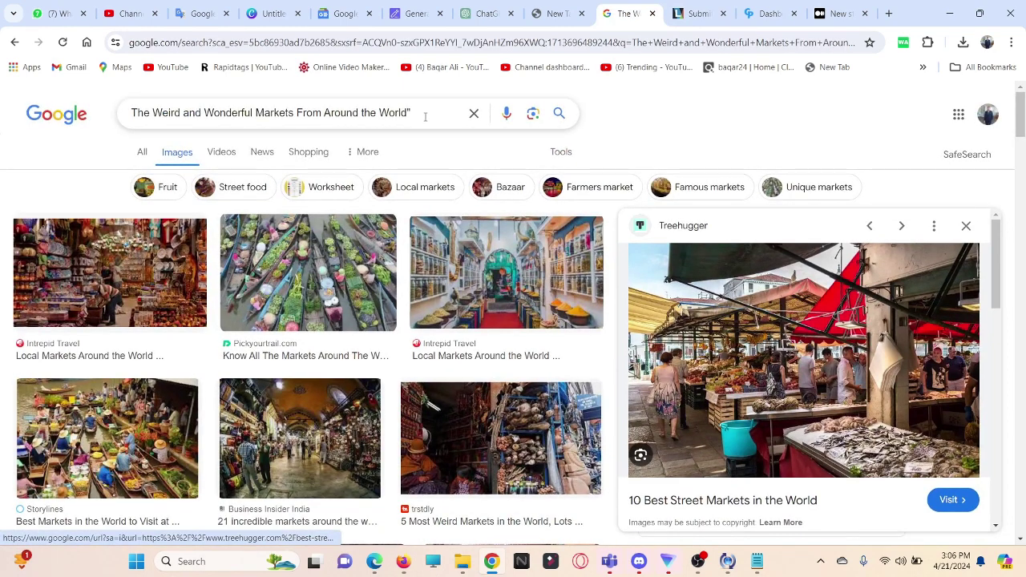
click(140, 154)
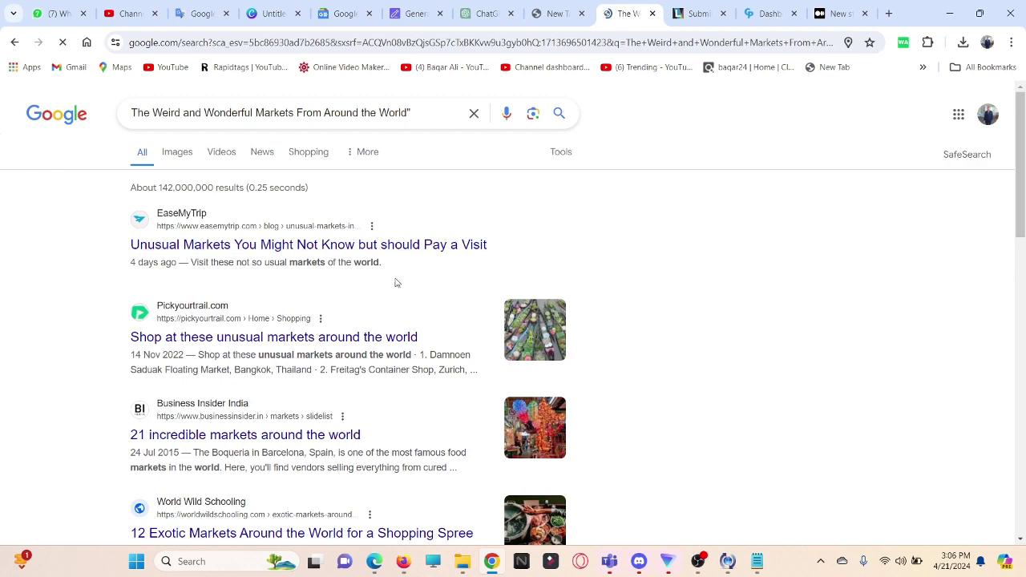
scroll(282, 313, down, 3)
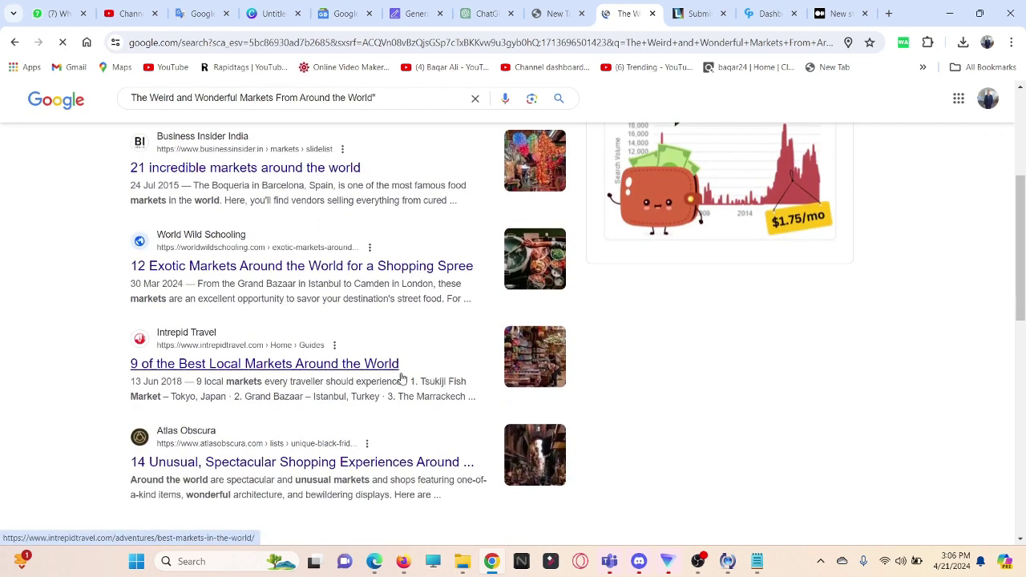
scroll(232, 361, down, 2)
Step: Open Intrepid Travel's '9 local markets every traveller should experience' article and skim through it
scroll(265, 355, up, 1)
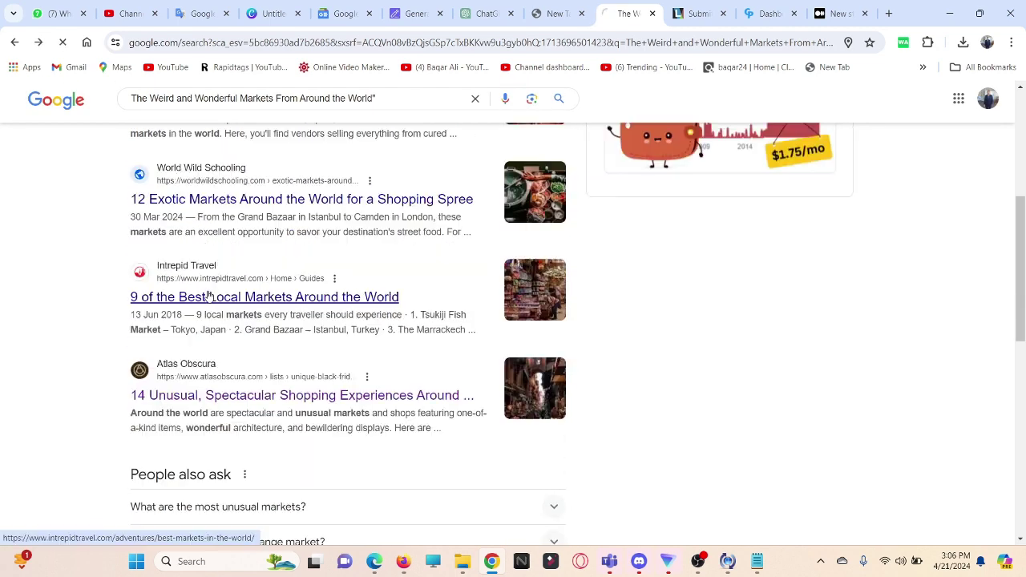
click(207, 297)
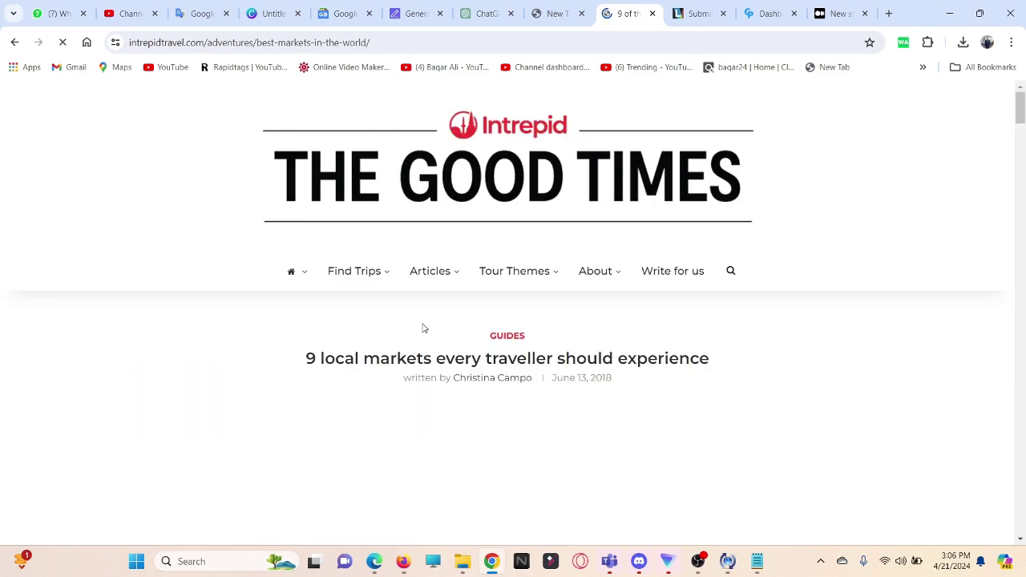
scroll(427, 320, down, 4)
scroll(427, 321, down, 20)
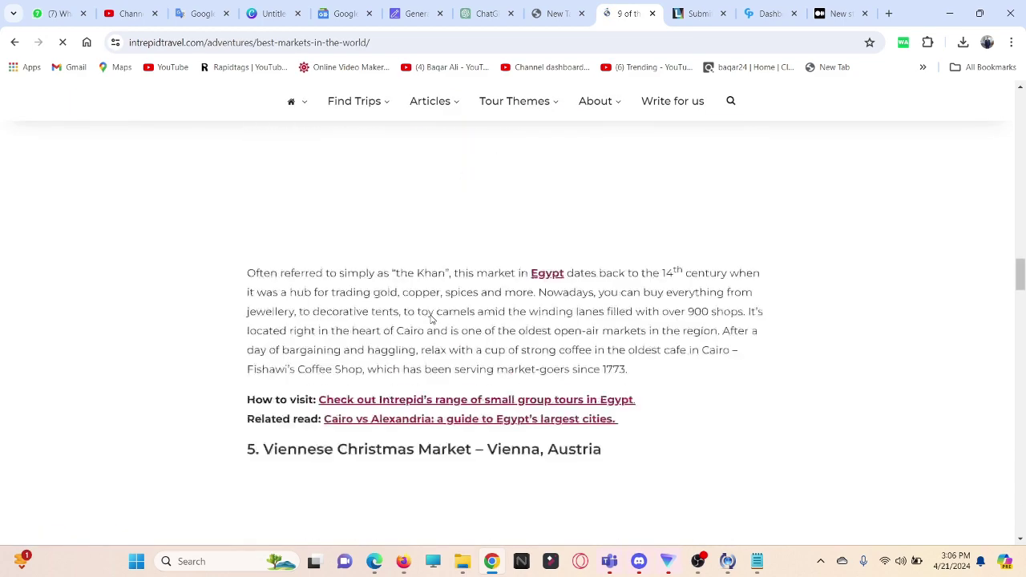
scroll(398, 415, down, 8)
scroll(408, 426, up, 20)
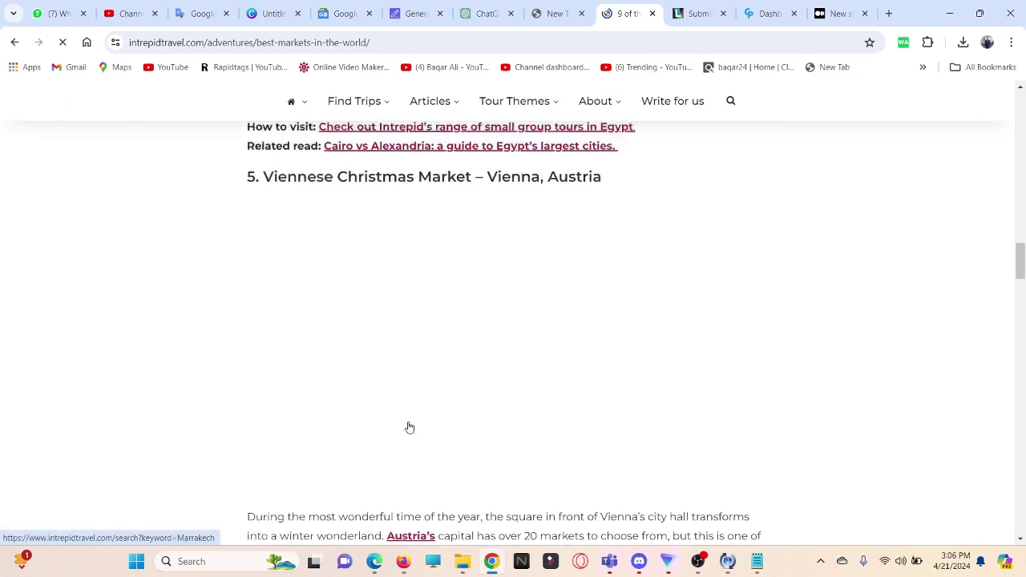
scroll(408, 425, up, 15)
scroll(408, 422, down, 5)
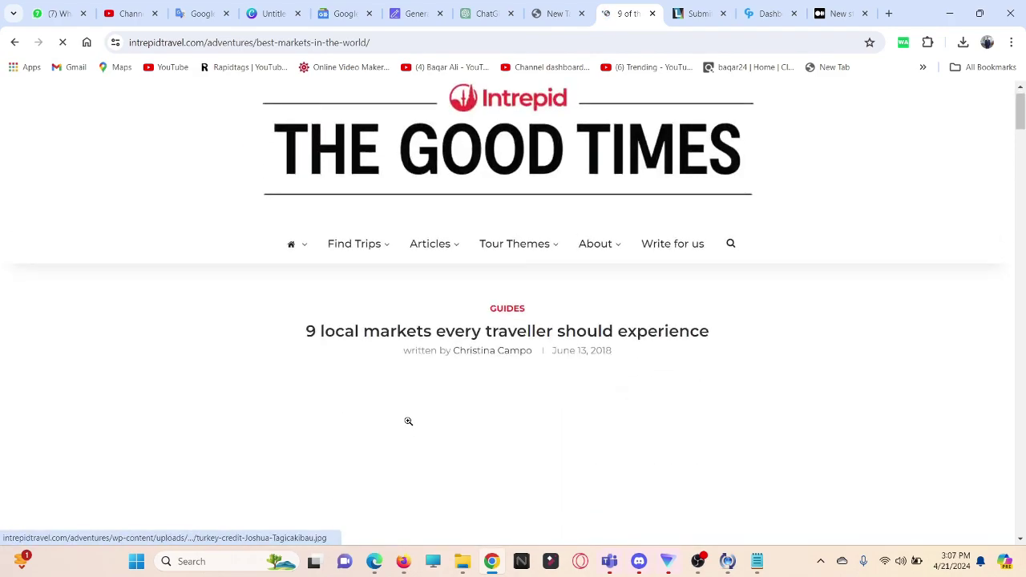
scroll(409, 422, up, 7)
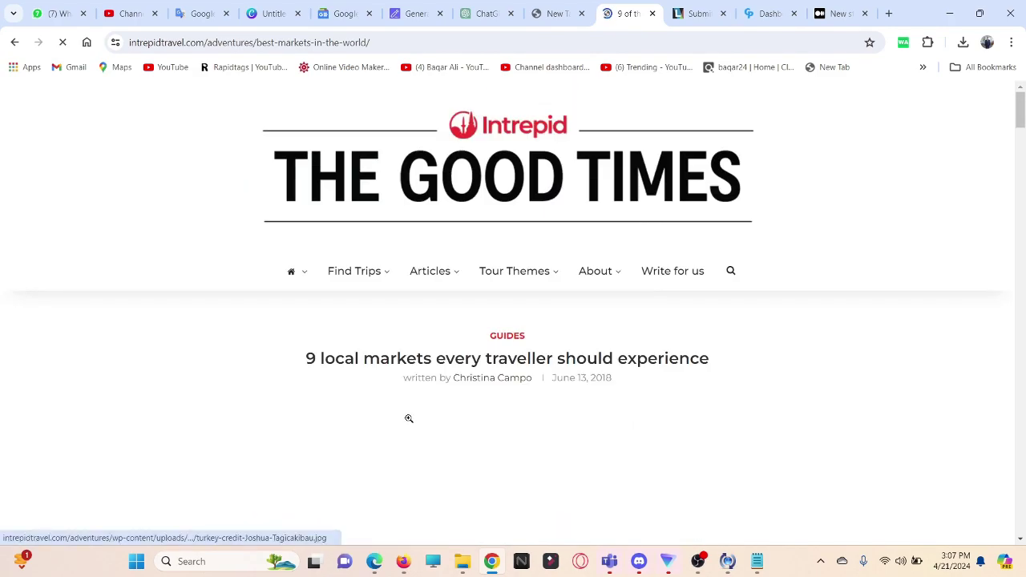
Step: Copy the Intrepid article's full web address from the address bar
click(396, 43)
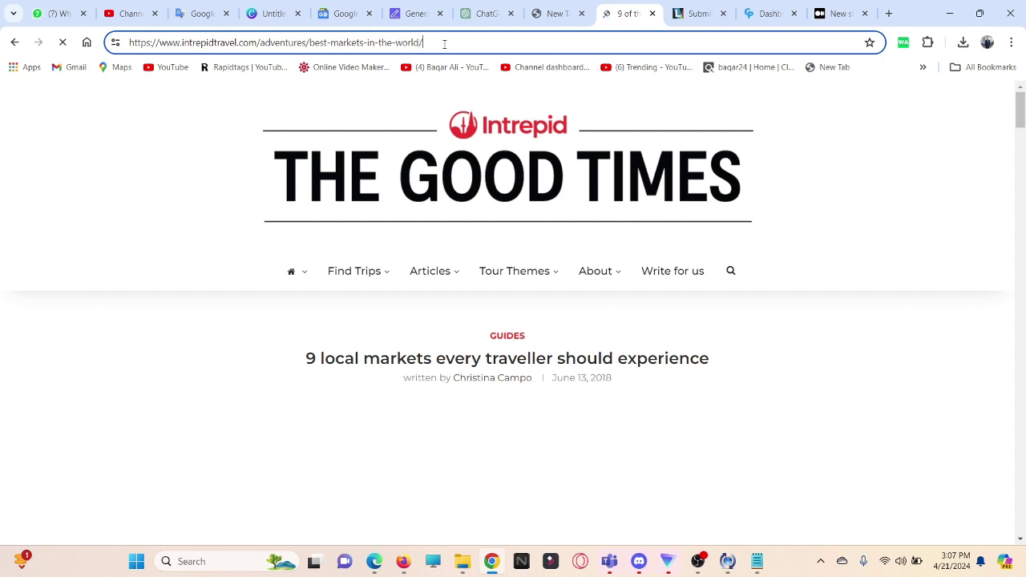
key(ctrl+a)
right_click(161, 42)
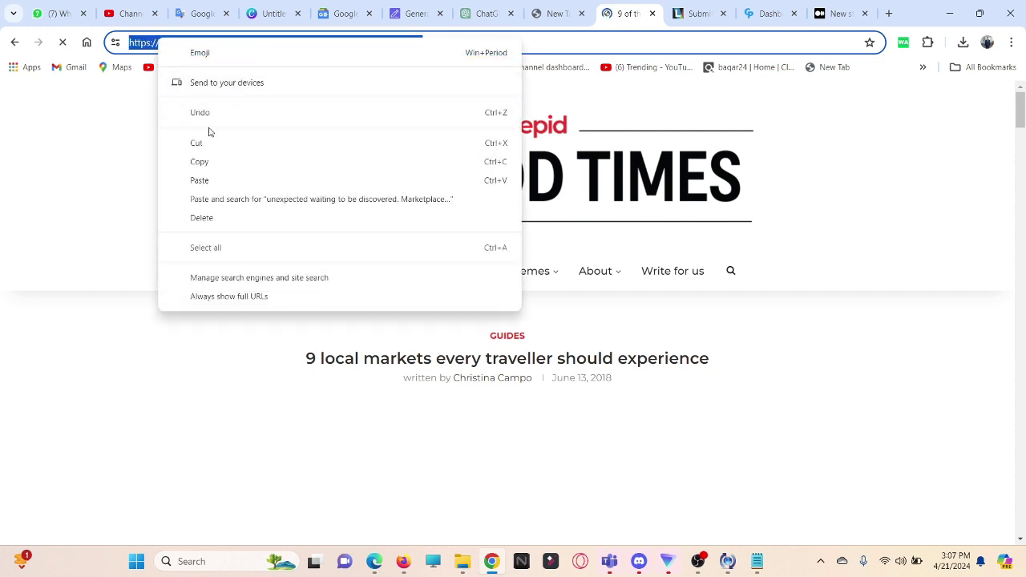
click(214, 161)
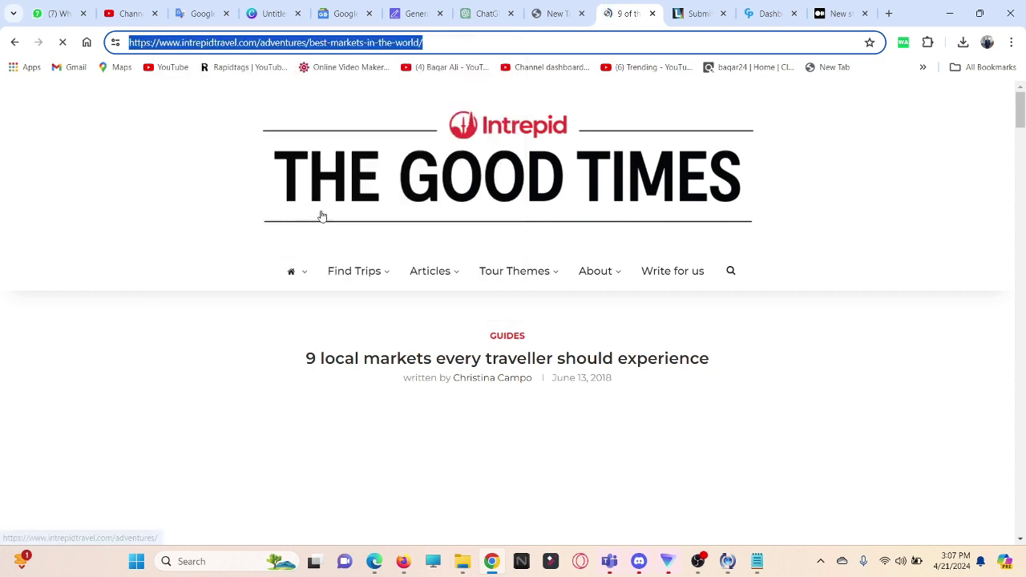
click(765, 15)
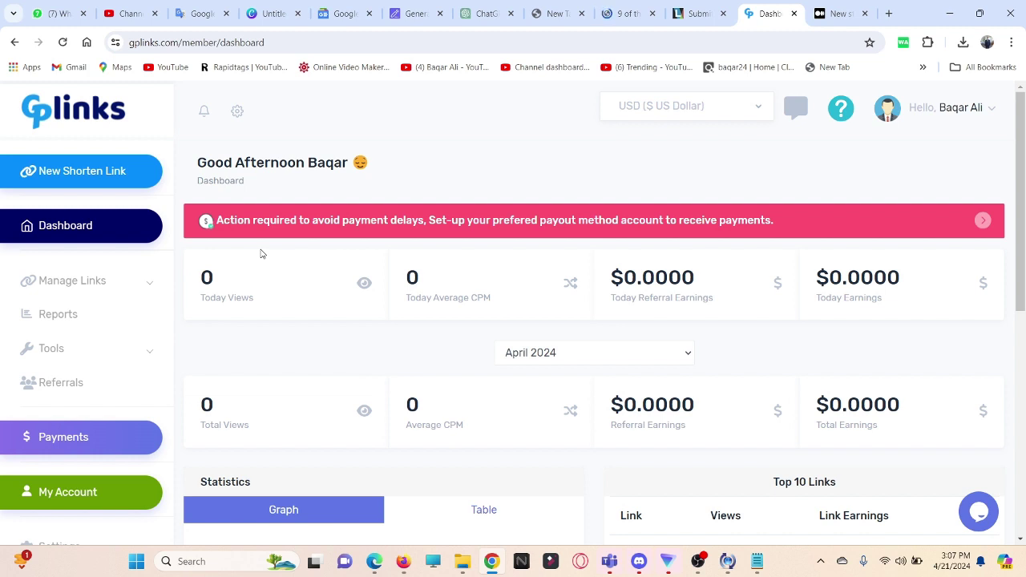
Step: Create a GPLinks short link from the pasted Intrepid article URL and copy it
click(79, 173)
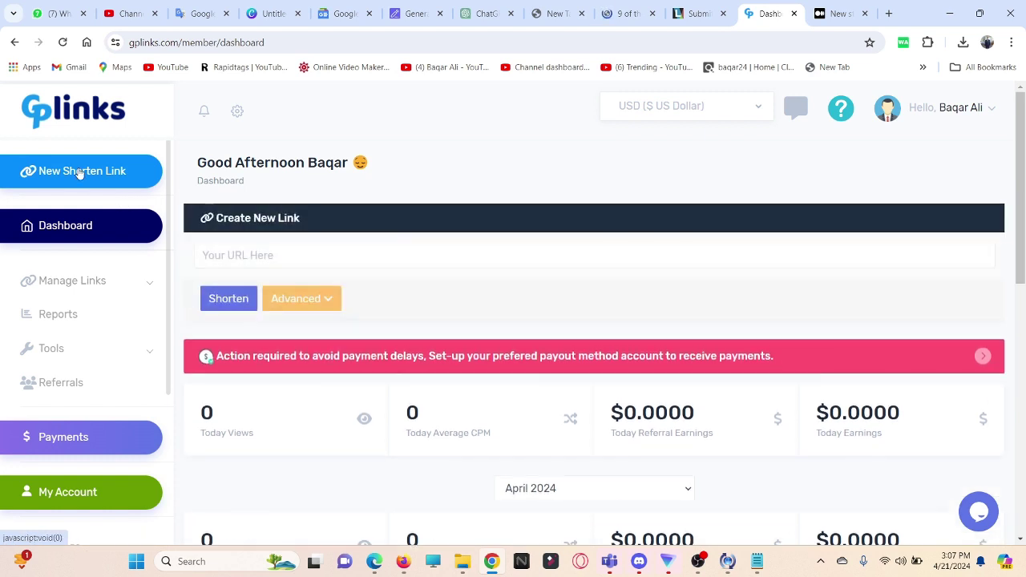
click(234, 252)
key(ctrl+v)
click(236, 299)
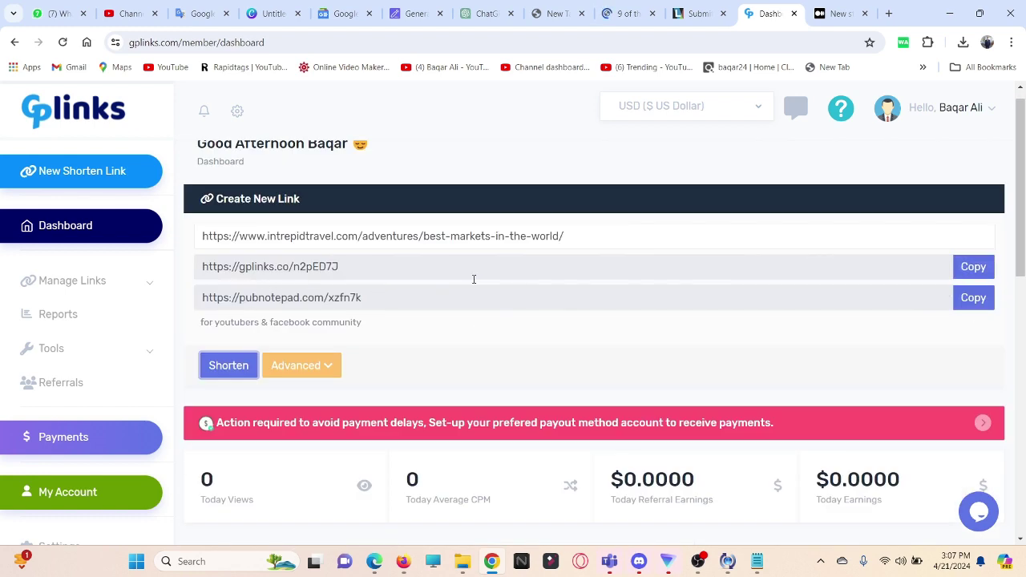
click(966, 268)
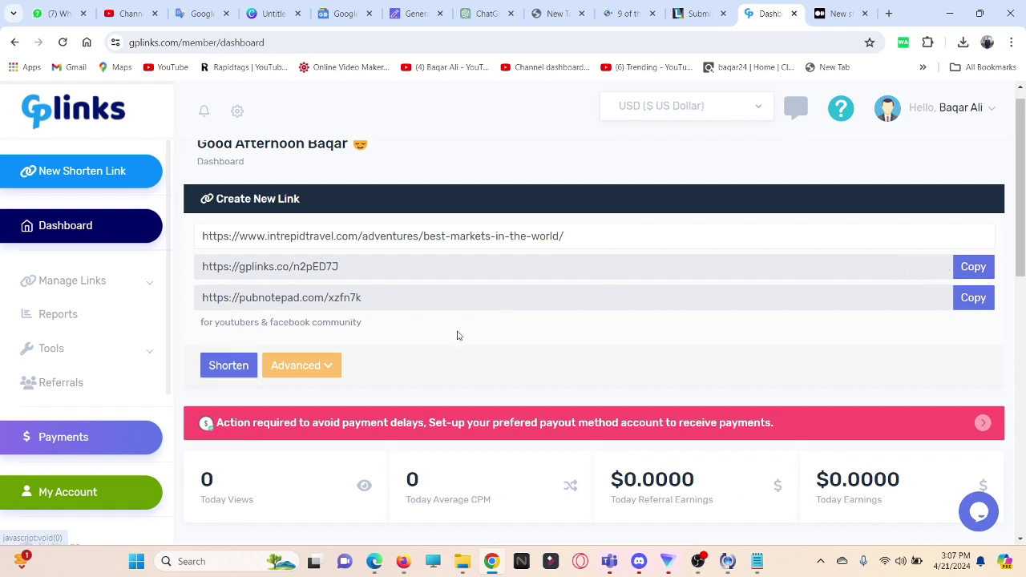
Step: Review the GPLinks payments page showing a $0.0000 payout and no transactions
scroll(447, 411, down, 1)
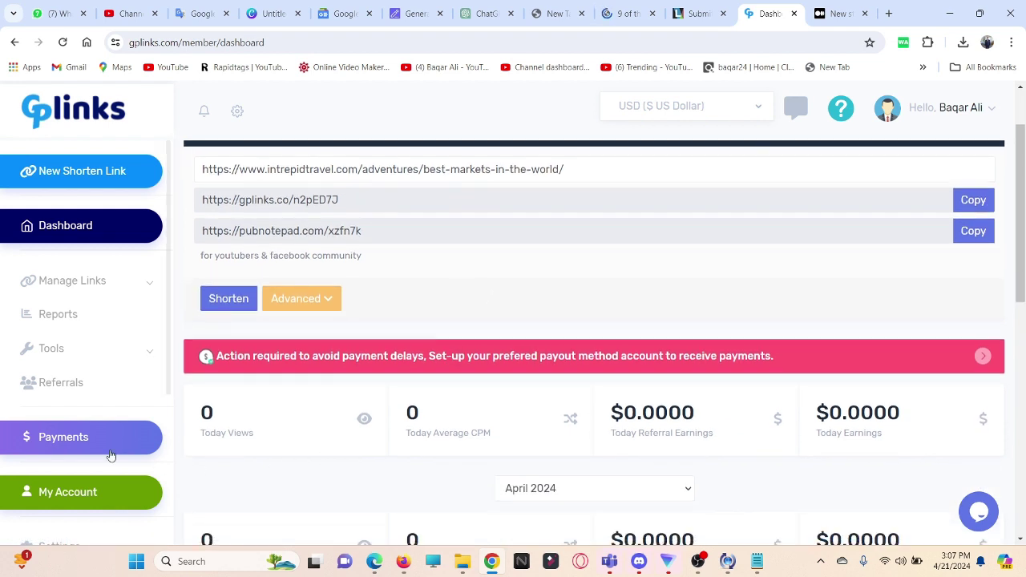
click(84, 445)
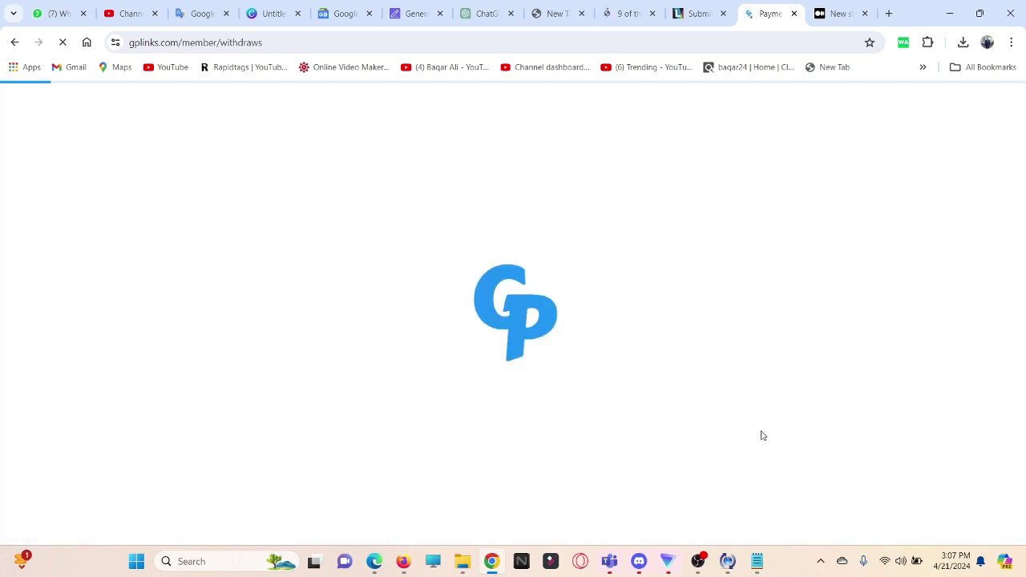
scroll(778, 423, down, 4)
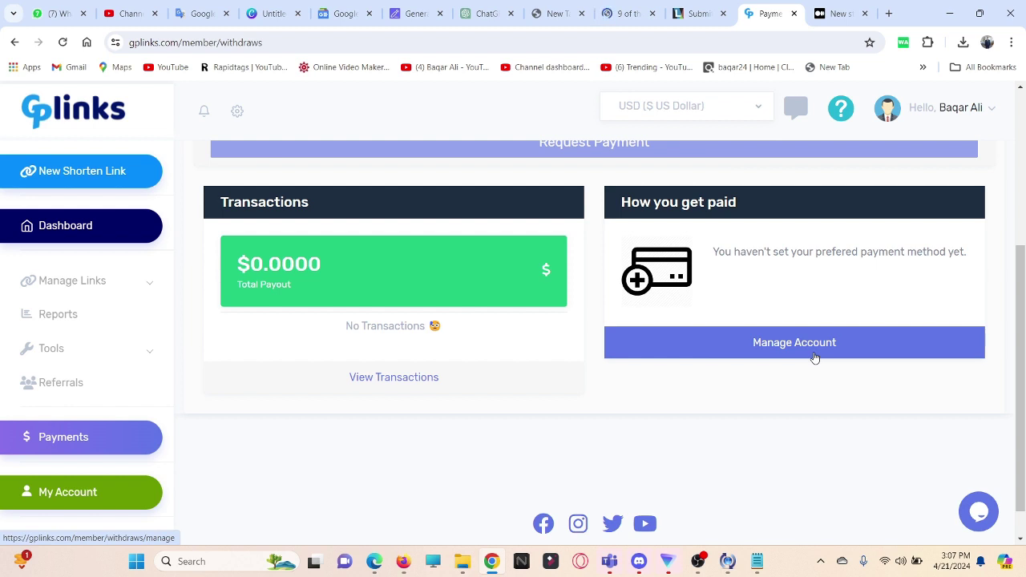
scroll(407, 377, up, 2)
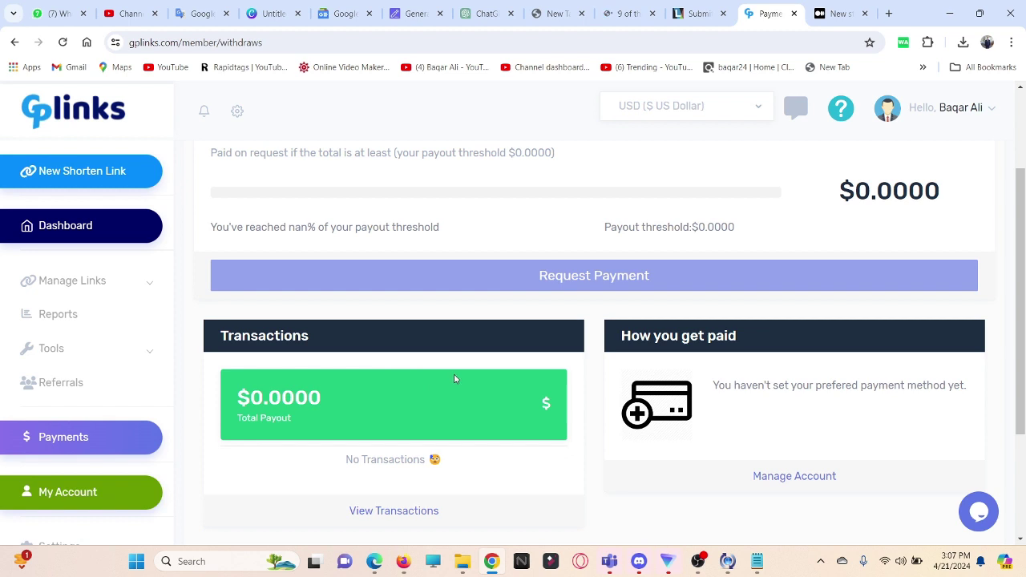
click(835, 15)
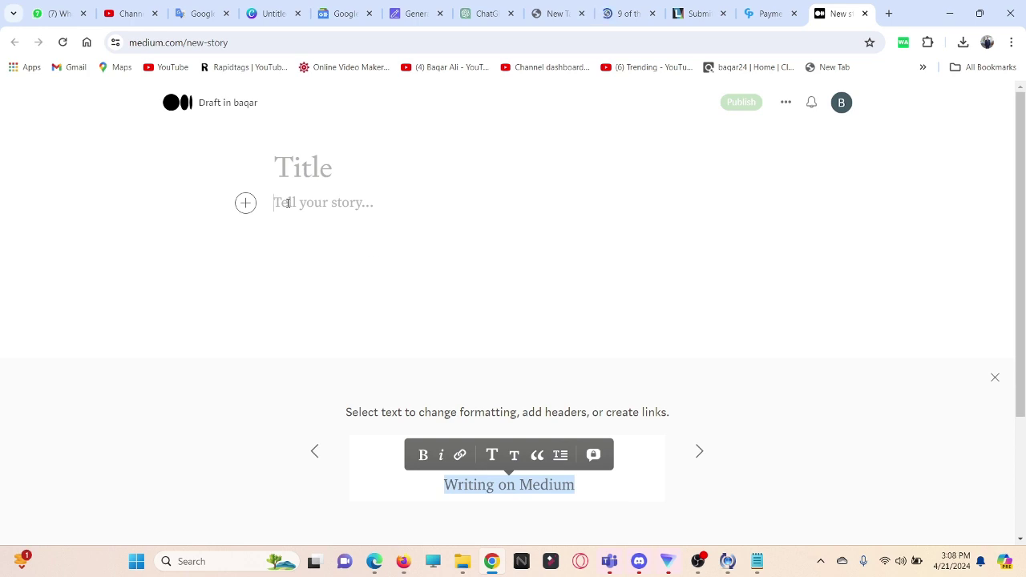
Step: Copy the full title 'Explore Global Bazaars: The Weird and Wonderful Markets' from the SEOWriting article
click(416, 13)
drag(470, 293, 582, 323)
click(243, 280)
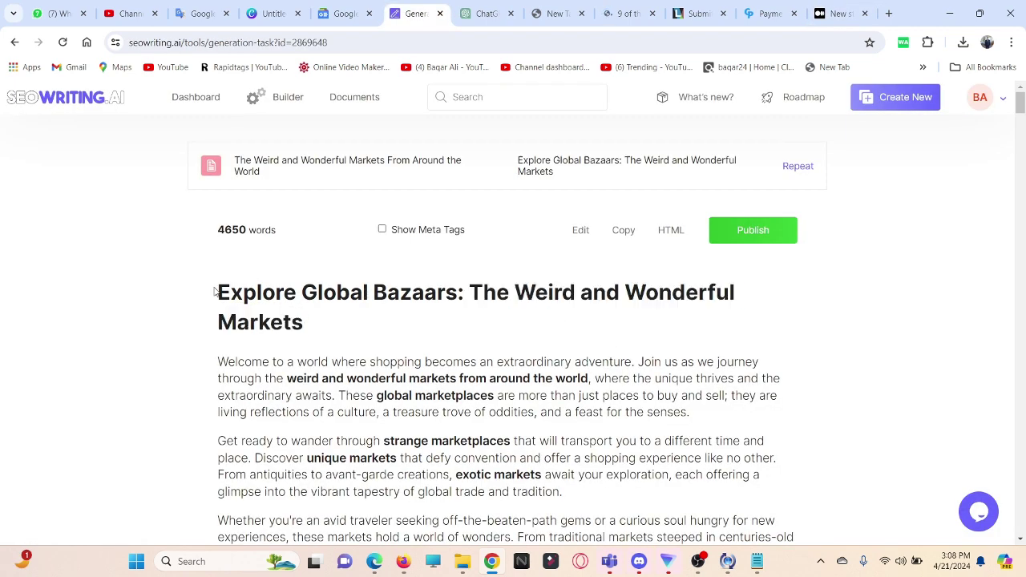
drag(227, 292, 327, 328)
right_click(282, 281)
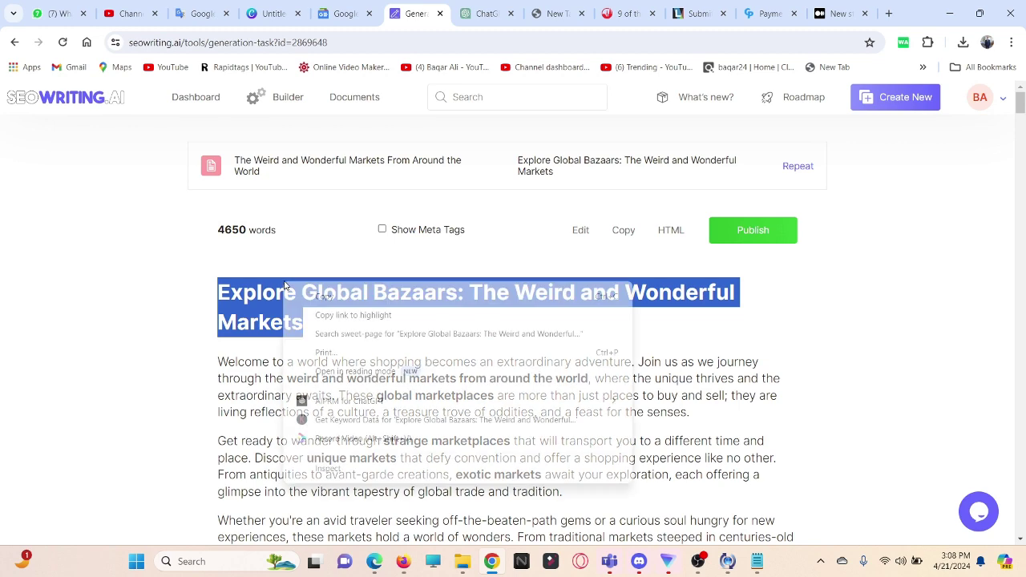
click(301, 295)
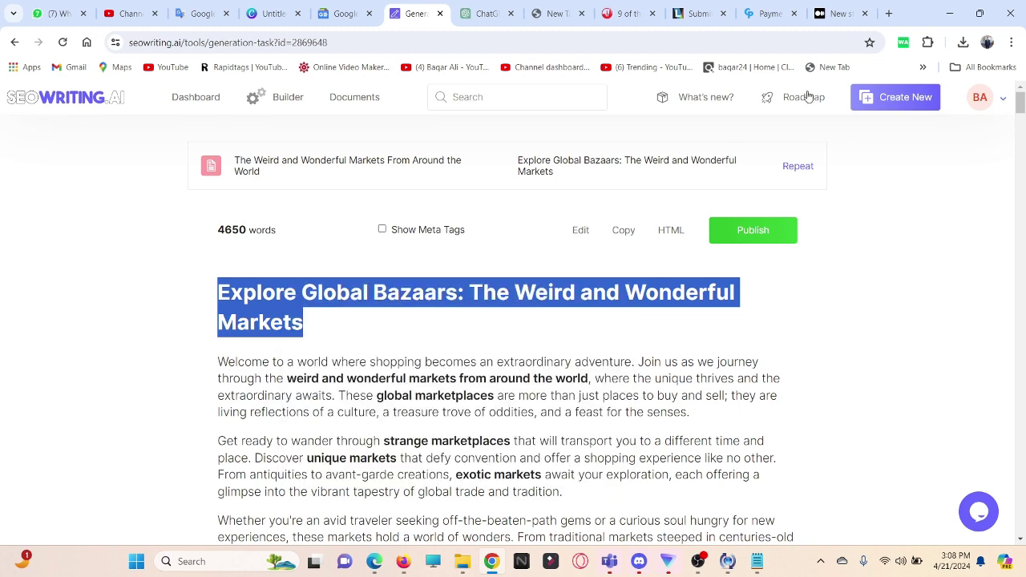
Step: Paste the title into the Medium draft and start a new empty paragraph below it
click(826, 16)
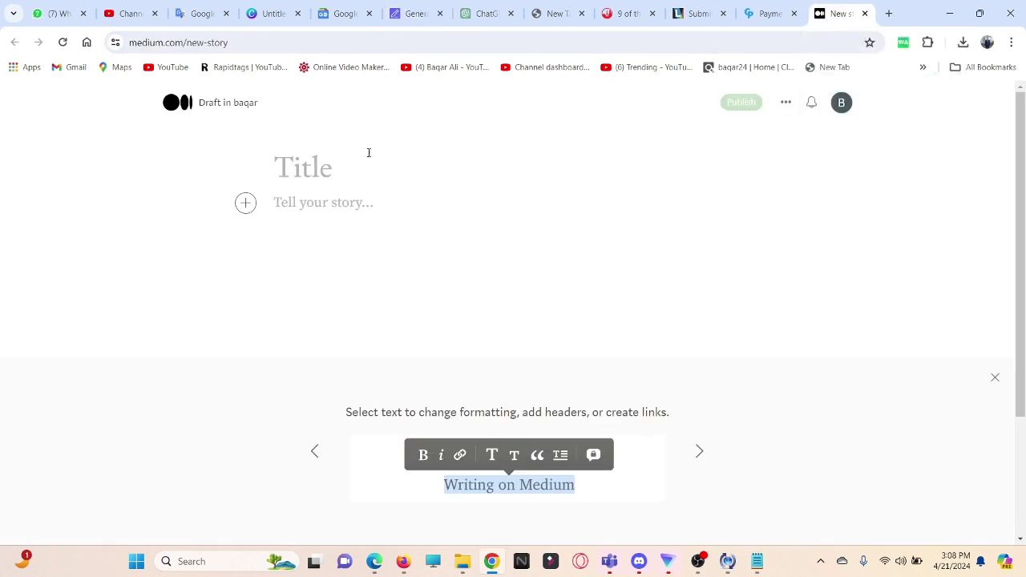
key(ctrl+v)
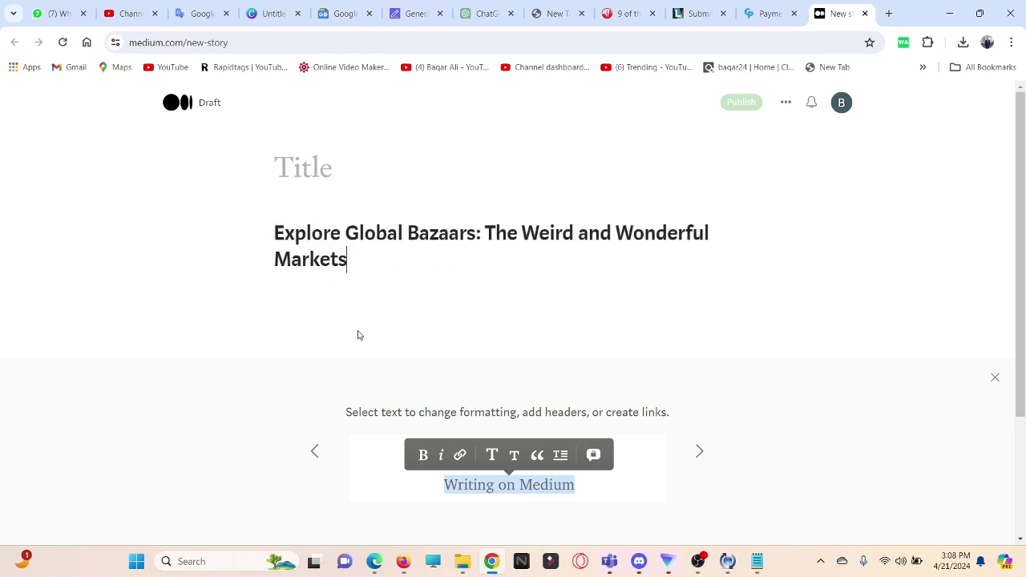
key(Return)
text(U)
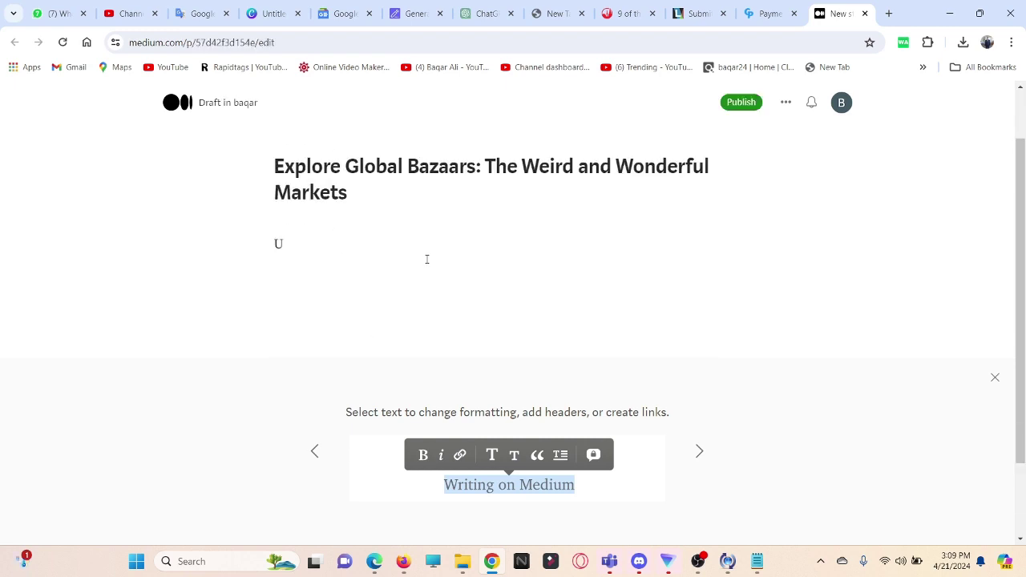
key(BackSpace)
Step: Copy the entire SEOWriting market article and paste it into the Medium draft body
click(415, 14)
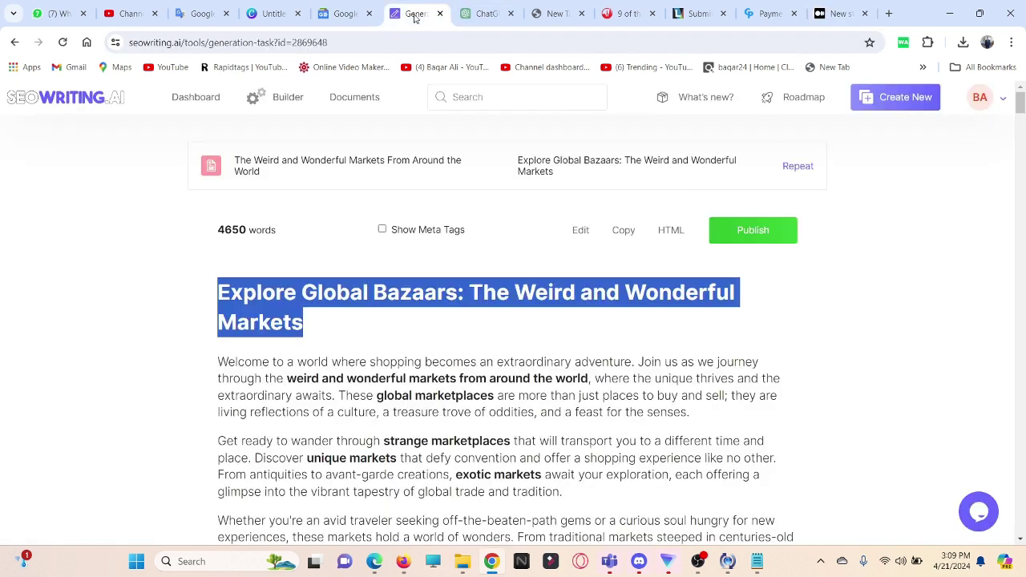
click(625, 234)
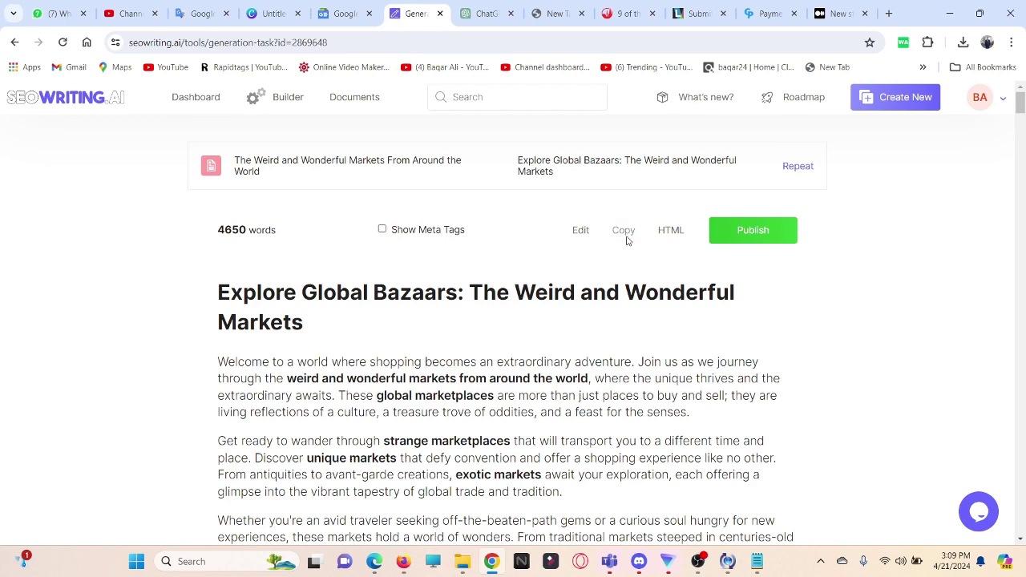
scroll(625, 235, down, 2)
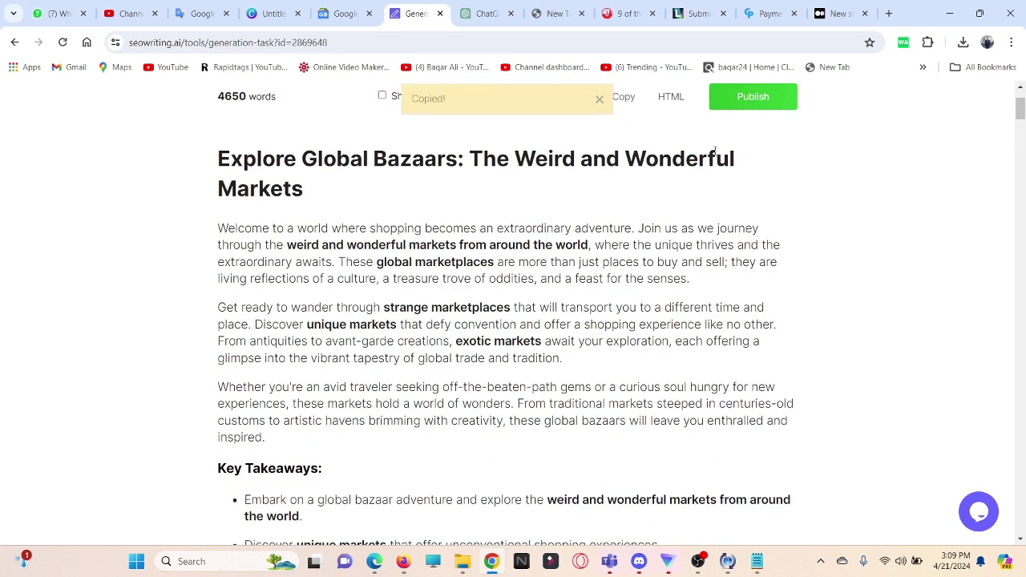
click(838, 13)
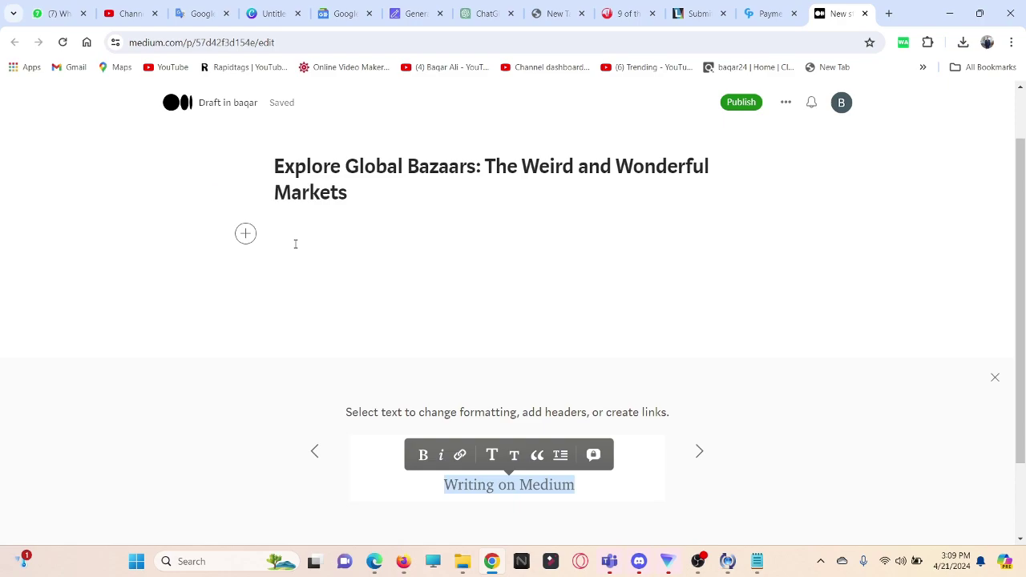
key(ctrl+v)
Step: Add a plain blank paragraph below the last Key Takeaways bullet and open the + insert menu
scroll(515, 318, up, 10)
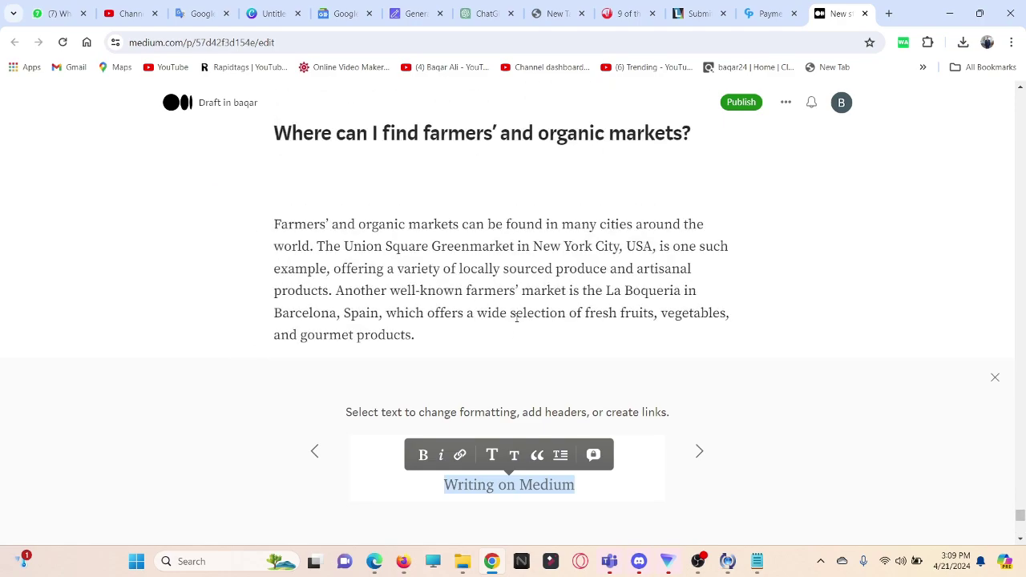
scroll(515, 318, down, 20)
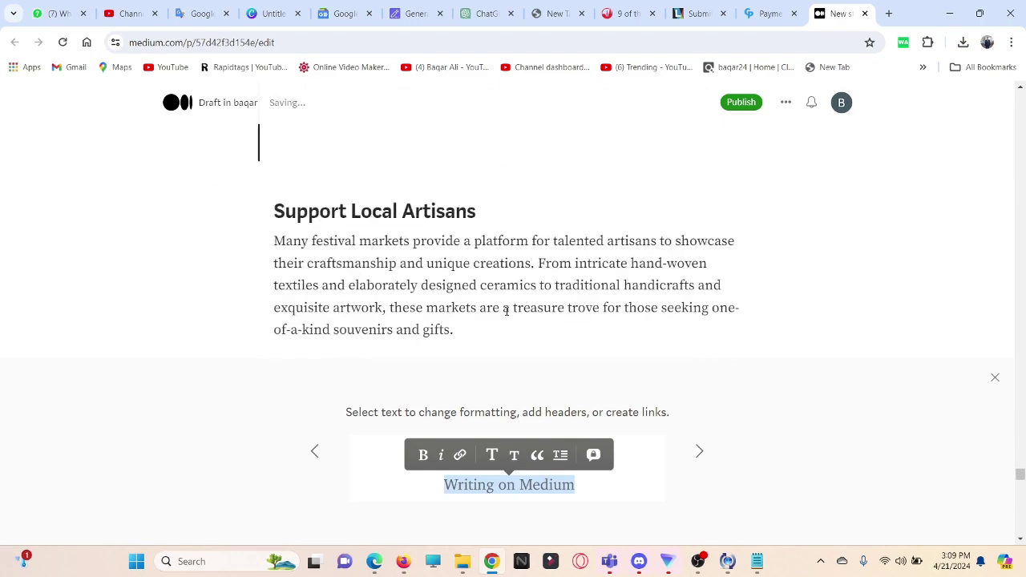
scroll(506, 311, up, 20)
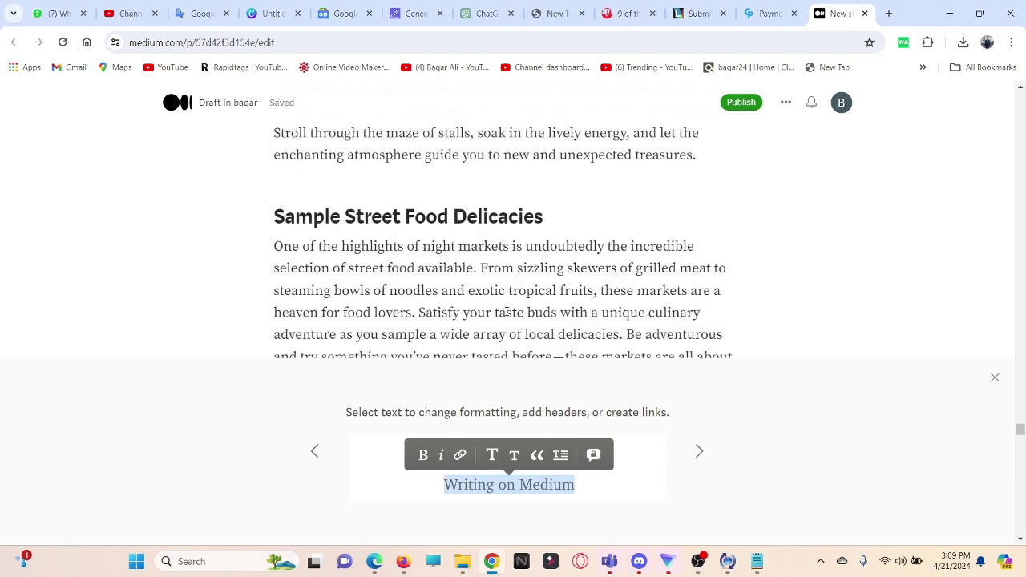
scroll(506, 312, up, 5)
drag(1019, 417, 1022, 115)
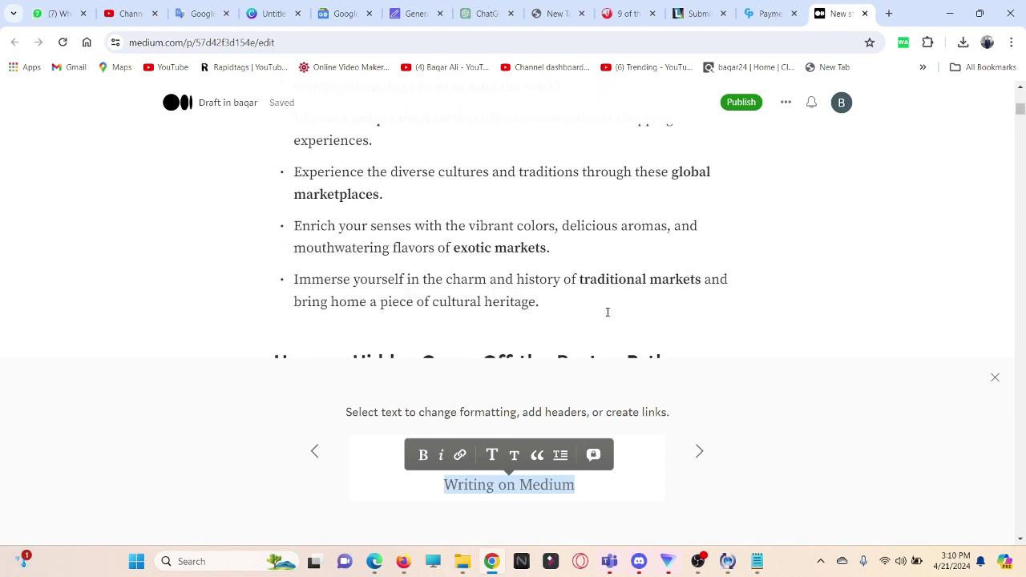
click(557, 301)
key(Return)
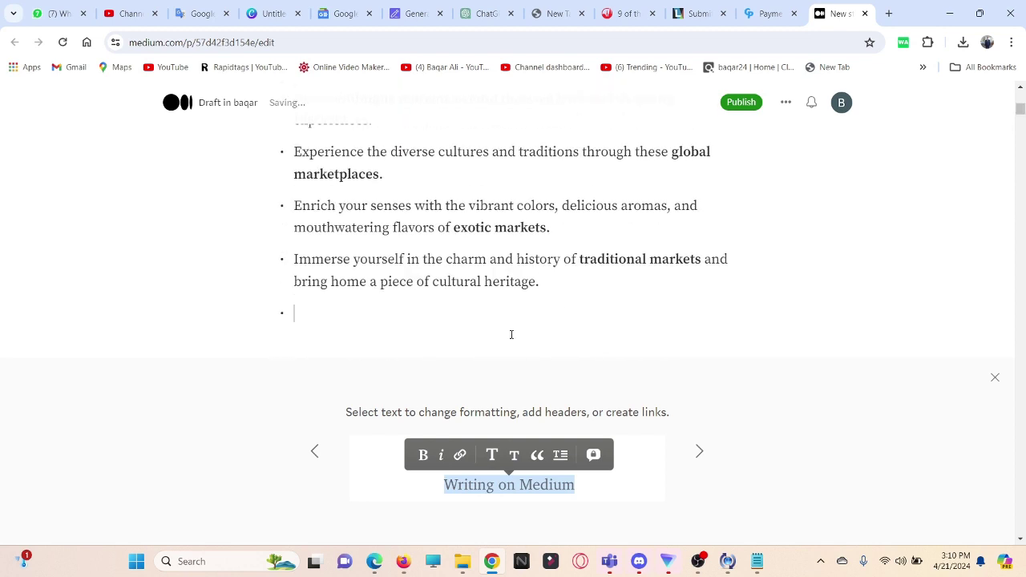
key(Return)
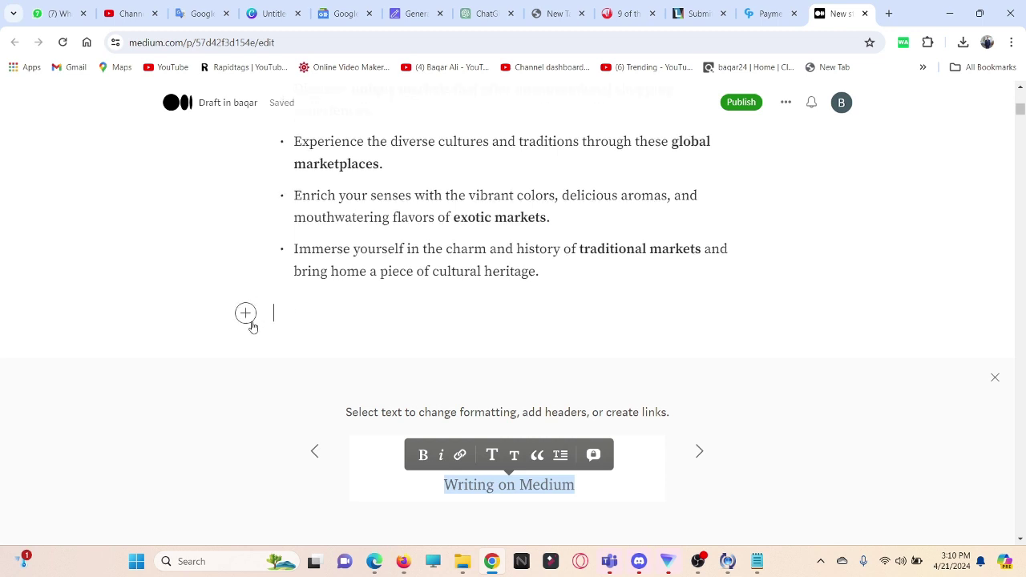
click(247, 315)
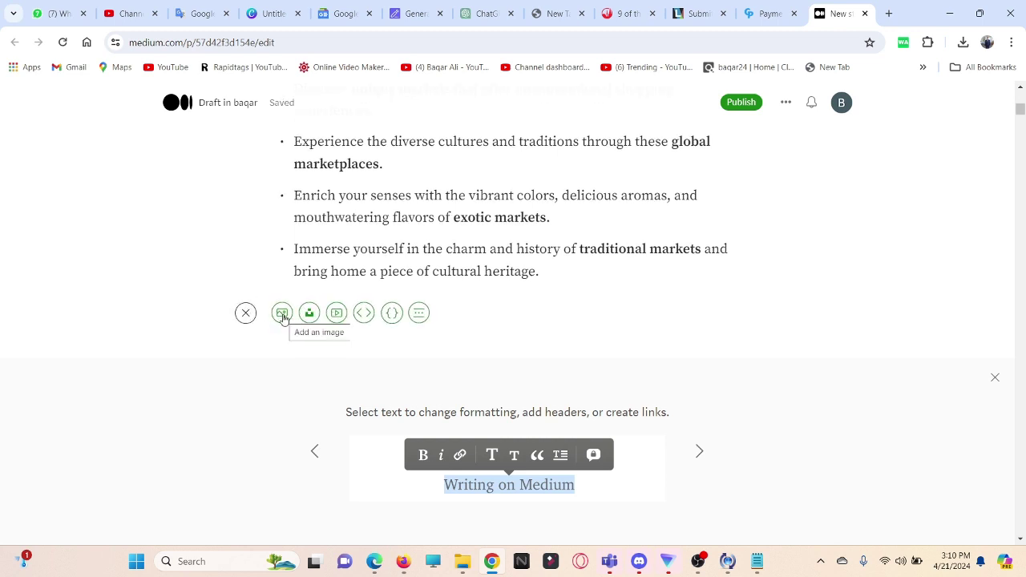
Step: Insert the '10 markets' Desktop photo below the takeaway bullets, followed by an empty paragraph
click(282, 314)
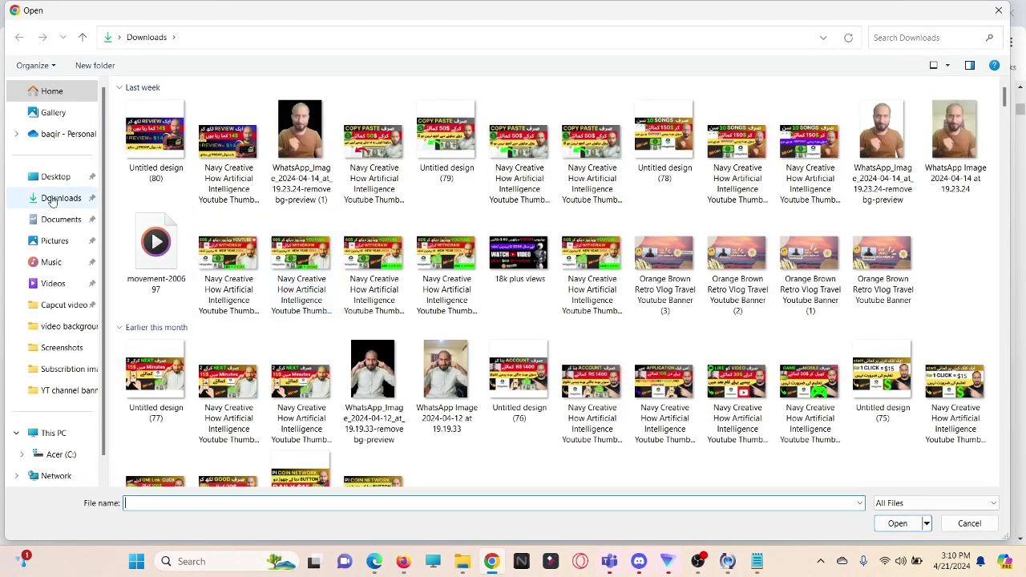
click(55, 176)
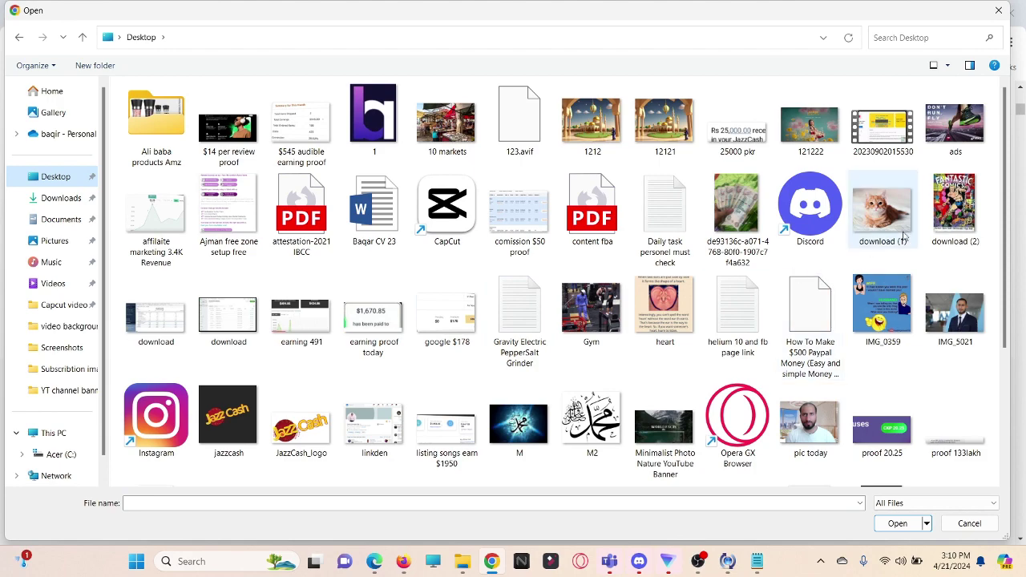
double_click(461, 143)
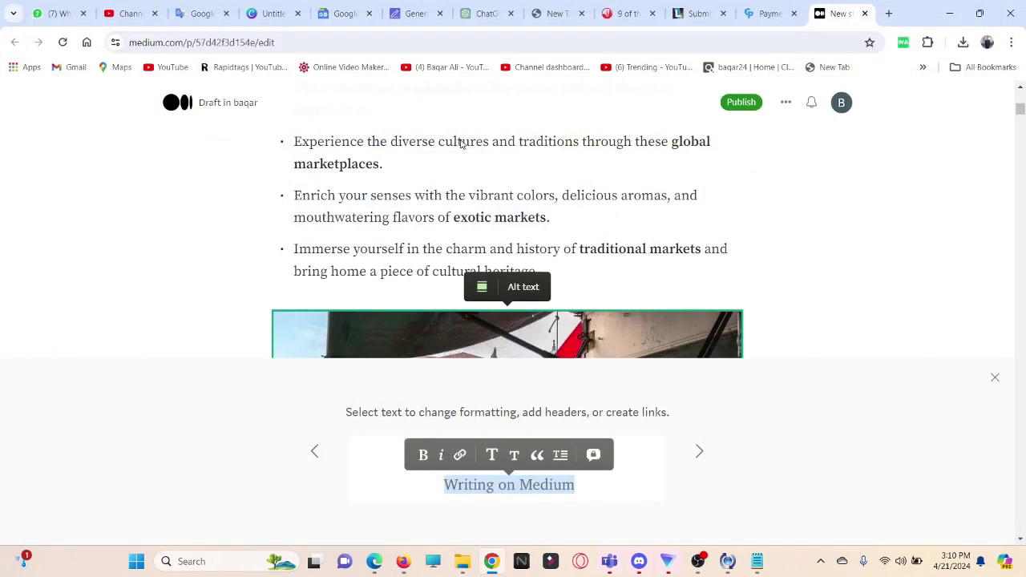
scroll(552, 275, down, 4)
scroll(551, 275, up, 2)
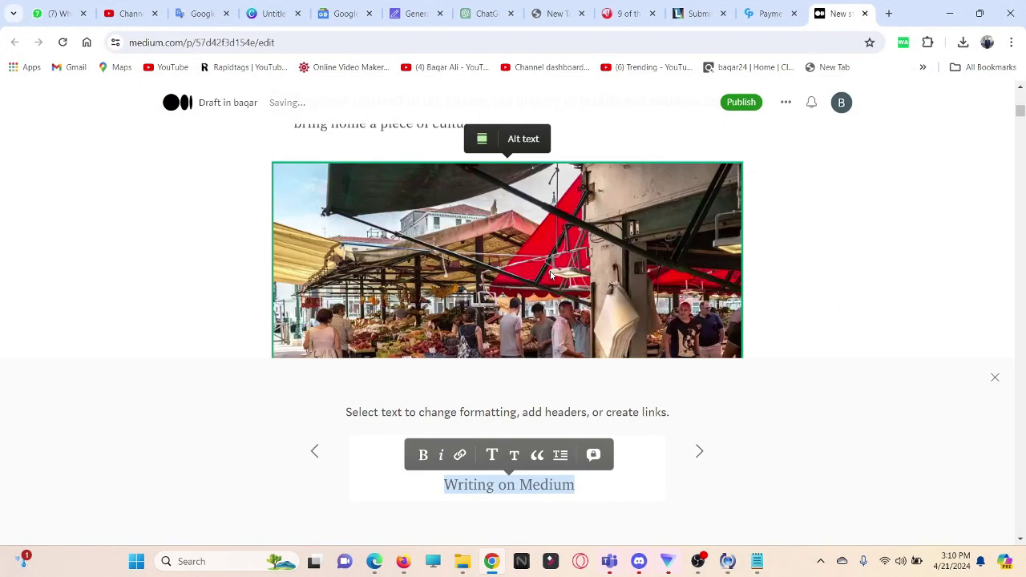
scroll(551, 275, up, 10)
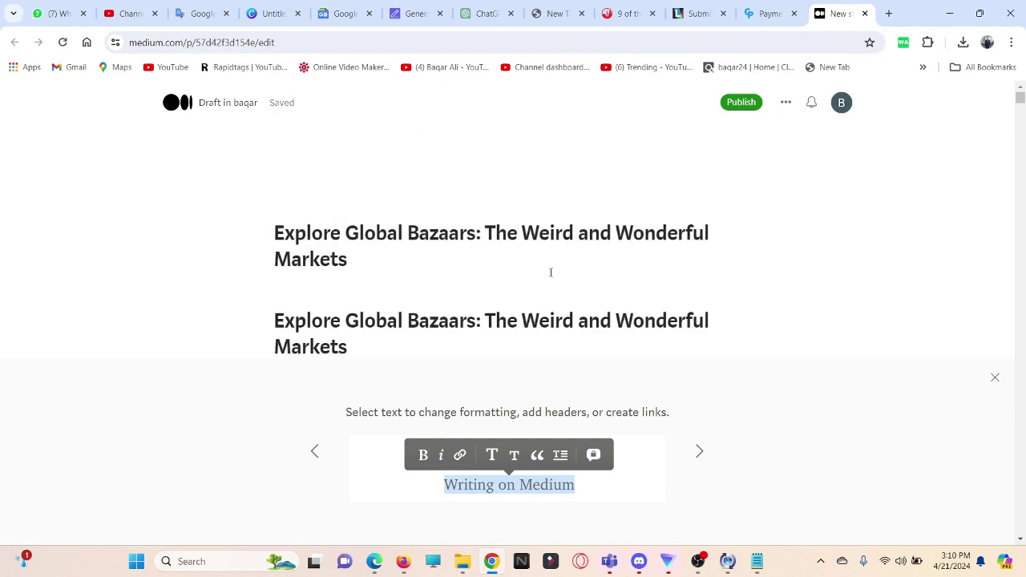
scroll(551, 273, down, 5)
scroll(551, 275, down, 8)
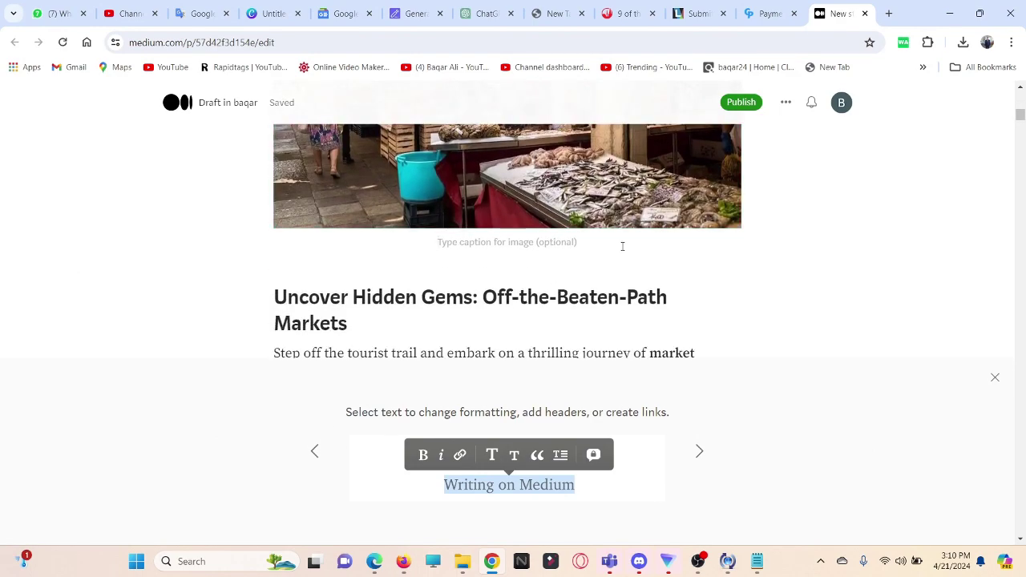
key(Return)
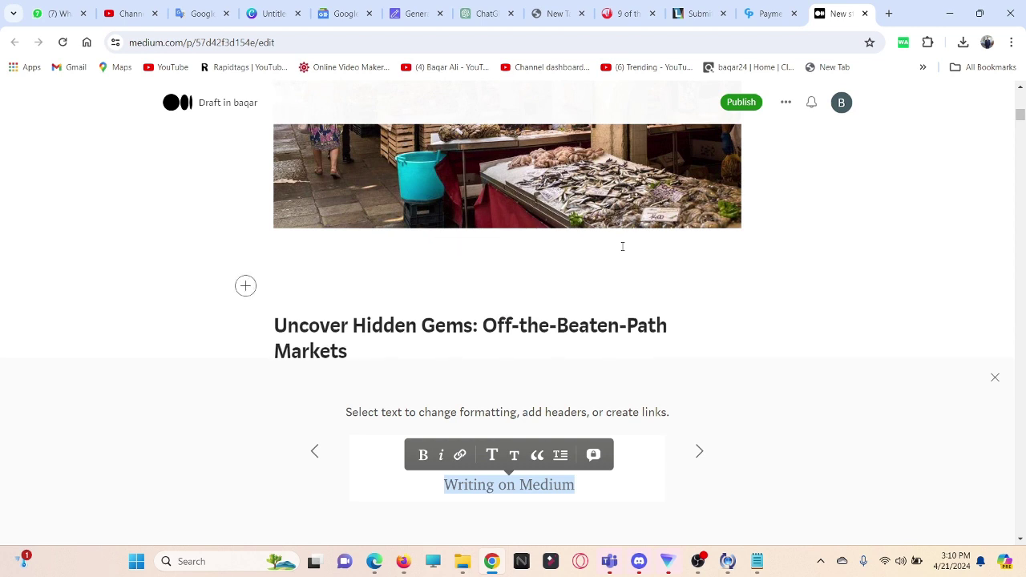